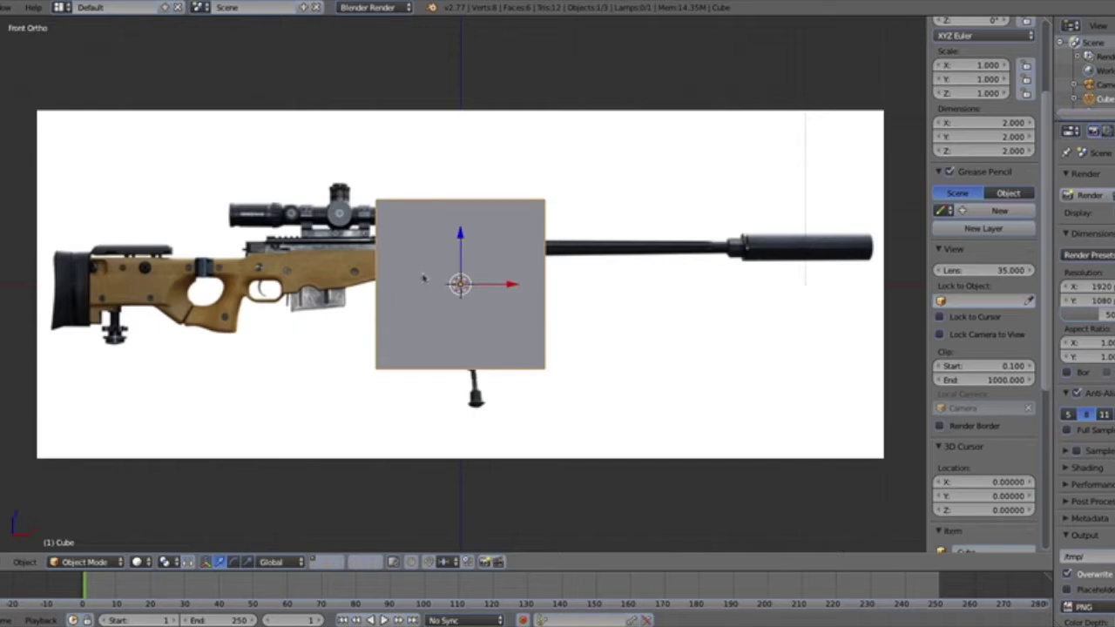
Display the cube in wireframe and move it along X until it is centred over the rifle's magazine
key(z)
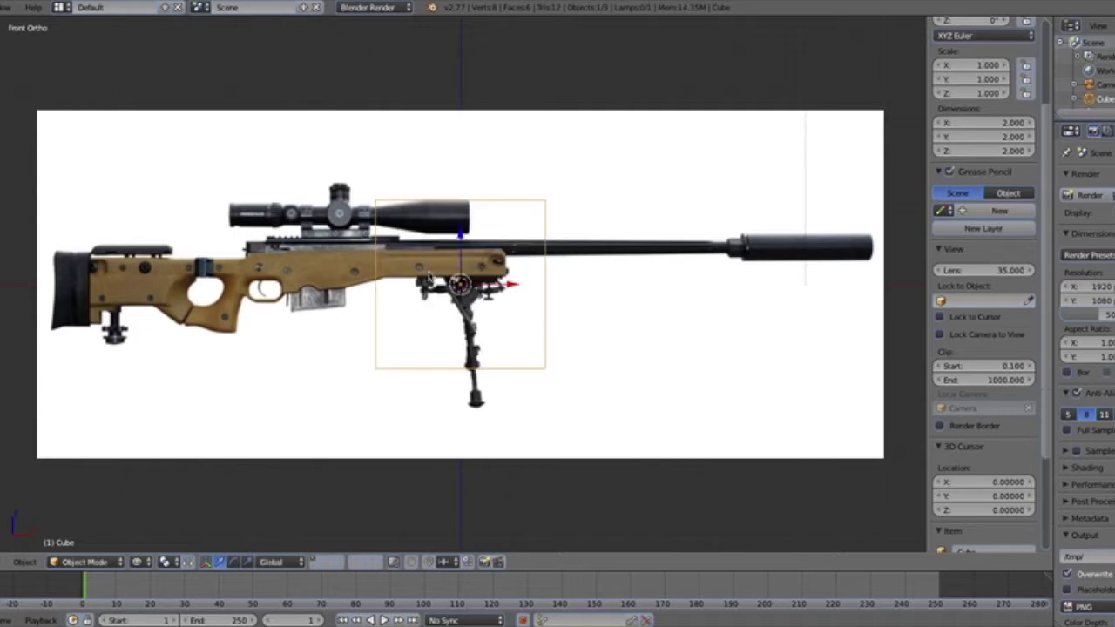
scroll(430, 276, up, 2)
shift+middle_drag(426, 277, 364, 281)
scroll(481, 272, down, 2)
scroll(416, 279, up, 2)
scroll(417, 279, down, 2)
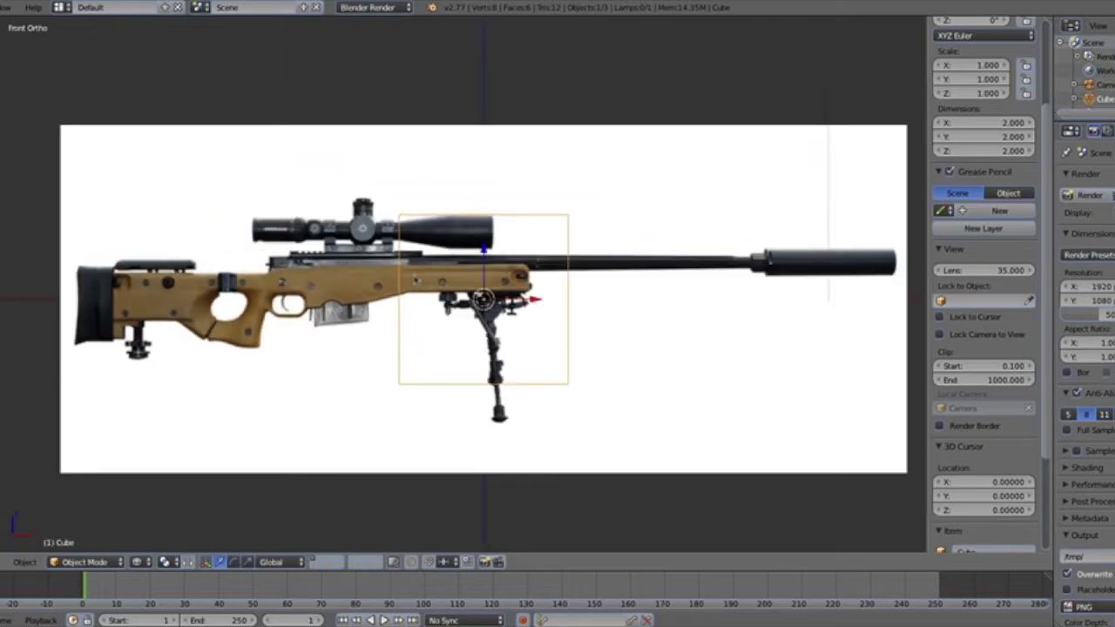
drag(532, 301, 411, 294)
shift+middle_drag(390, 290, 460, 291)
scroll(460, 290, up, 3)
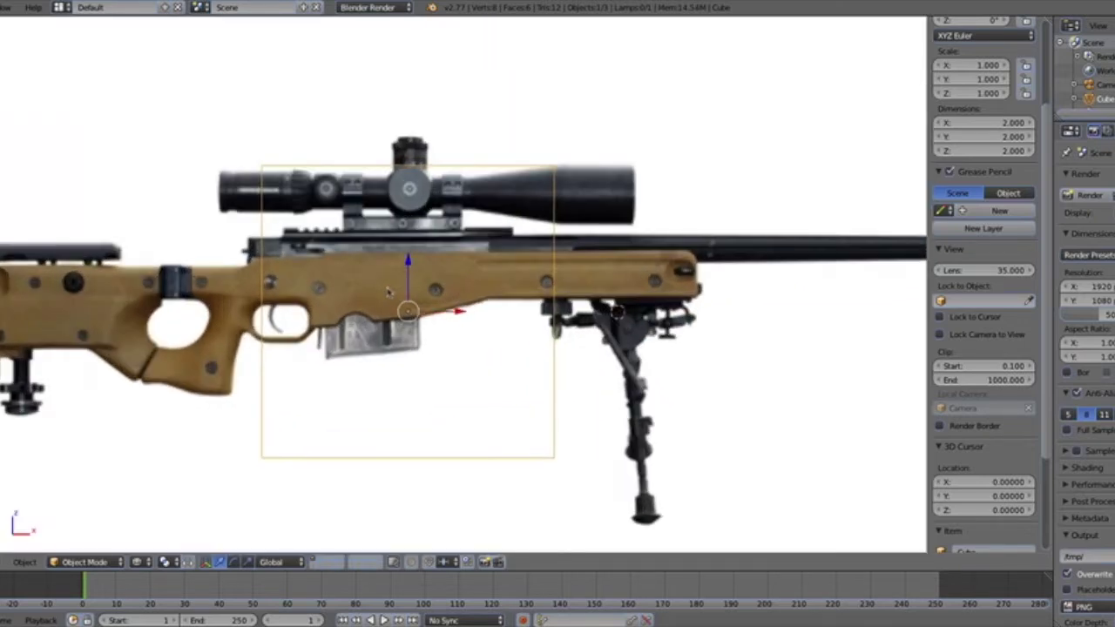
Examine the rifle reference image from the butt pad to the suppressor, comparing it with the cube's outline
scroll(388, 293, down, 2)
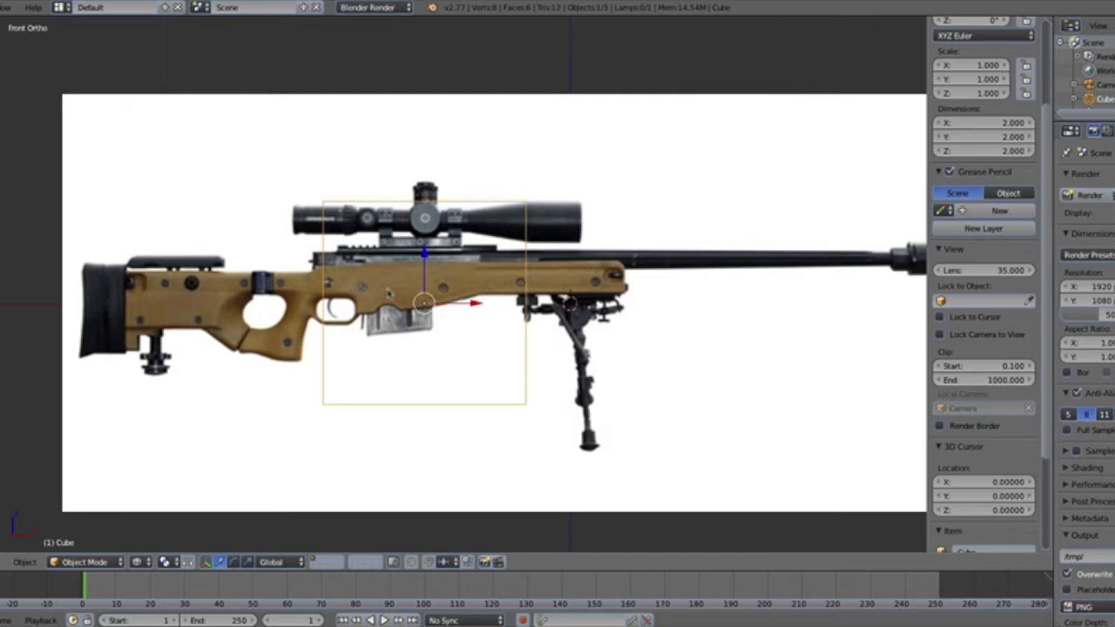
scroll(435, 288, down, 2)
shift+middle_drag(459, 283, 368, 300)
scroll(387, 293, up, 3)
scroll(435, 306, down, 2)
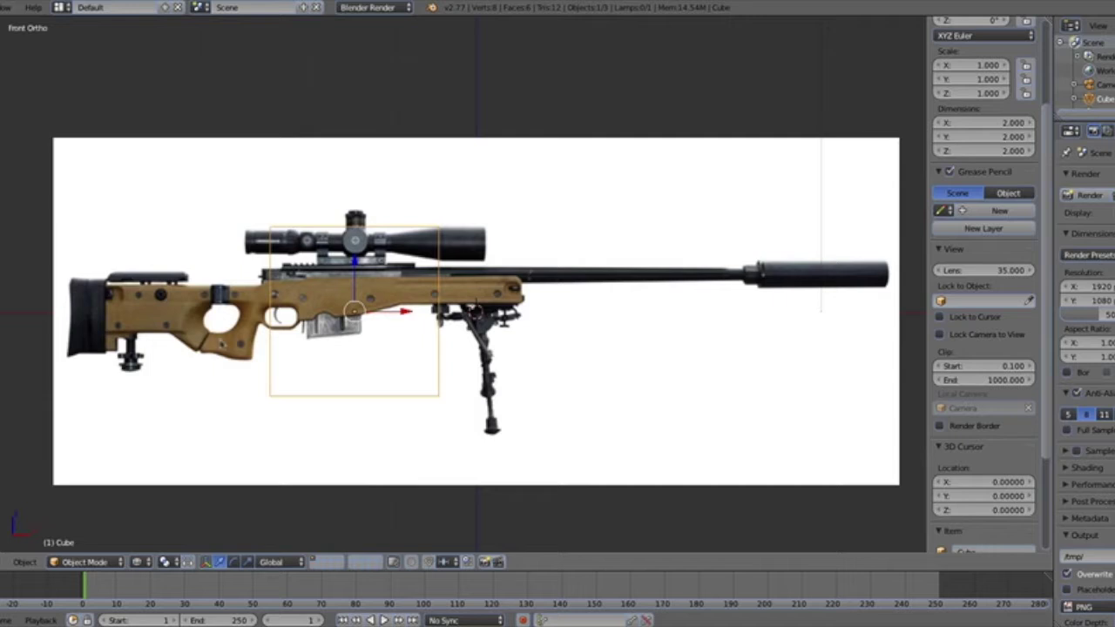
scroll(464, 284, up, 2)
scroll(229, 348, down, 3)
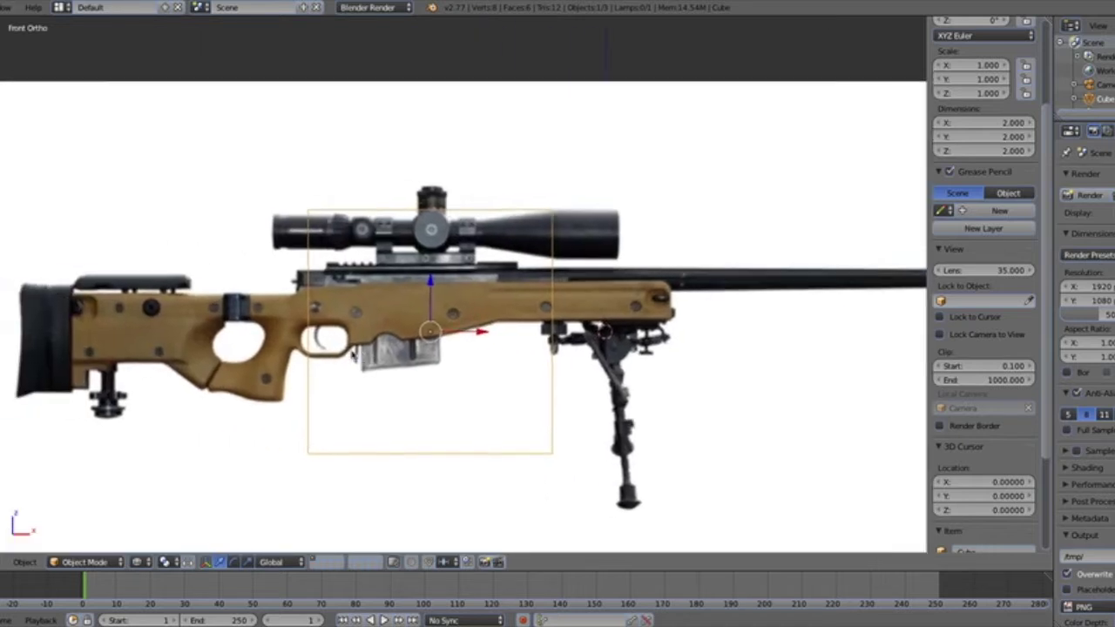
scroll(351, 363, up, 1)
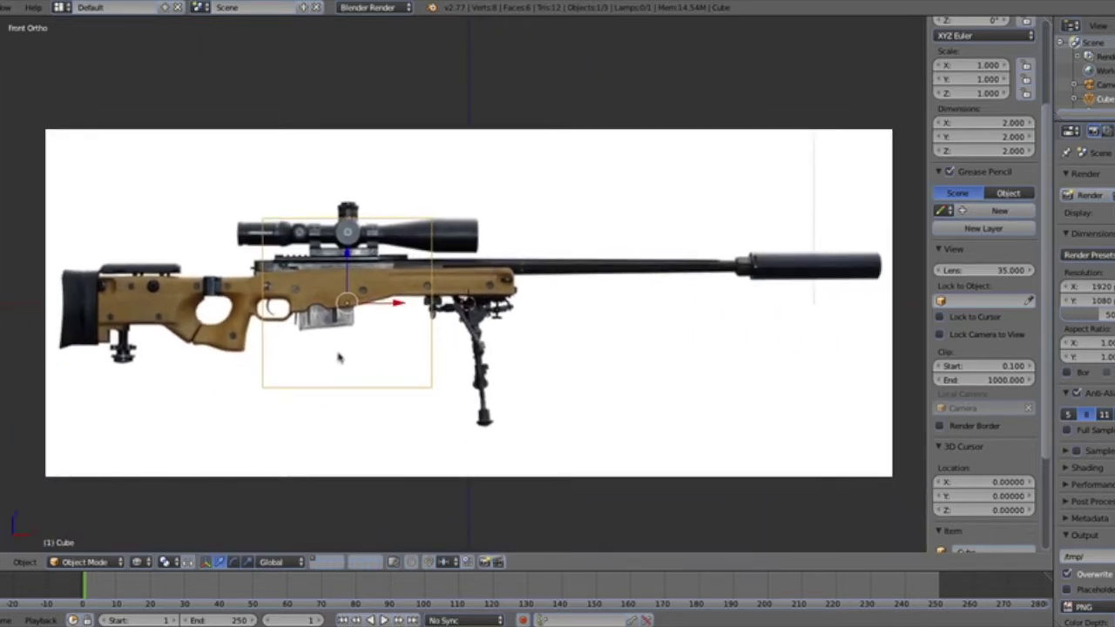
scroll(261, 356, up, 3)
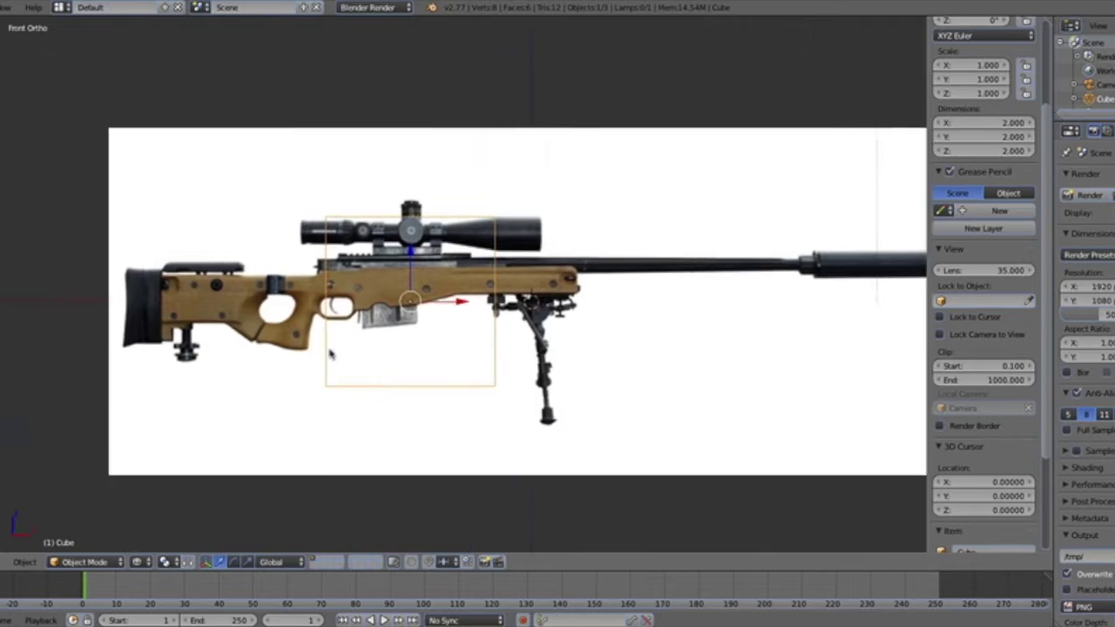
scroll(388, 341, down, 1)
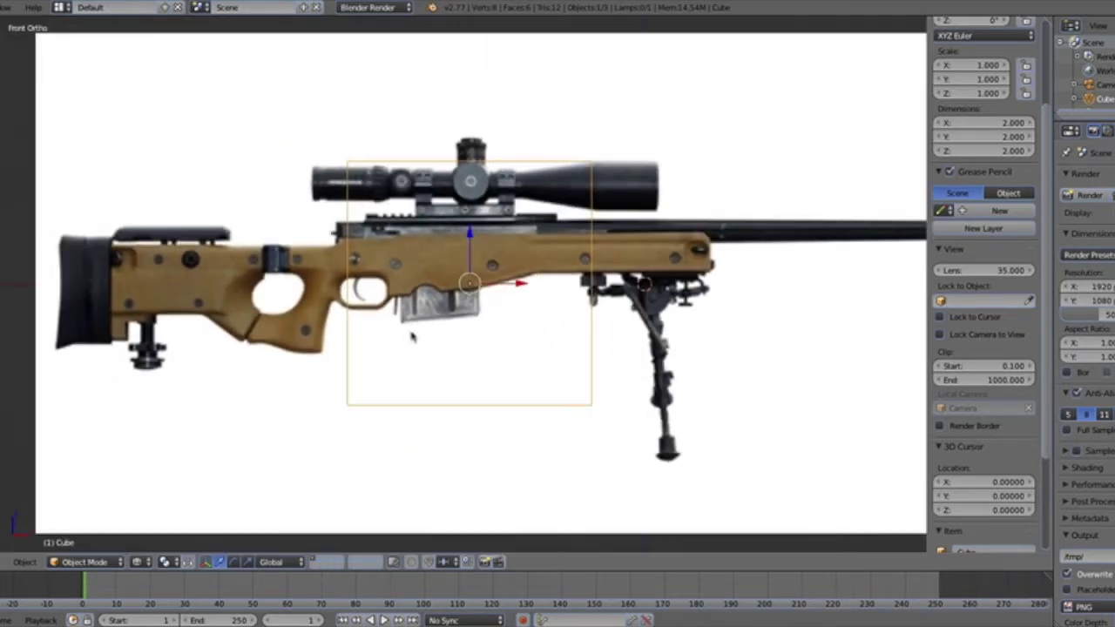
shift+middle_drag(410, 339, 354, 334)
scroll(351, 339, down, 1)
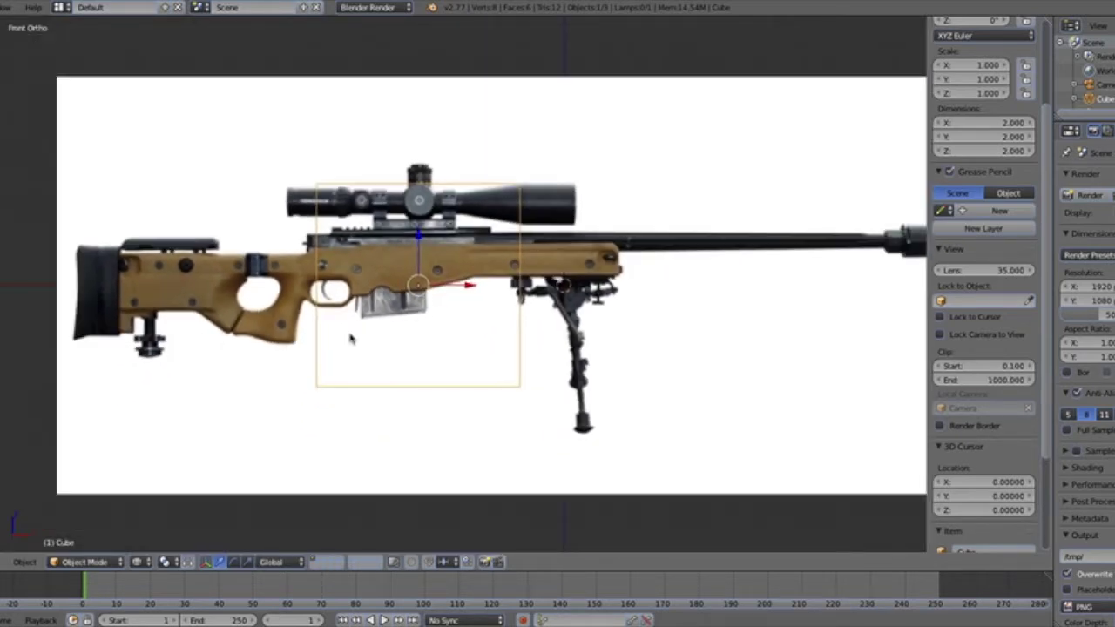
scroll(430, 302, up, 1)
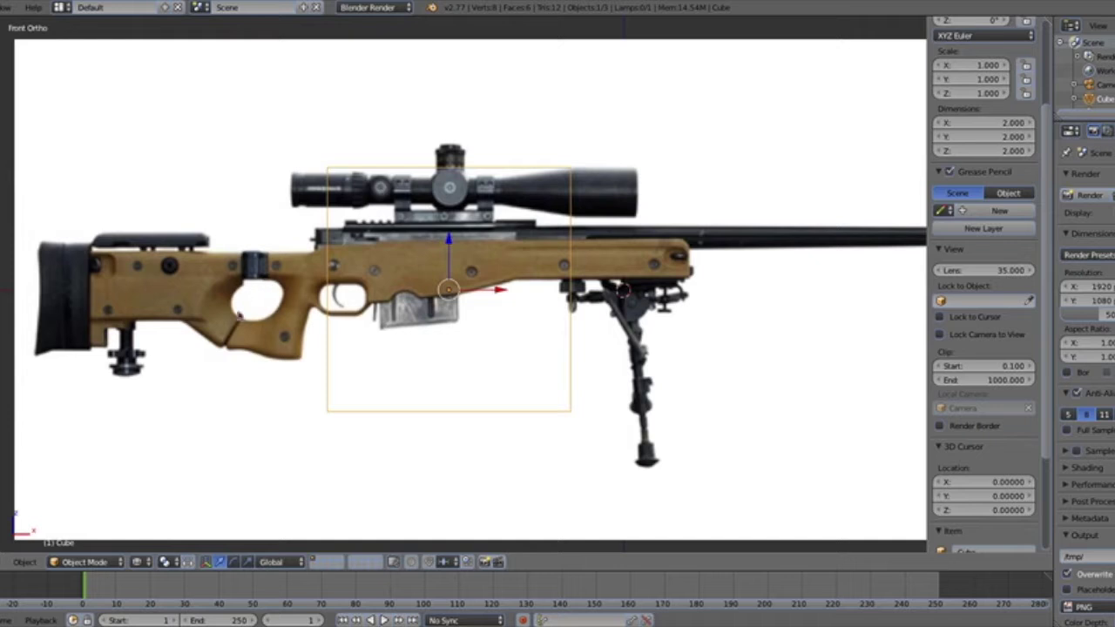
scroll(278, 323, up, 2)
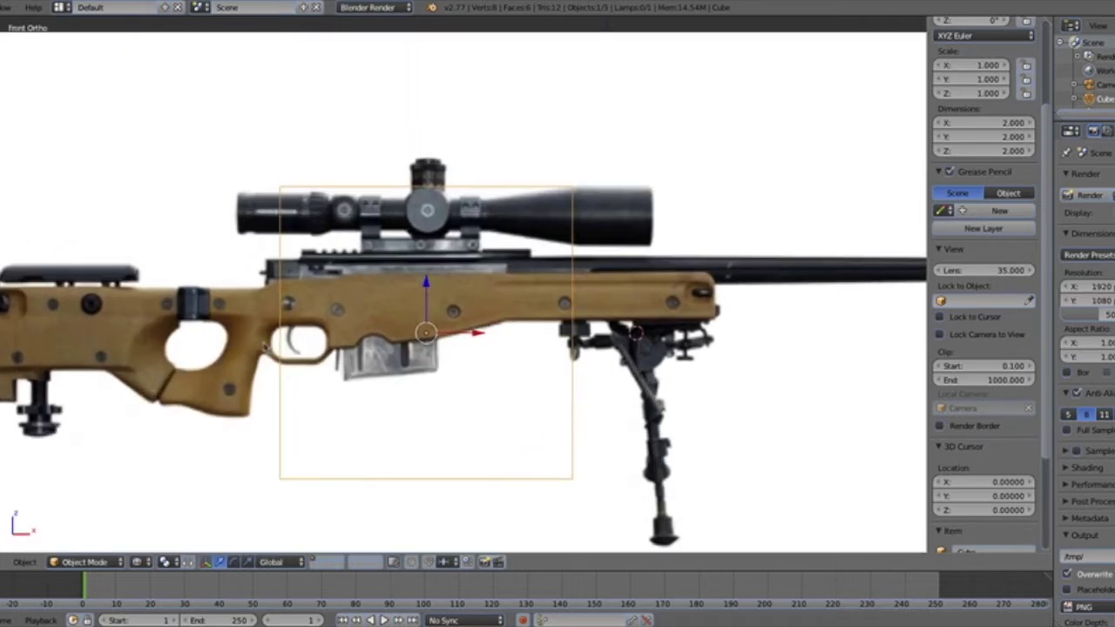
scroll(266, 347, down, 2)
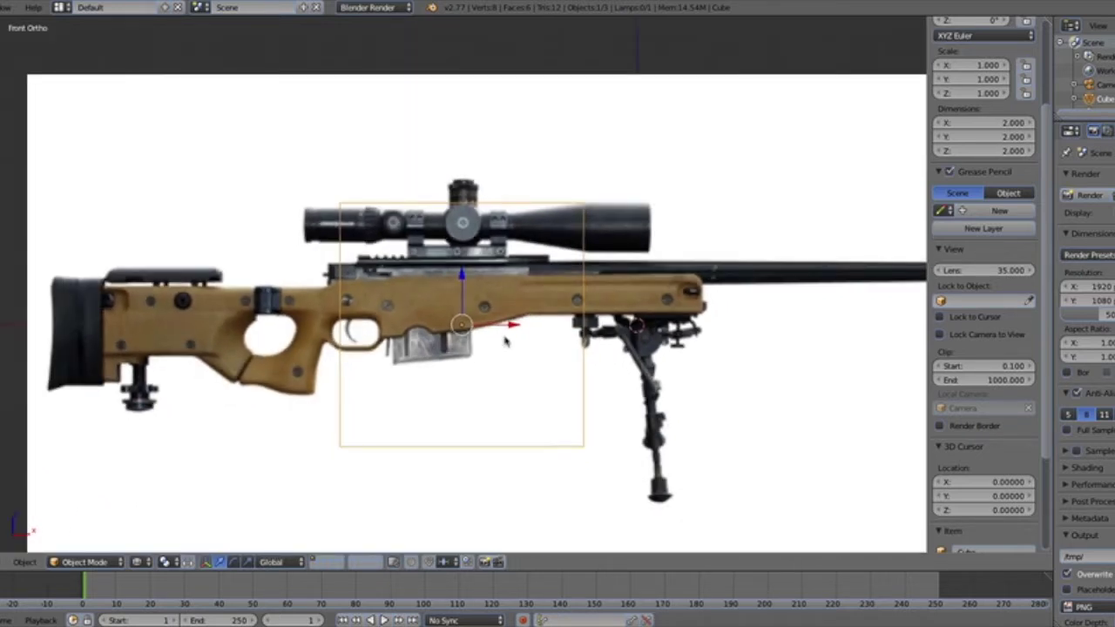
Enter Edit Mode and move the whole cube mesh along X until its front face meets the fore-end's tip
key(Tab)
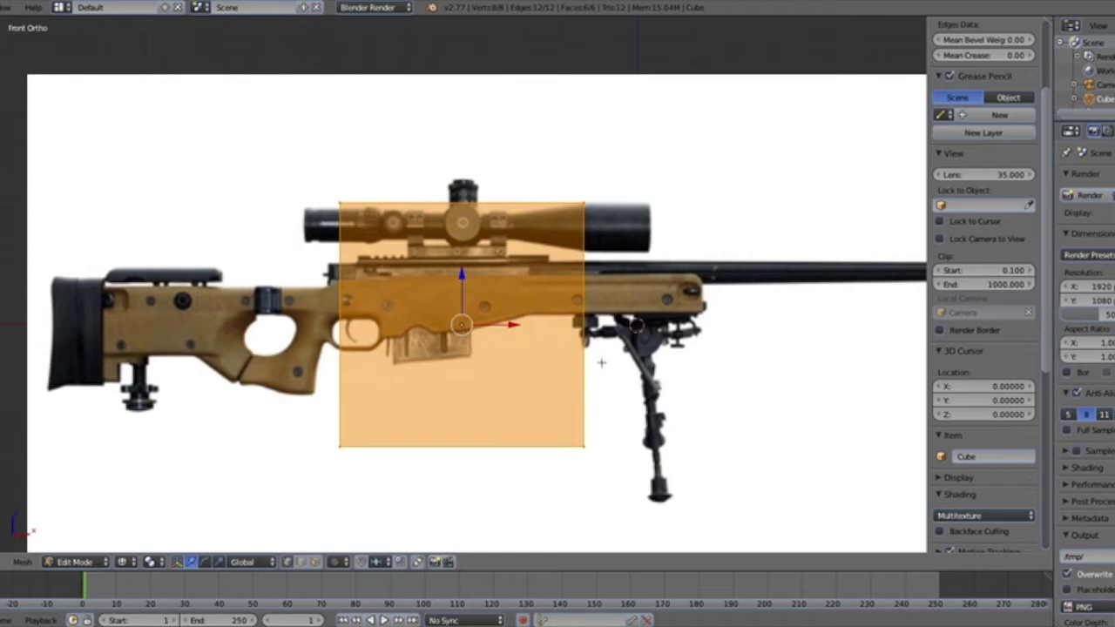
drag(517, 327, 633, 360)
click(633, 358)
middle_drag(634, 358, 488, 361)
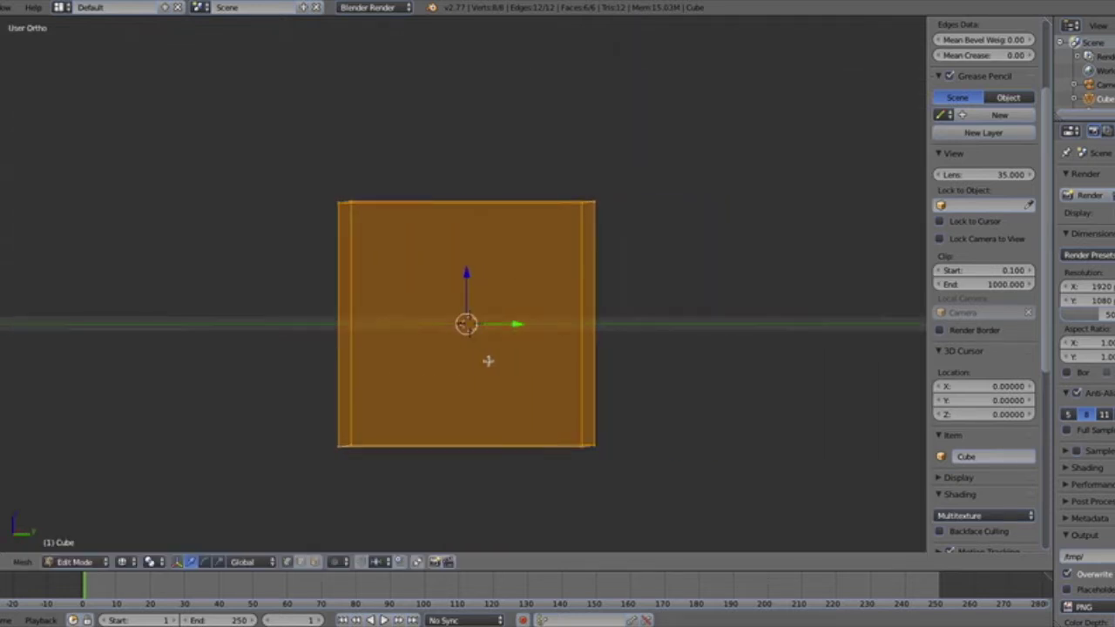
key(KP_1)
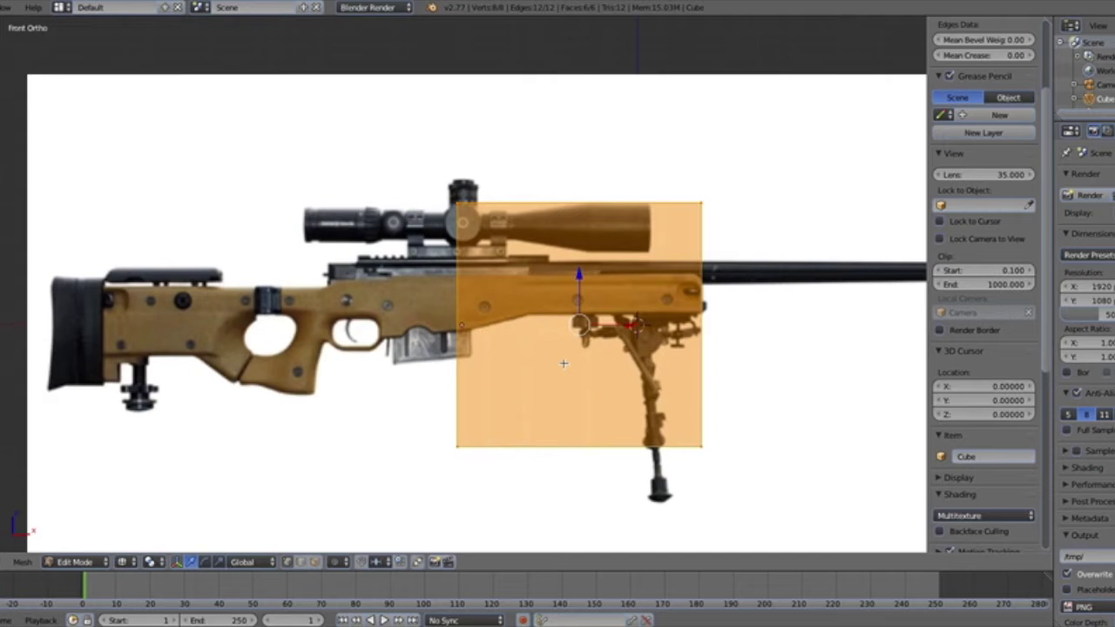
key(space)
text(dddd)
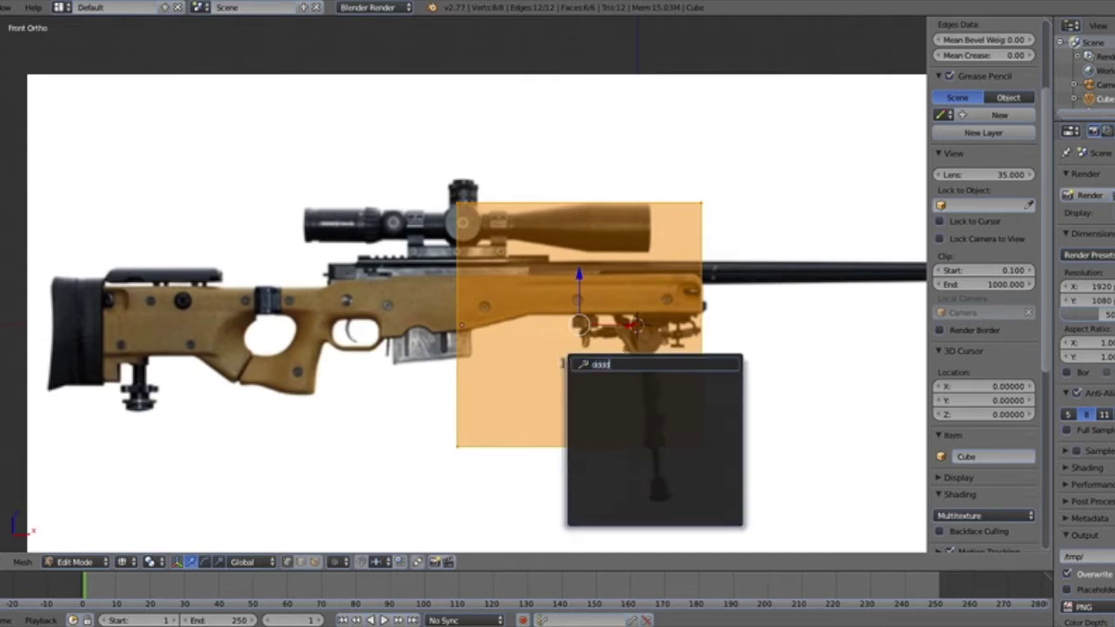
key(BackSpace)
key(BackSpace)
key(BackSpace)
key(Escape)
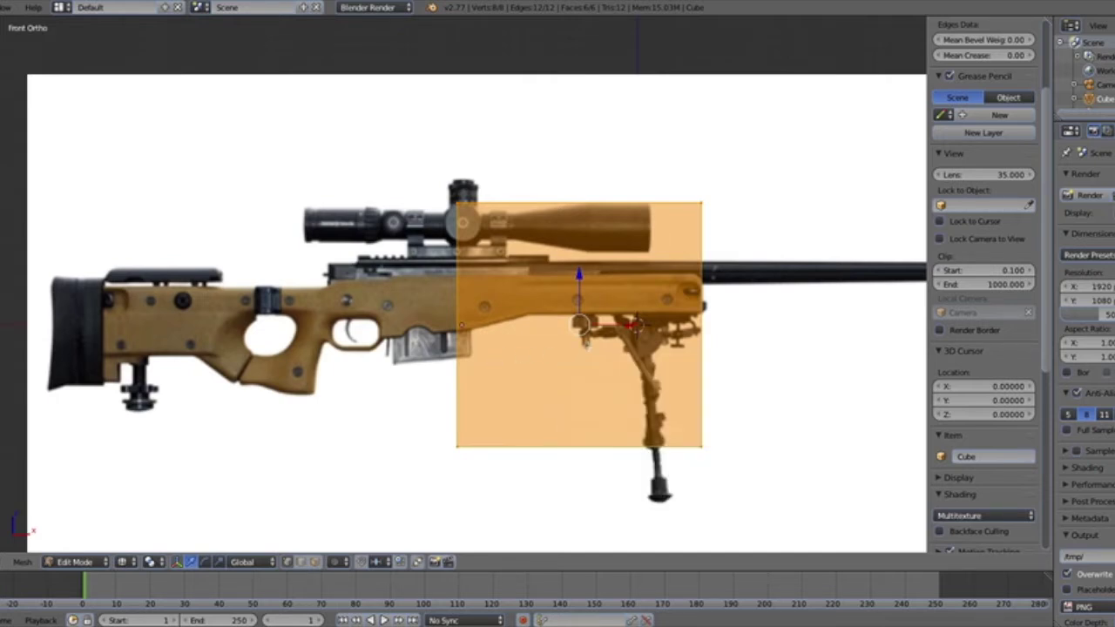
Scale the mesh down along Z until its upper side lines up with the top of the fore-end
scroll(652, 338, up, 4)
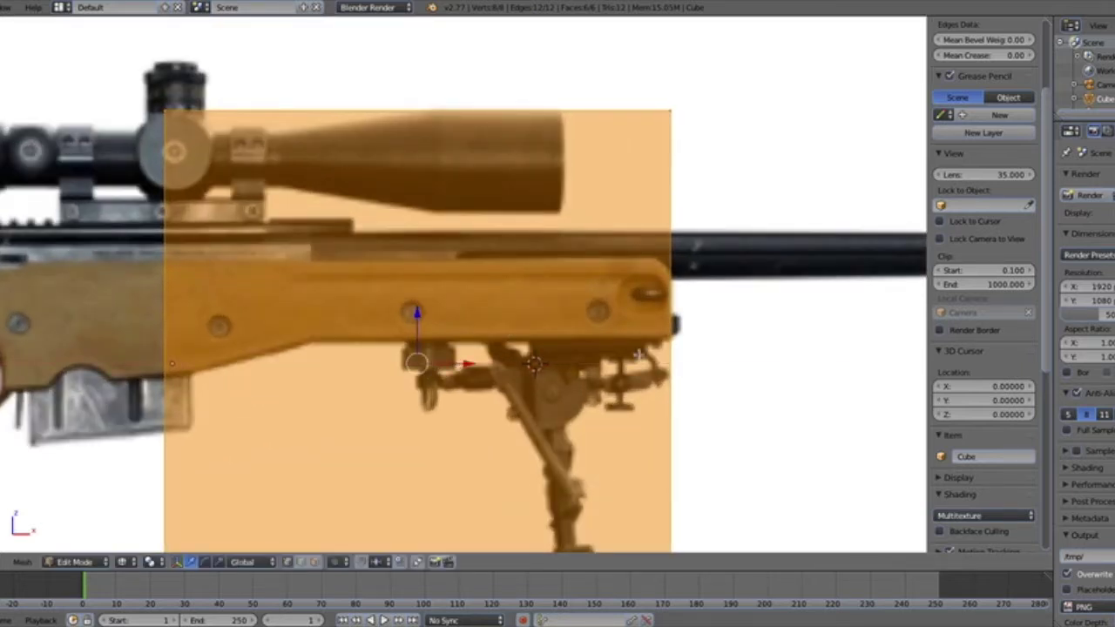
scroll(546, 337, down, 3)
key(s)
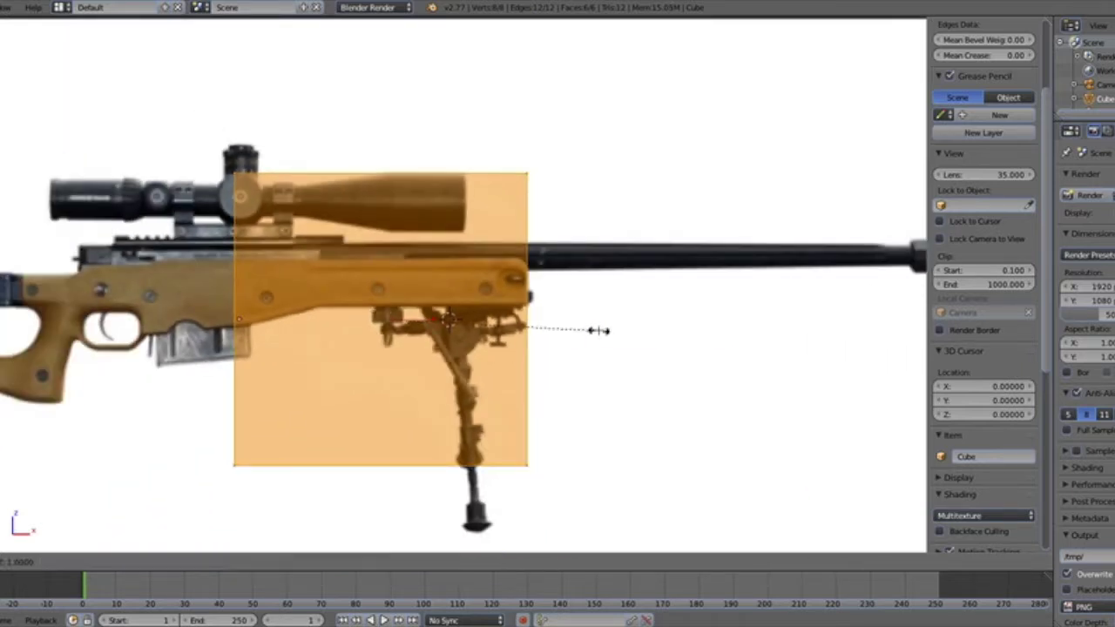
key(z)
click(471, 294)
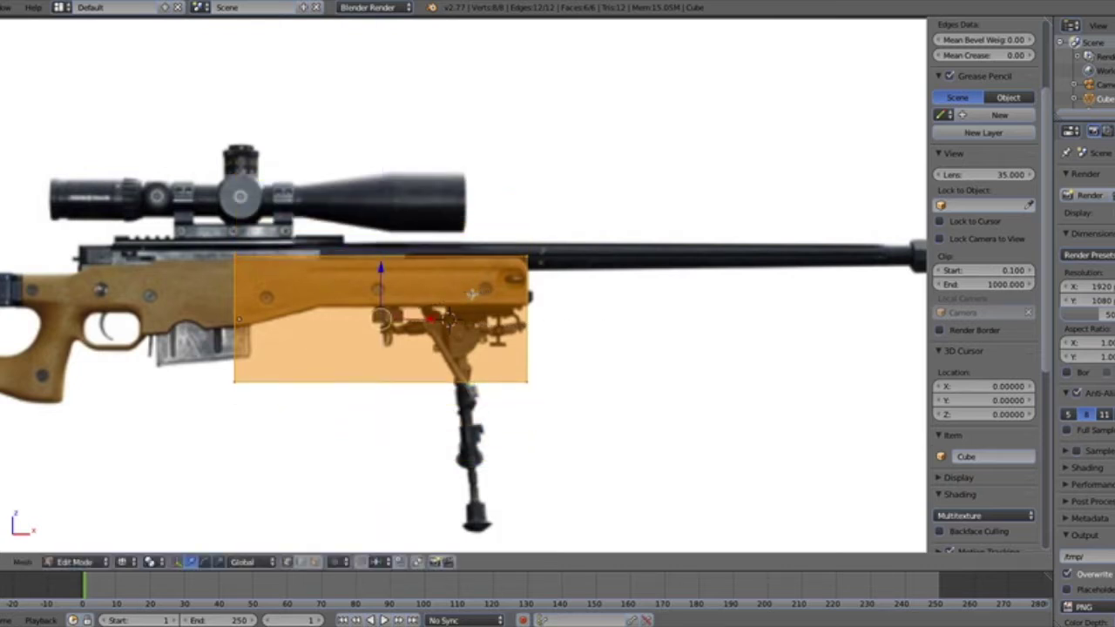
Select only the mesh's bottom face and raise it along Z to the lower edge of the fore-end
key(a)
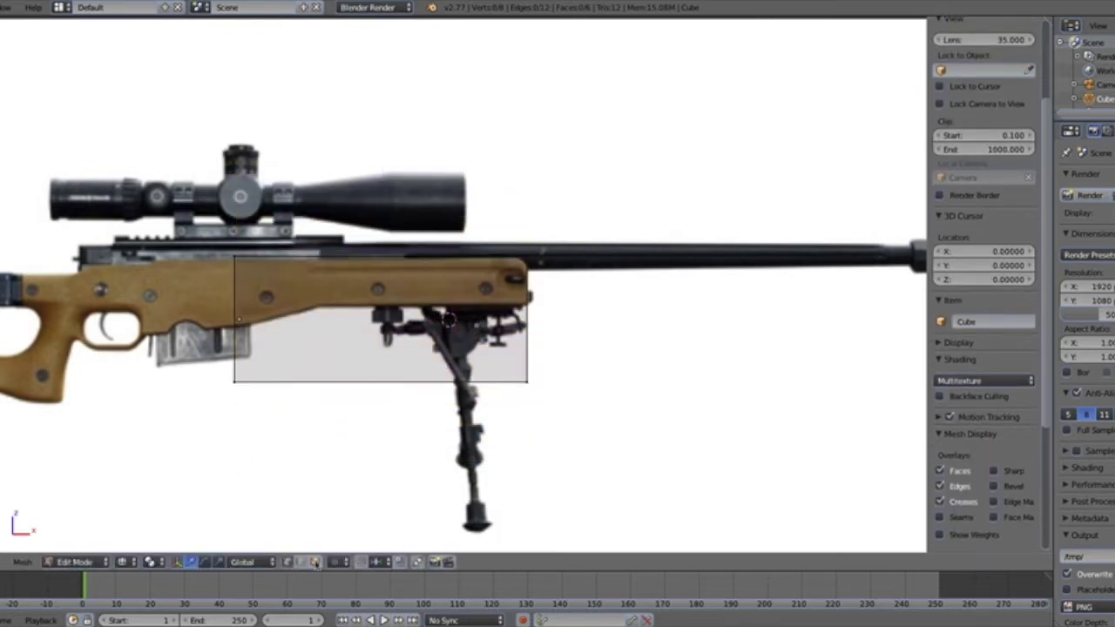
right_click(380, 383)
key(g)
key(z)
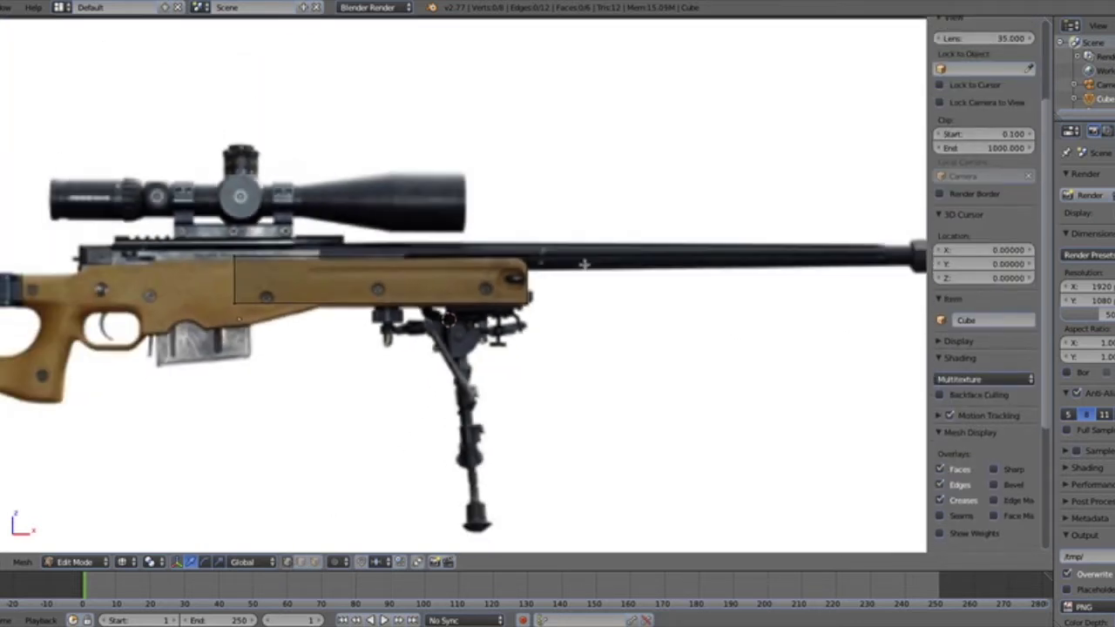
Try to bevel the upper front edge of the block at the fore-end's tip
scroll(540, 265, up, 2)
right_click(558, 245)
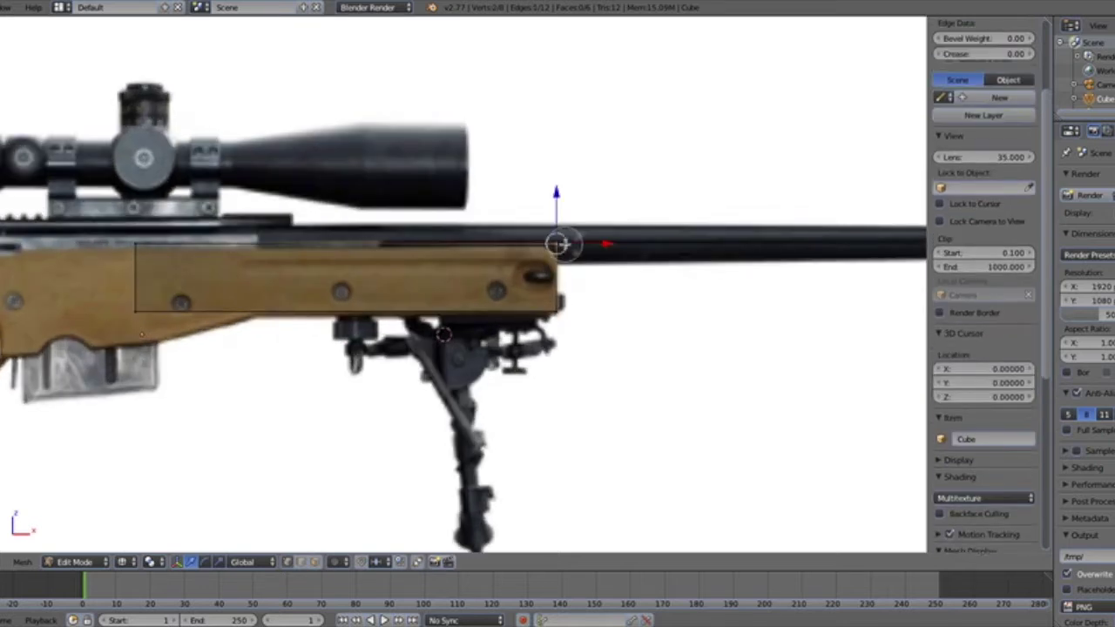
key(ctrl+space)
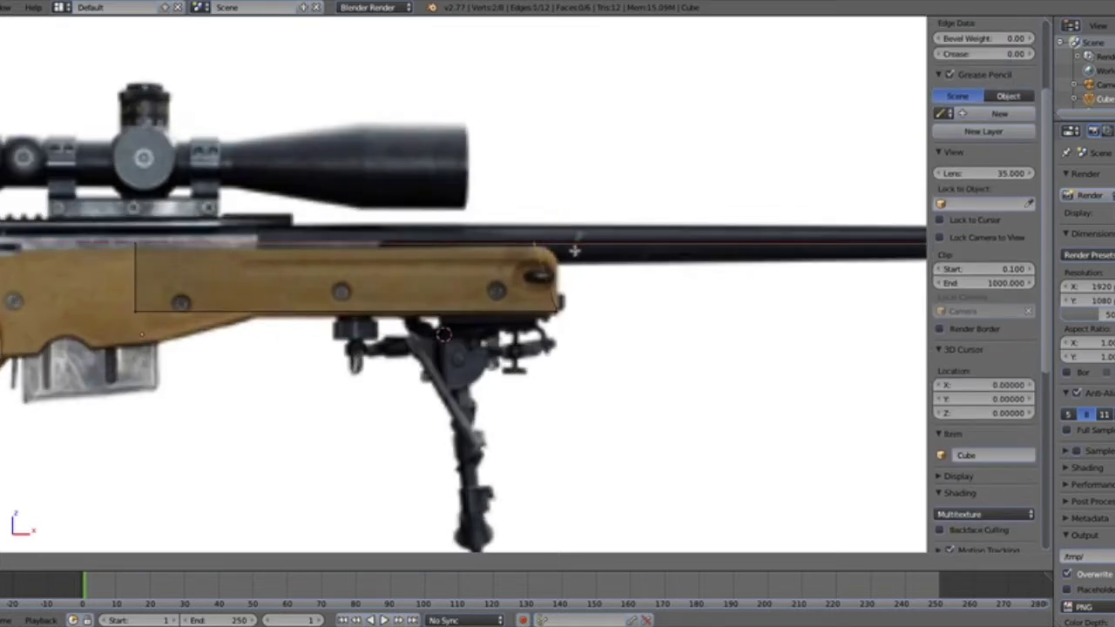
key(ctrl+space)
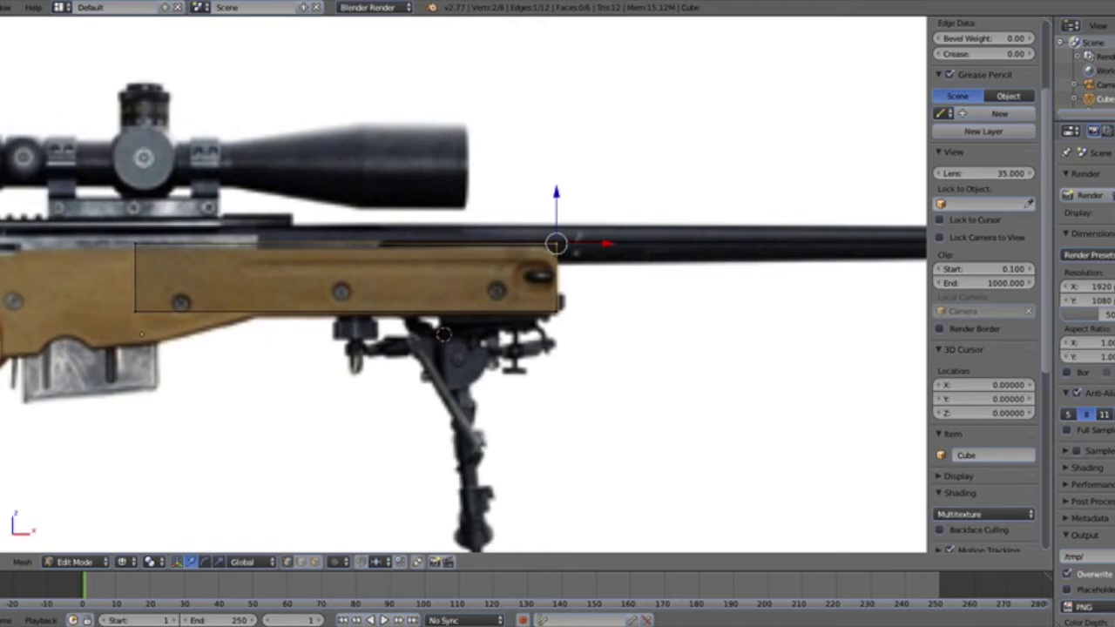
Add a horizontal loop cut through the middle of the block and a vertical one near its front end
key(ctrl+r)
click(557, 277)
right_click(558, 277)
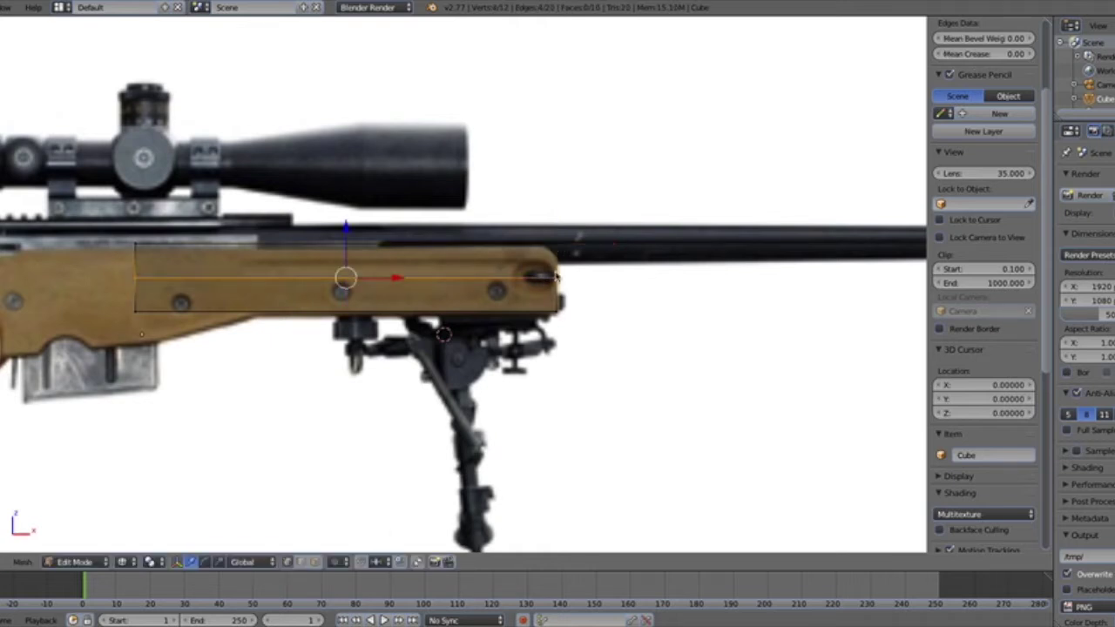
key(ctrl+r)
click(434, 260)
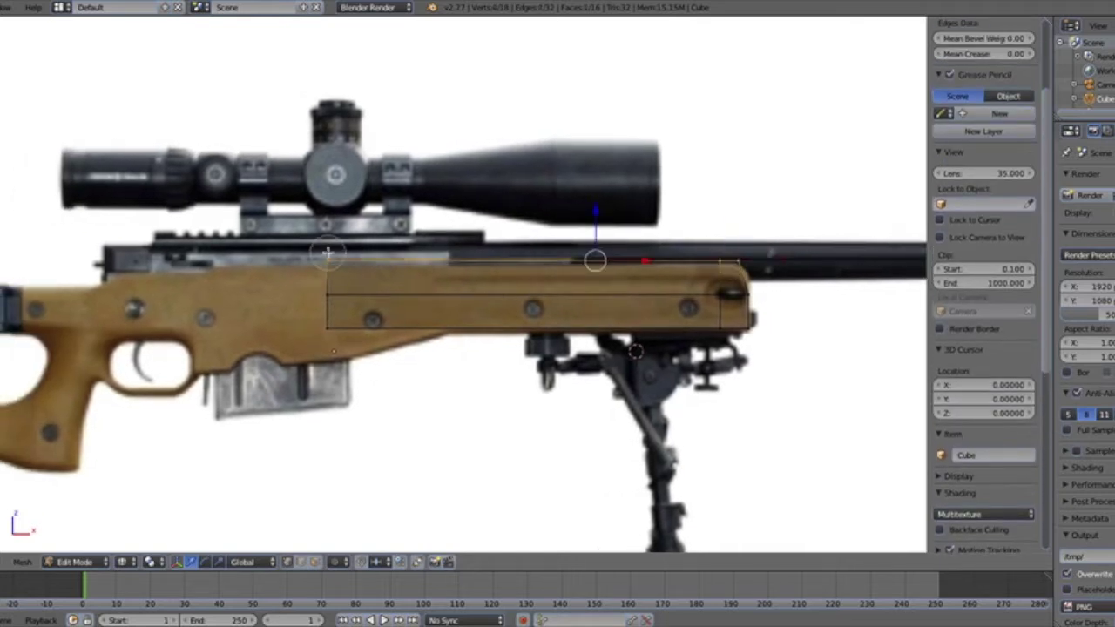
Move the block's top along Z to the stock's upper edge and extrude the rear section's bottom face down to the magazine's base
key(g)
key(z)
click(596, 223)
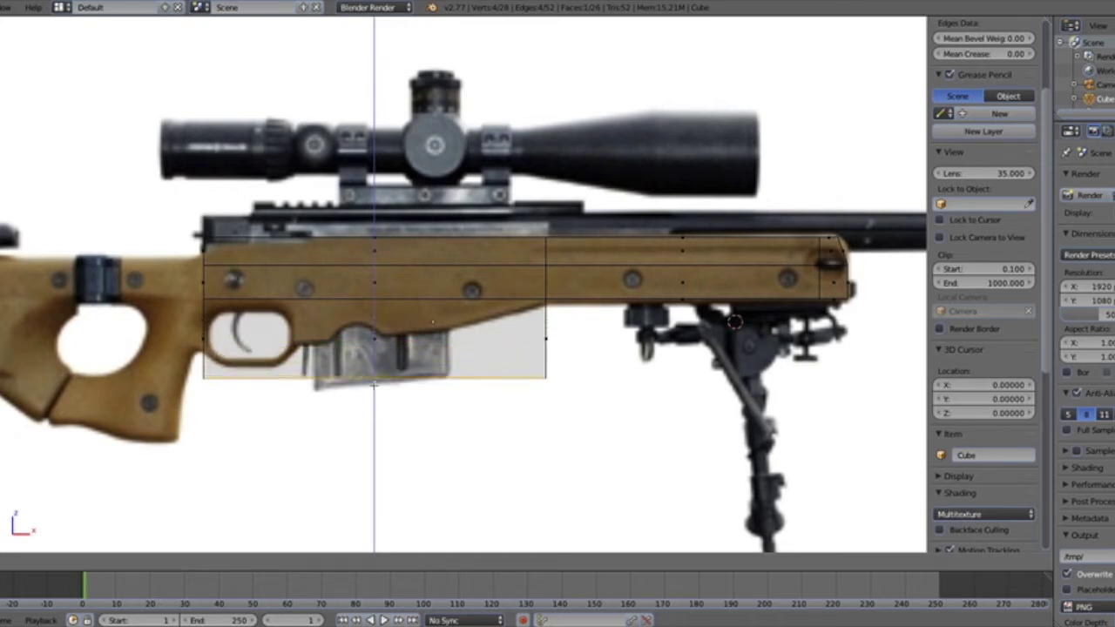
click(369, 400)
key(a)
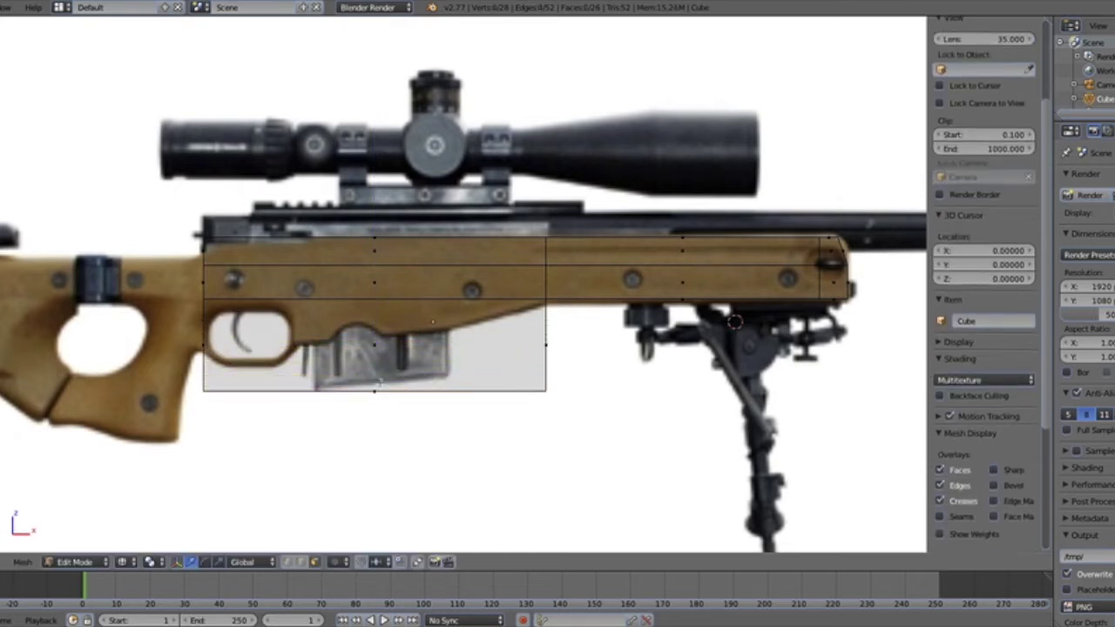
Extrude the rear end faces behind the trigger back to the butt pad, then deselect everything and check the shape in solid shading
scroll(392, 359, up, 1)
scroll(394, 356, down, 1)
shift+middle_drag(241, 308, 488, 316)
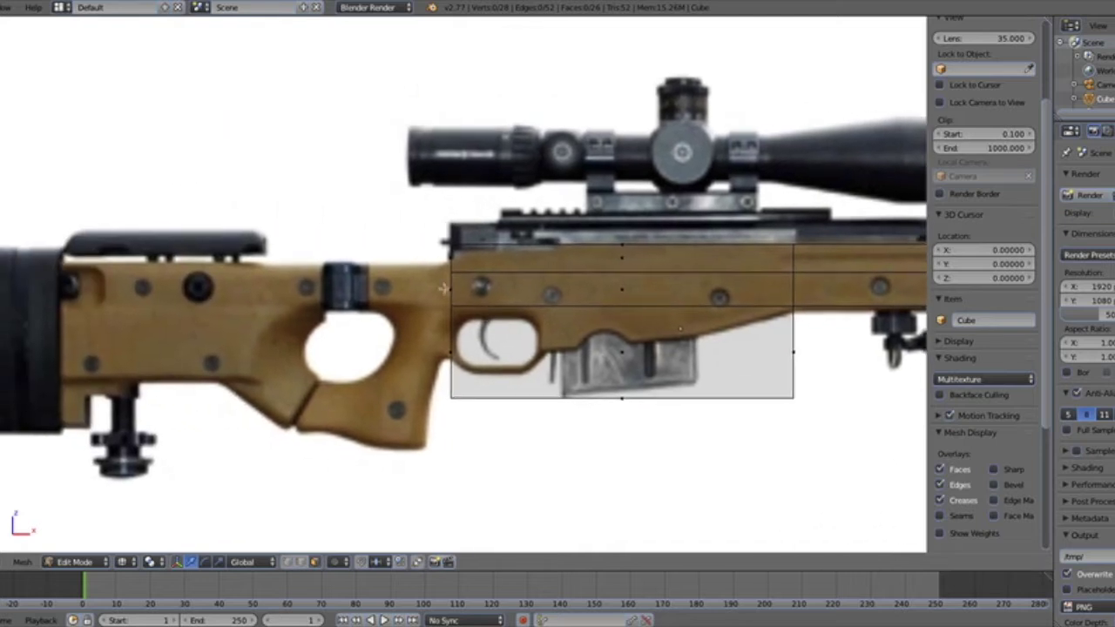
right_click(450, 283)
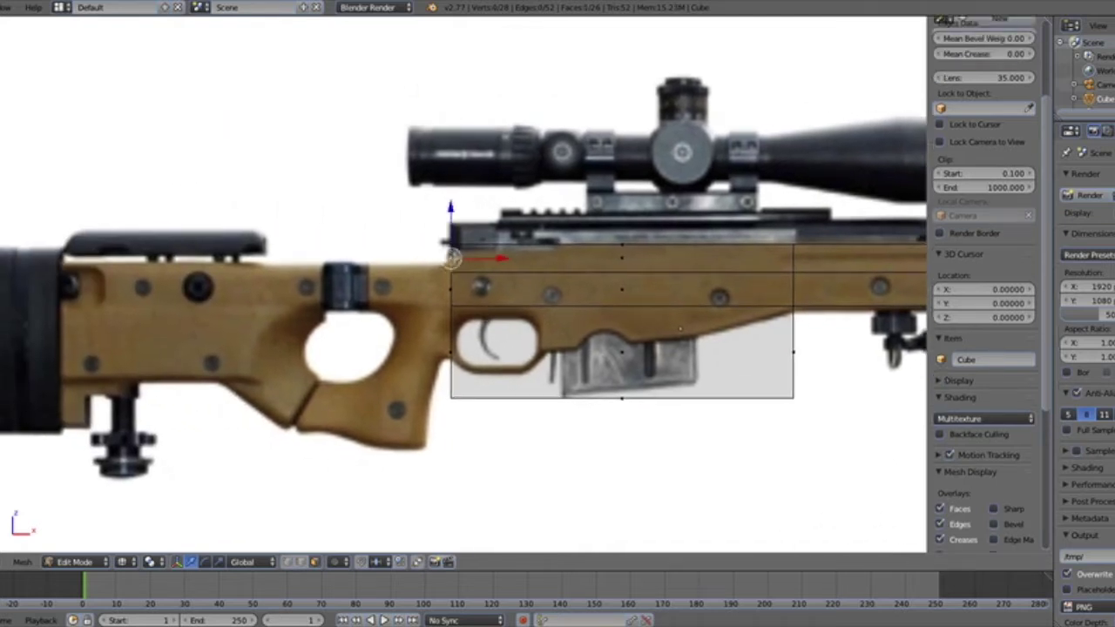
shift+right_click(447, 351)
scroll(446, 332, down, 2)
key(e)
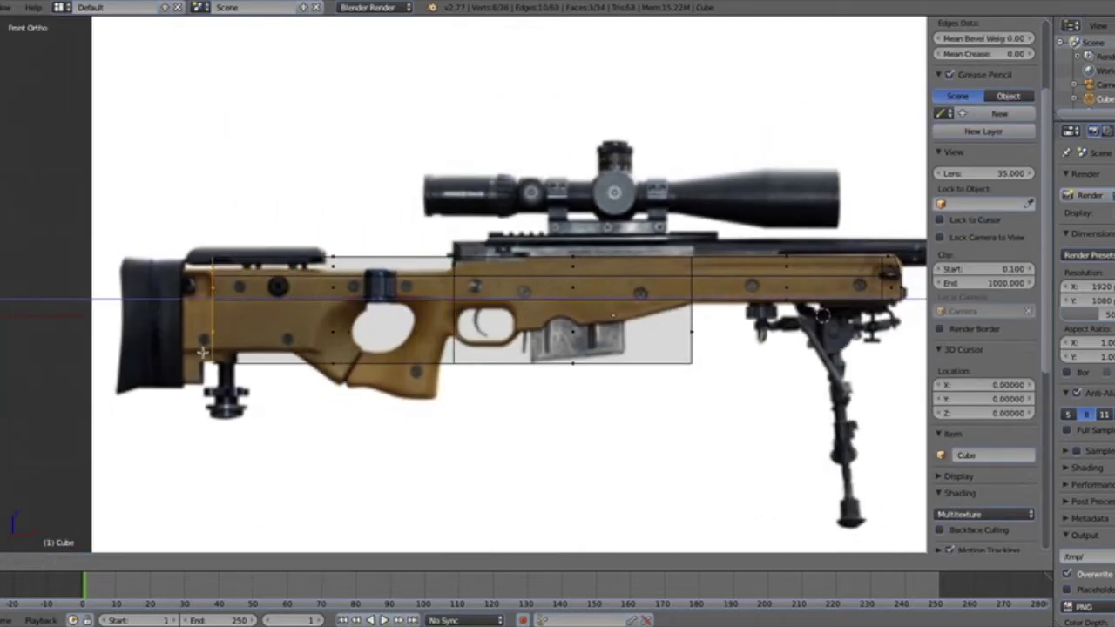
click(137, 356)
key(a)
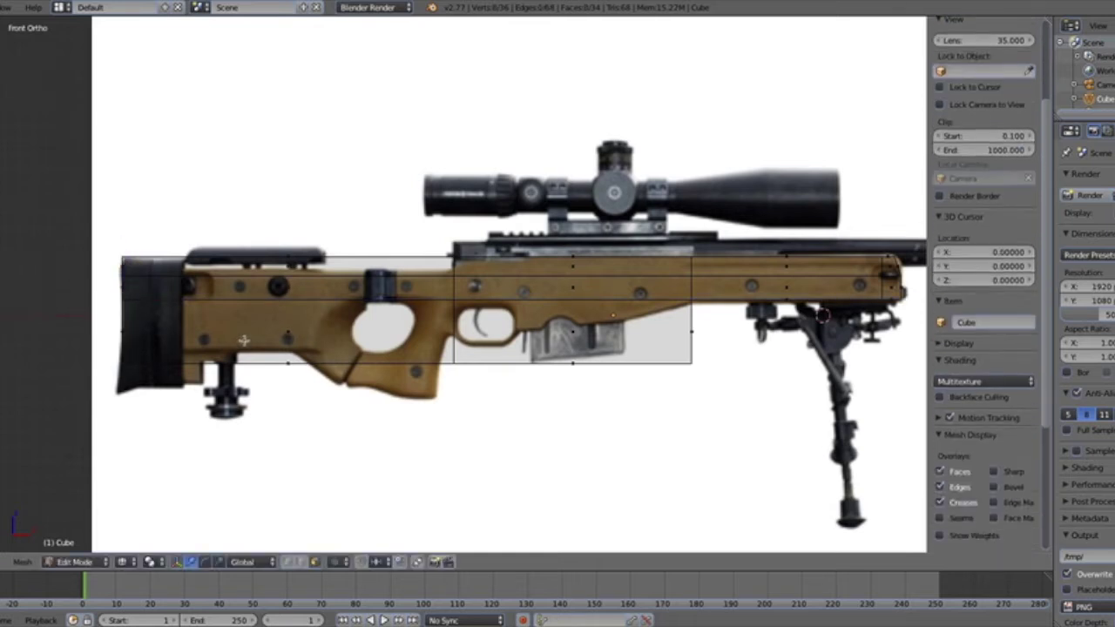
key(z)
scroll(386, 336, down, 1)
key(z)
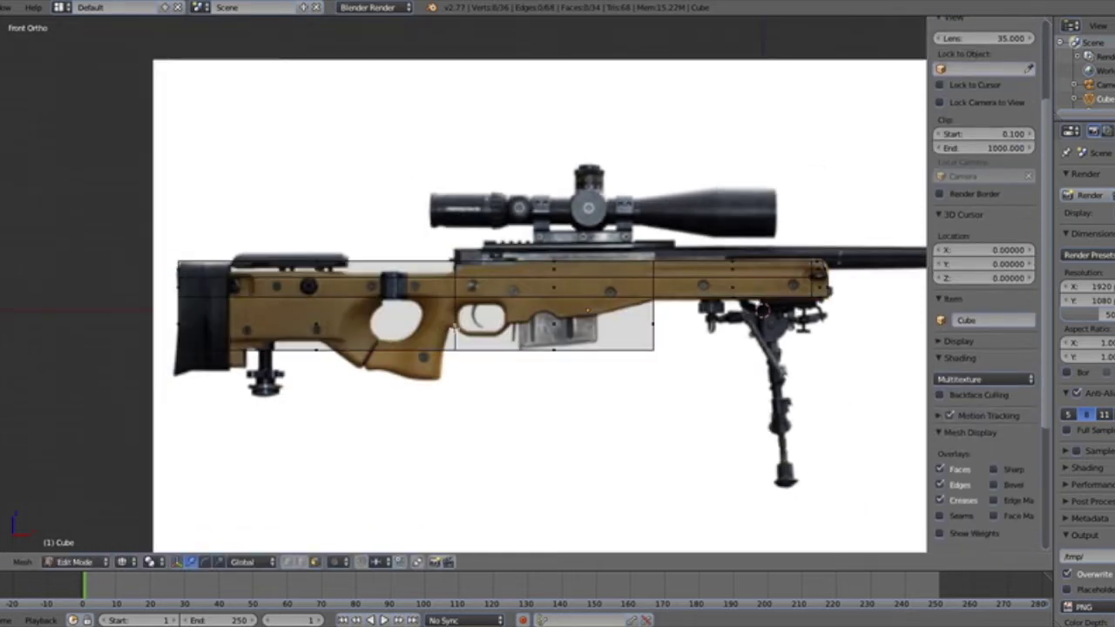
Add a vertical loop cut just ahead of the magazine section, in line with the front end of the scope rail
shift+middle_drag(496, 308, 289, 273)
scroll(289, 273, up, 2)
shift+middle_drag(449, 260, 325, 332)
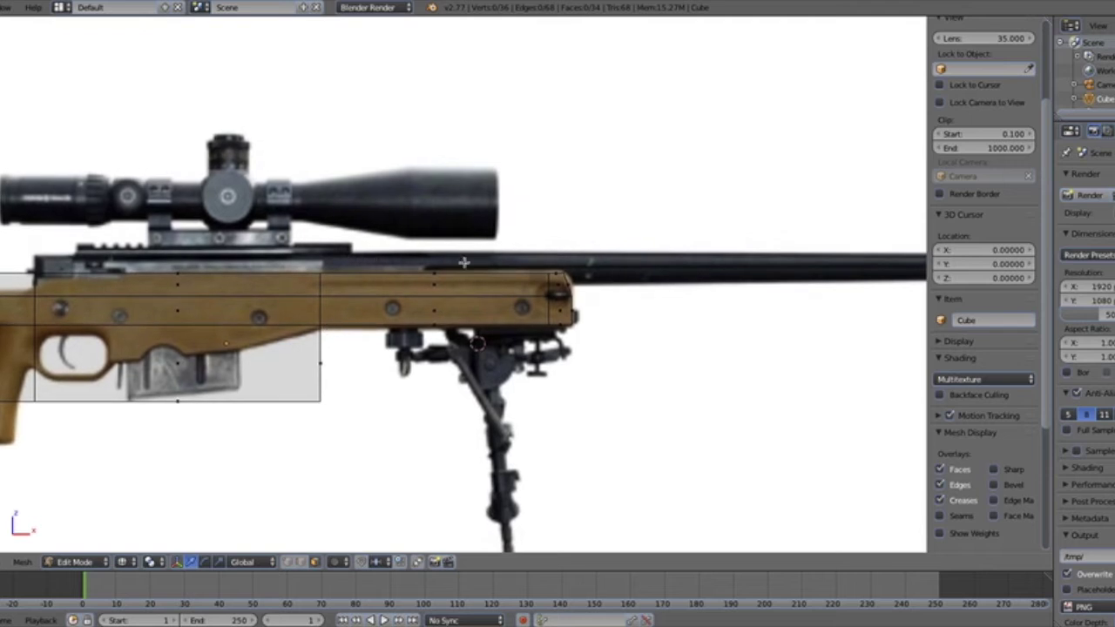
shift+middle_drag(247, 293, 359, 253)
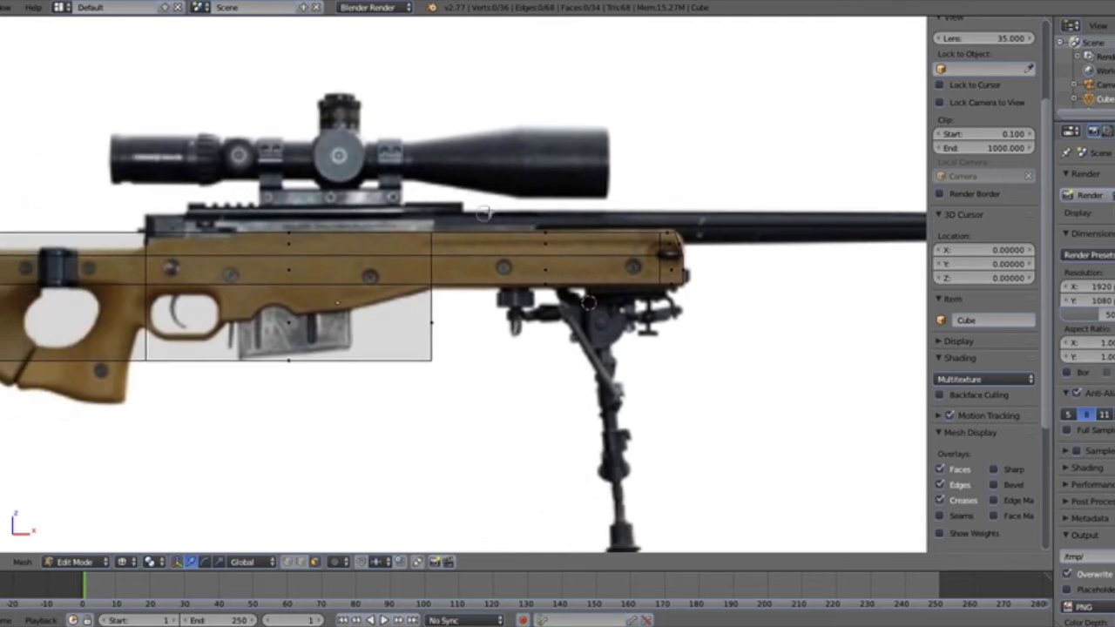
key(ctrl+r)
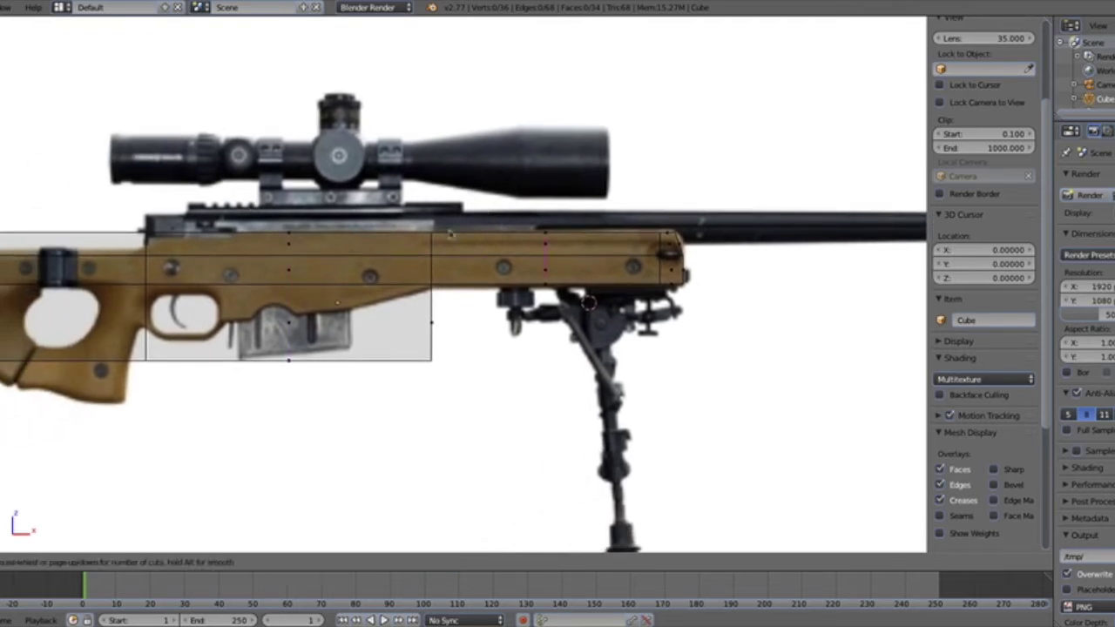
click(499, 241)
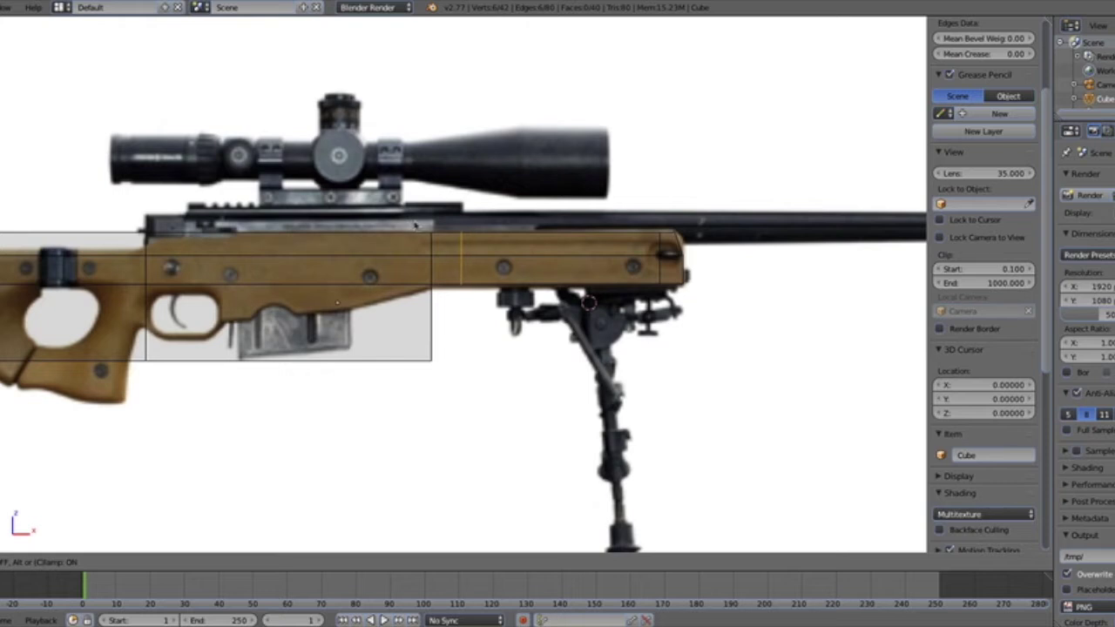
click(415, 225)
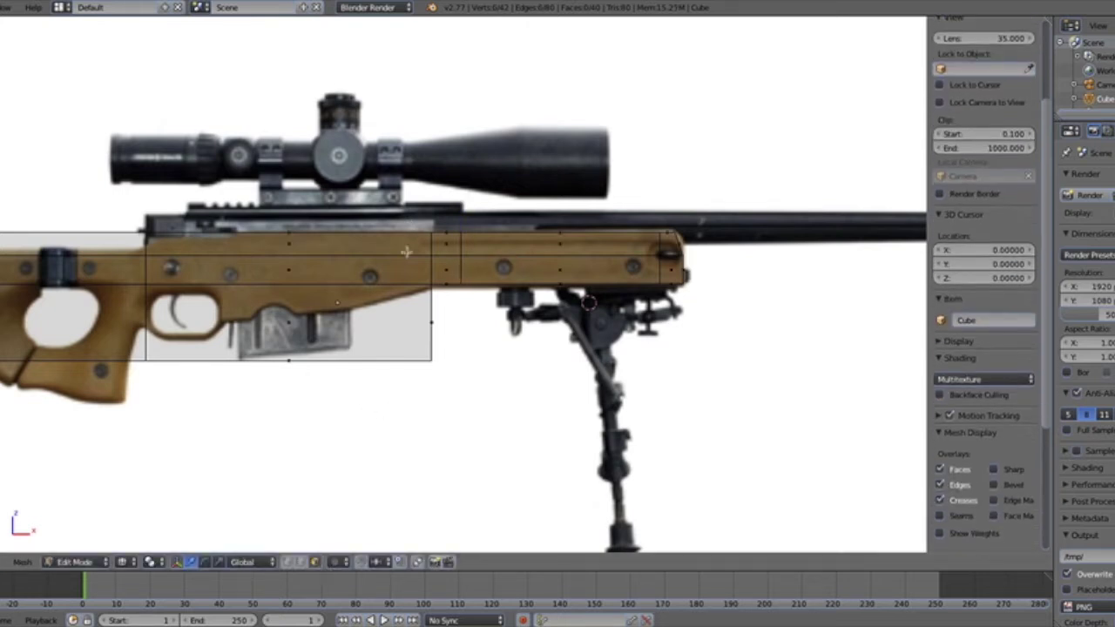
Extrude the two top faces above the trigger and magazine section up to the top of the scope rail
right_click(437, 224)
shift+right_click(289, 232)
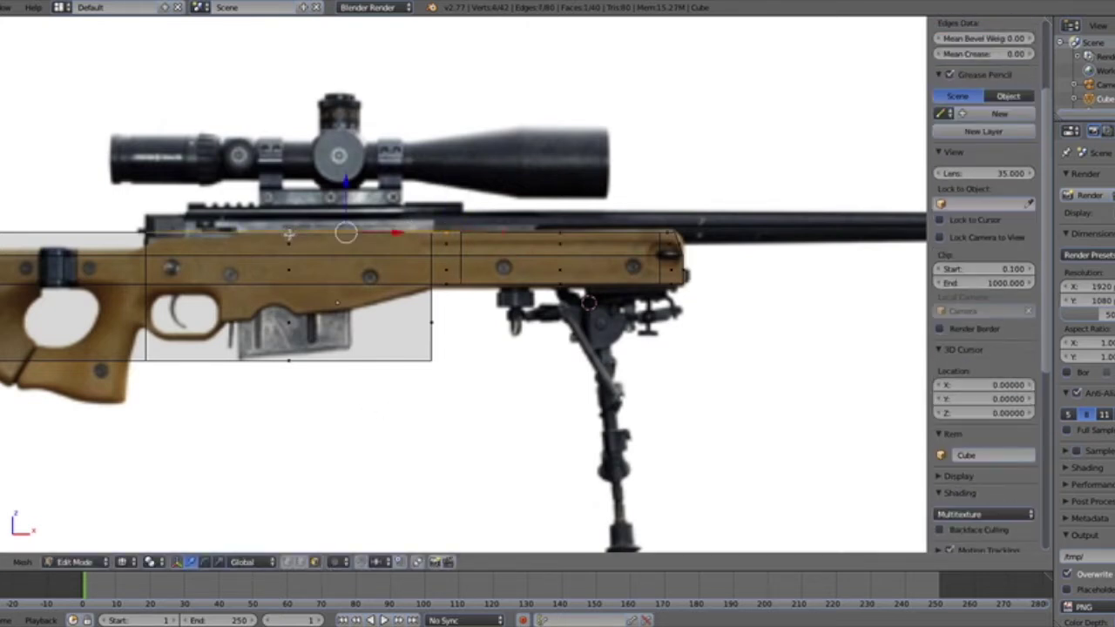
key(e)
click(299, 217)
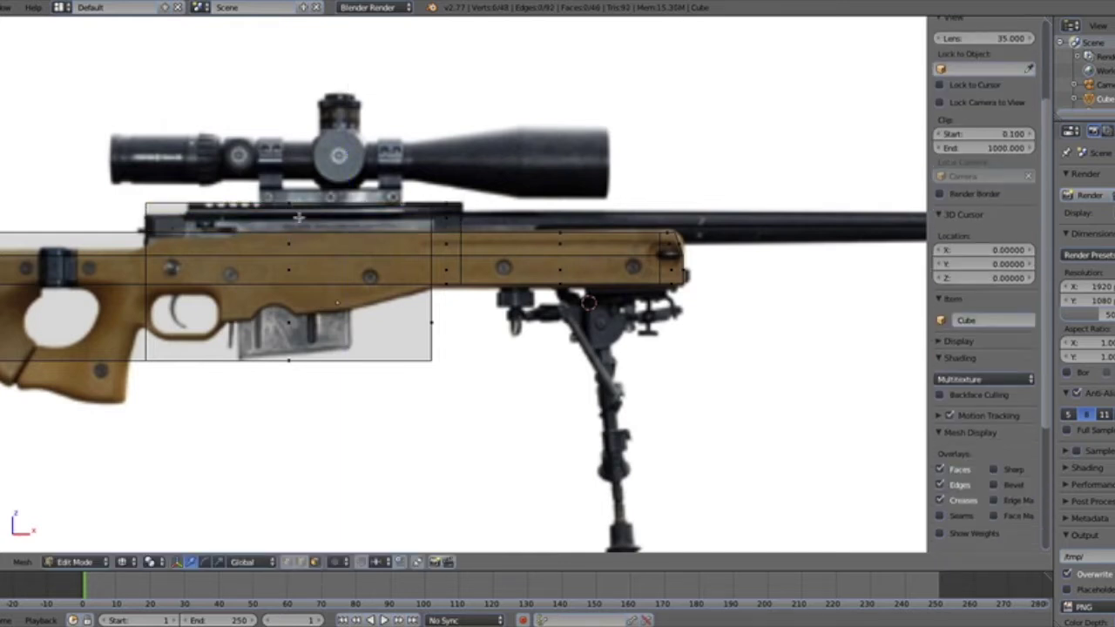
Add a vertical loop cut through the rear section, placed just behind the grip's thumbhole
shift+middle_drag(299, 217, 273, 166)
scroll(270, 187, up, 2)
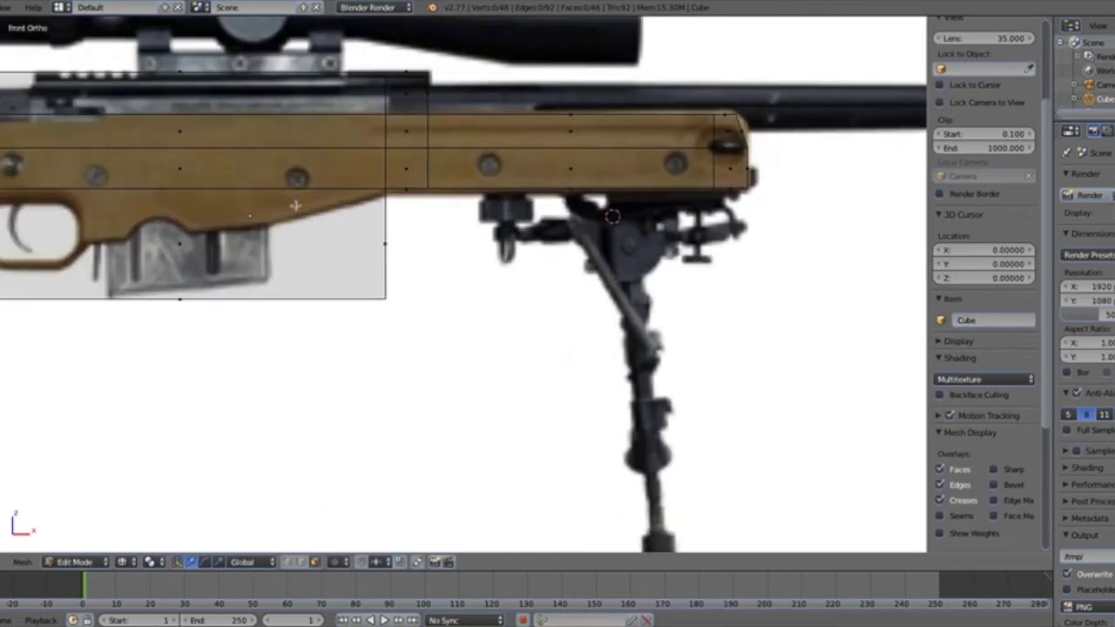
shift+middle_drag(296, 206, 329, 257)
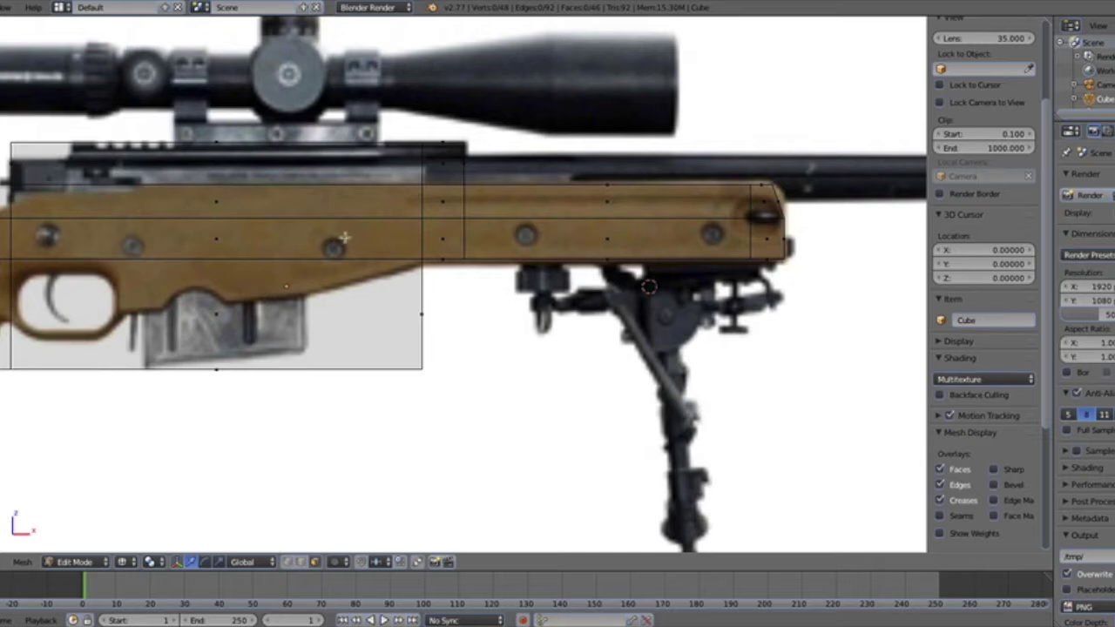
shift+middle_drag(399, 235, 400, 278)
scroll(400, 278, down, 2)
shift+middle_drag(324, 236, 512, 235)
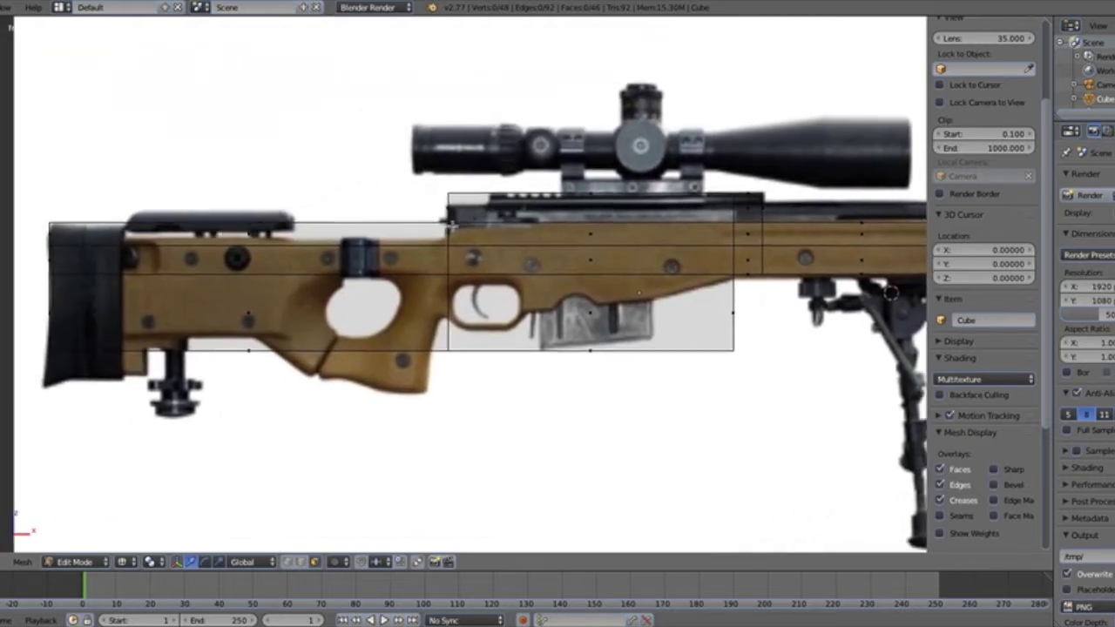
shift+middle_drag(451, 227, 460, 225)
key(ctrl+r)
click(276, 289)
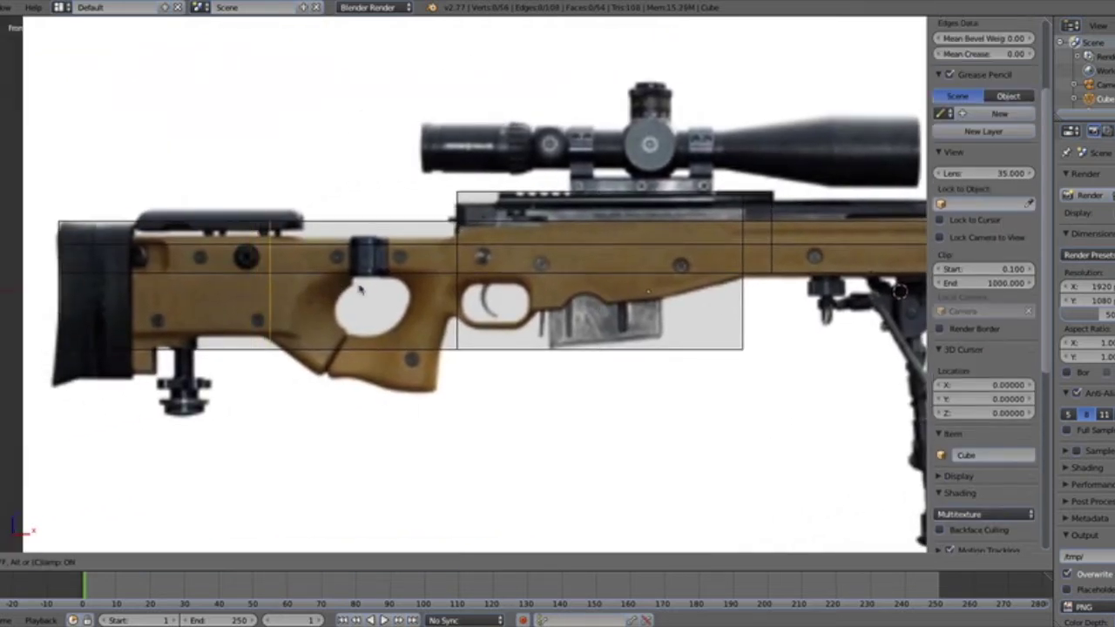
click(364, 279)
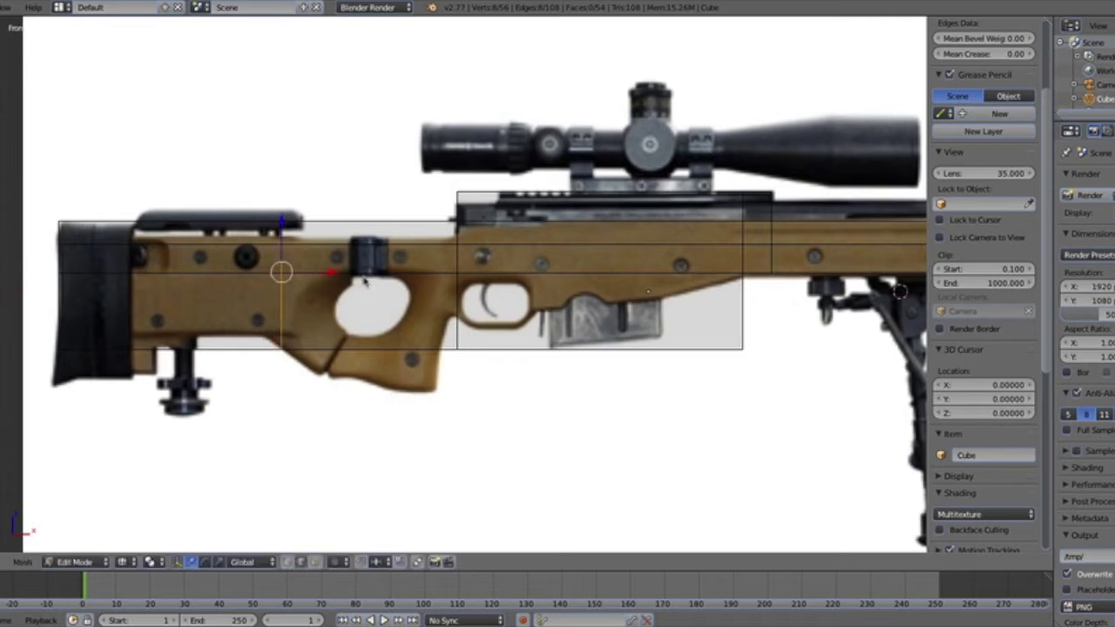
In face select mode, extrude the bottom face under the thumbhole down to the base of the pistol grip, then deselect everything
scroll(387, 466, up, 1)
click(314, 562)
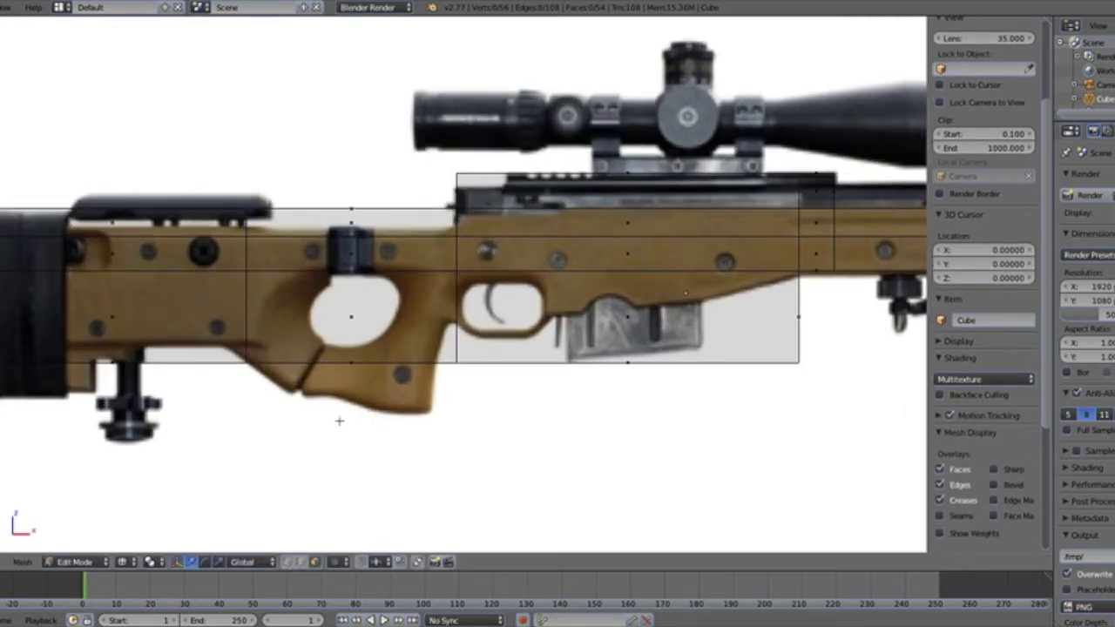
right_click(352, 360)
key(e)
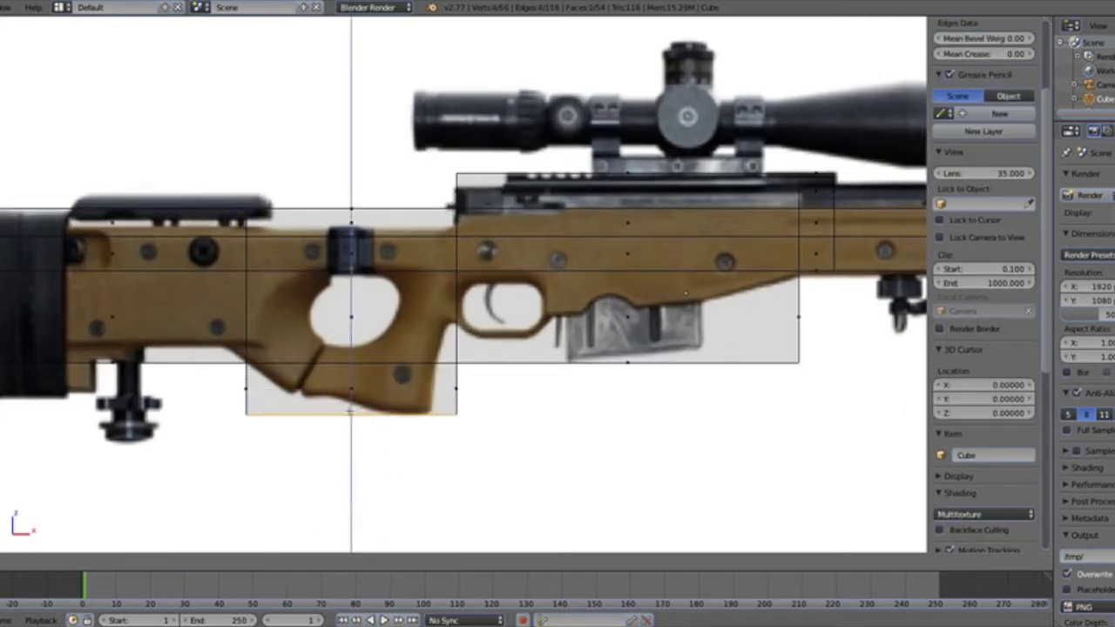
click(406, 392)
key(a)
scroll(406, 387, down, 2)
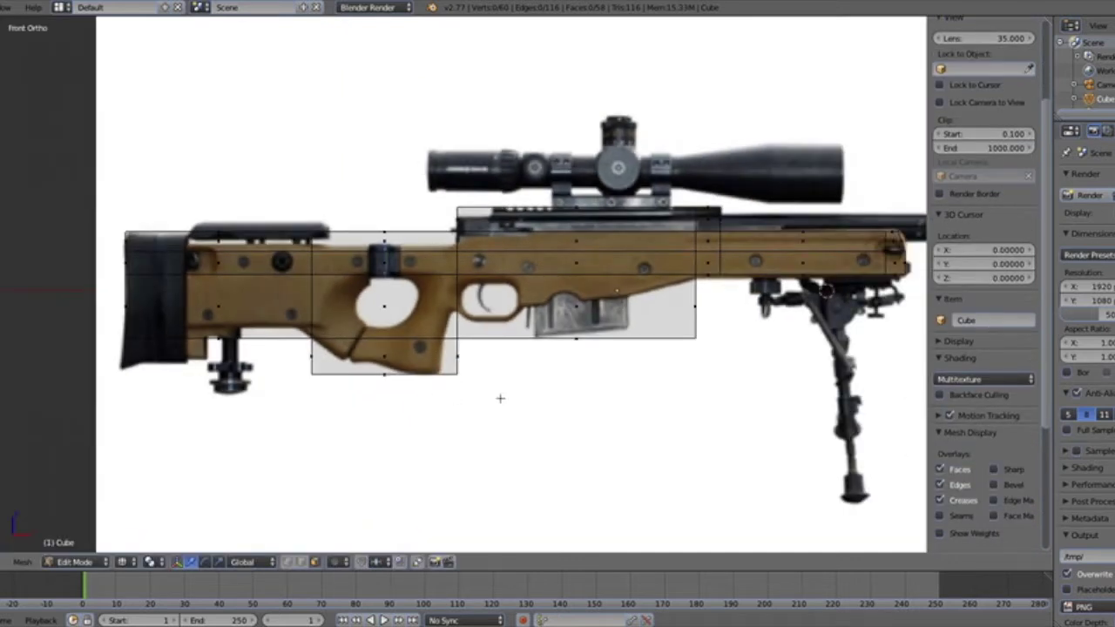
Examine the block-out against the reference from the fore-end back to the butt and thumbhole
shift+middle_drag(500, 398, 304, 406)
shift+middle_drag(530, 357, 309, 390)
scroll(369, 358, up, 3)
shift+middle_drag(336, 347, 507, 358)
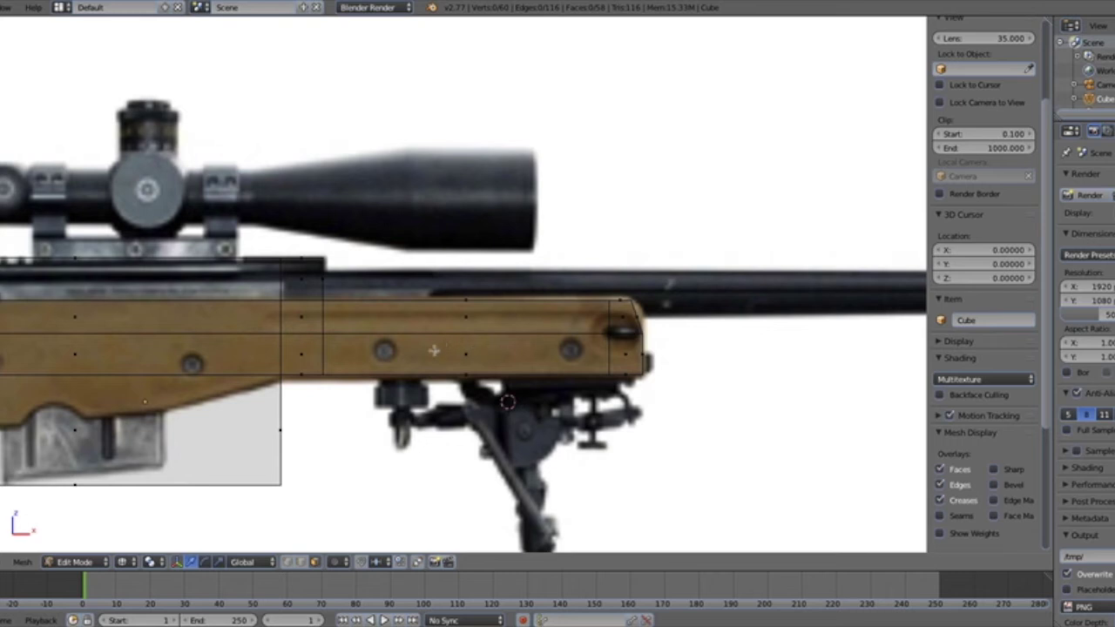
scroll(409, 333, down, 2)
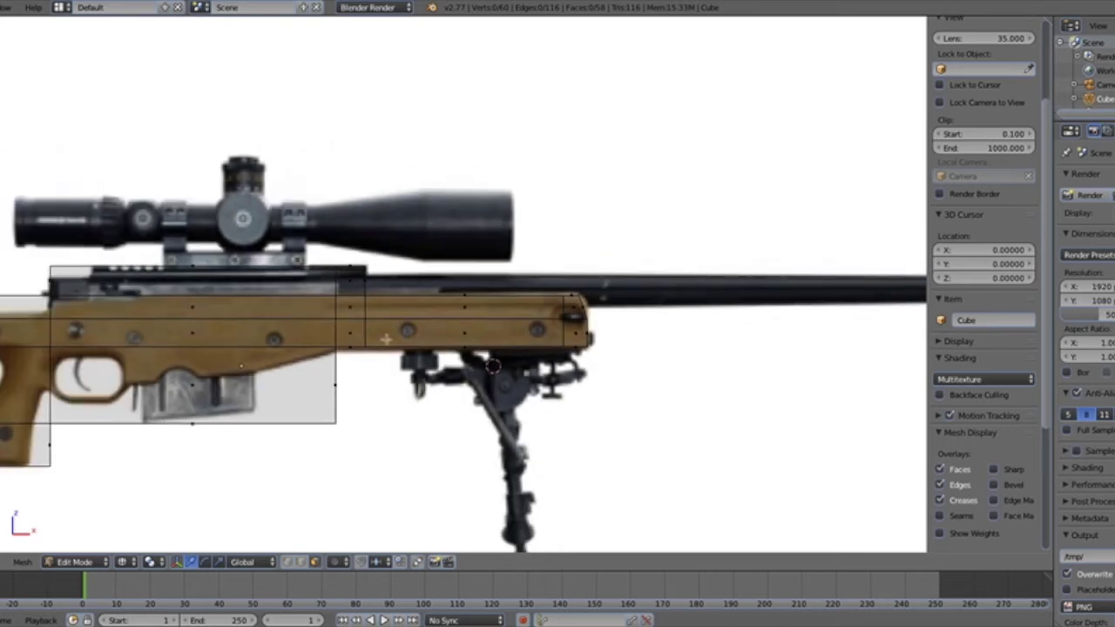
shift+middle_drag(272, 345, 494, 316)
shift+middle_drag(169, 330, 470, 326)
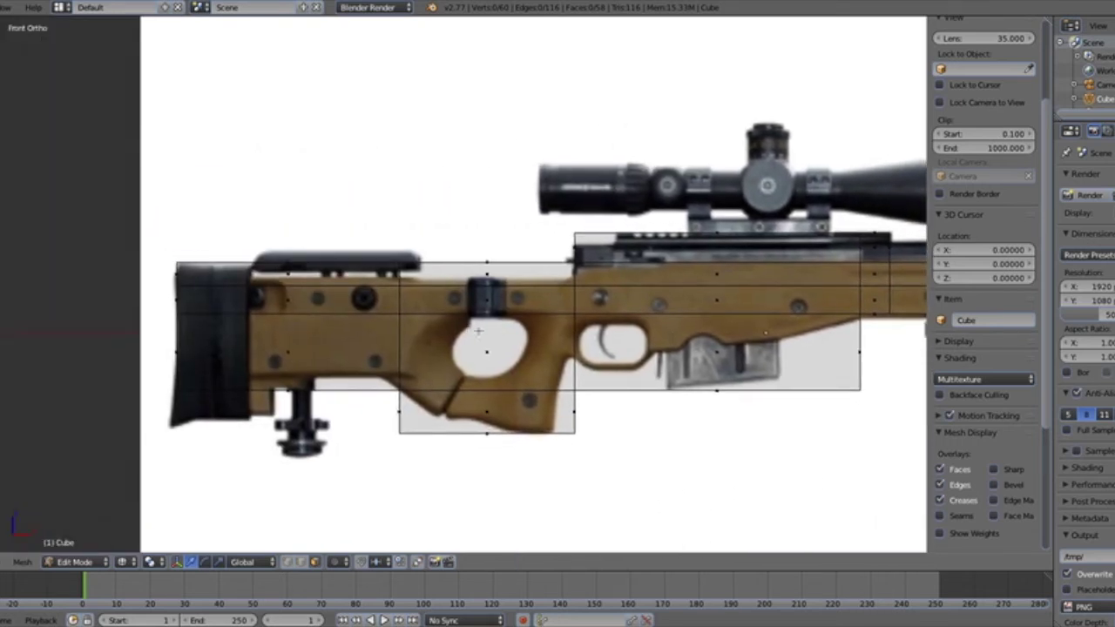
shift+middle_drag(575, 345, 482, 321)
right_click(439, 326)
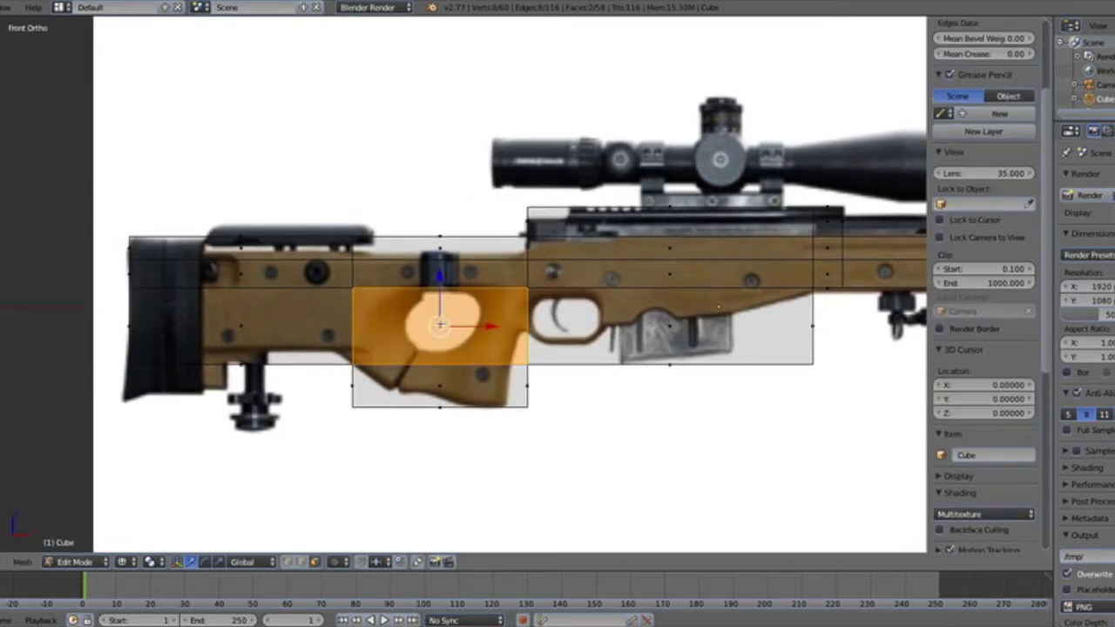
key(a)
Add a vertical loop cut near the butt, just in front of the butt pad, and clear the selection
scroll(440, 325, up, 1)
key(t)
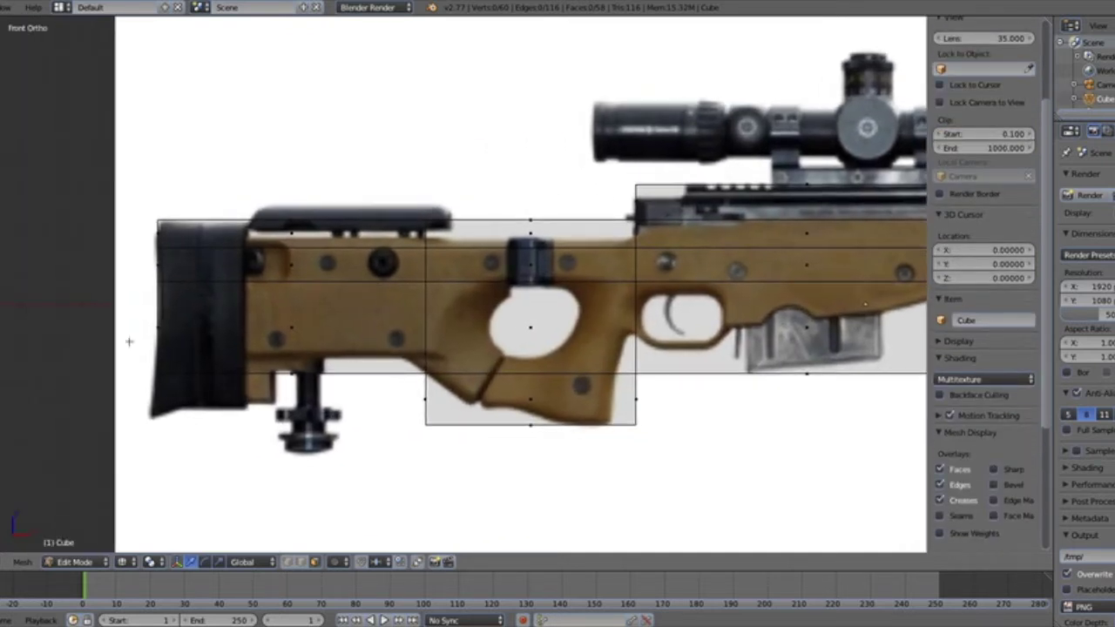
key(ctrl+r)
click(345, 271)
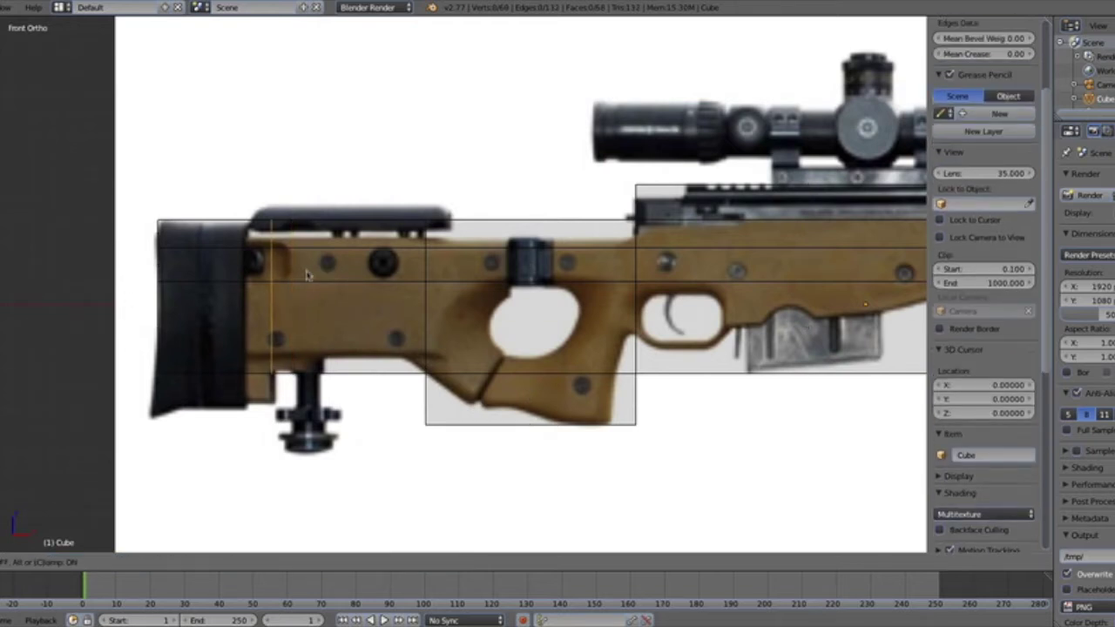
click(306, 271)
key(a)
key(a)
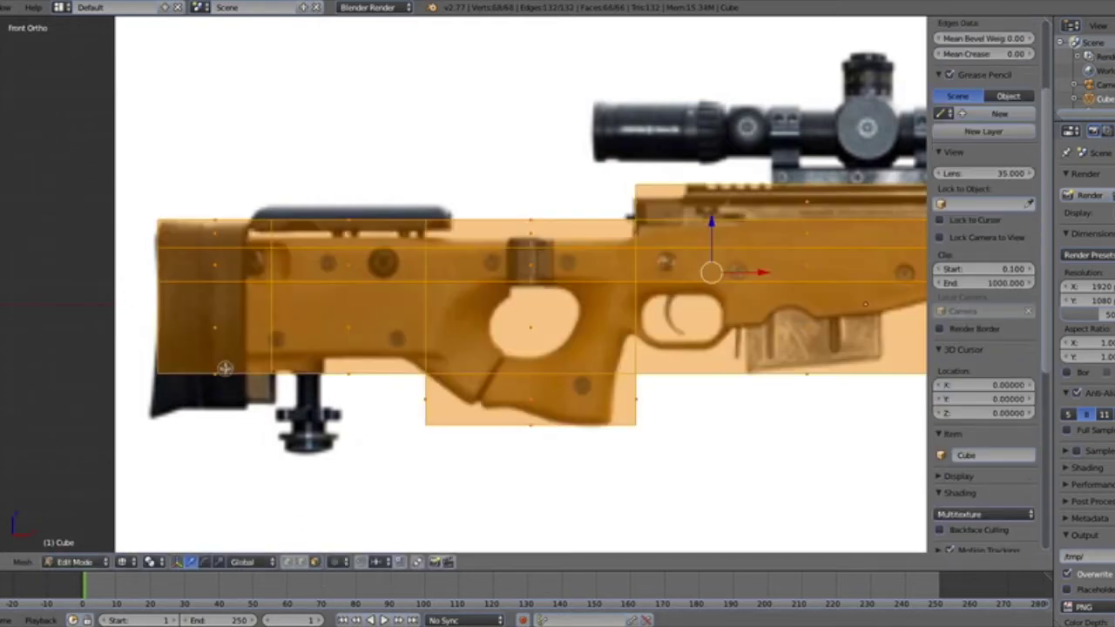
key(a)
Extrude the bottom face under the butt pad down to the pad's lower edge, then deselect everything
right_click(217, 374)
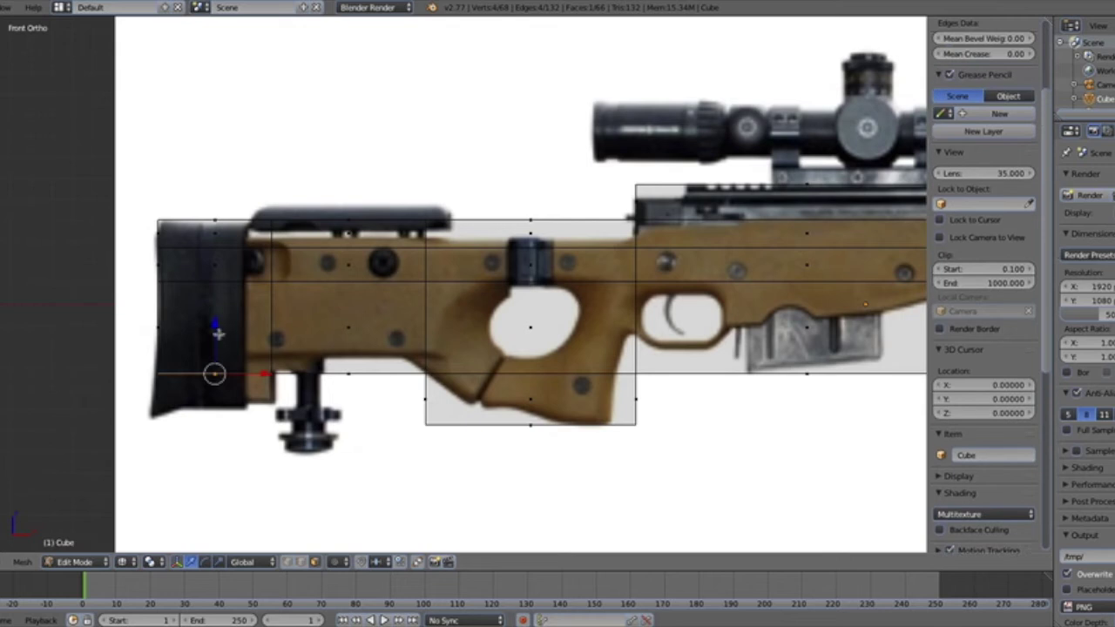
key(e)
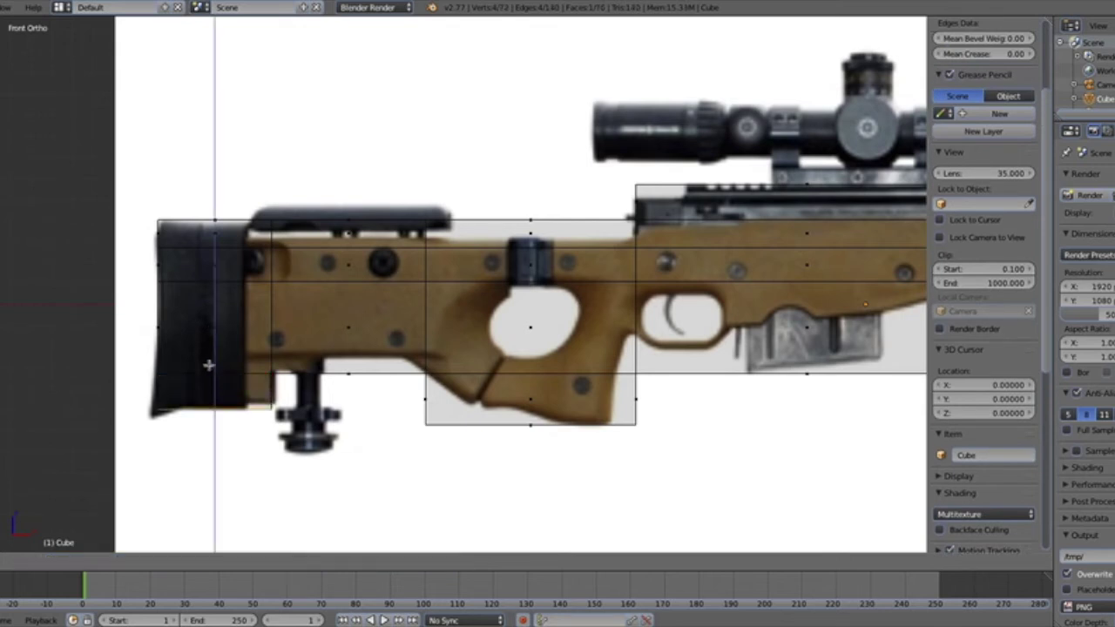
click(209, 364)
key(a)
Check the overall block-out in solid shading and return to wireframe
shift+middle_drag(522, 402, 292, 391)
scroll(292, 391, down, 1)
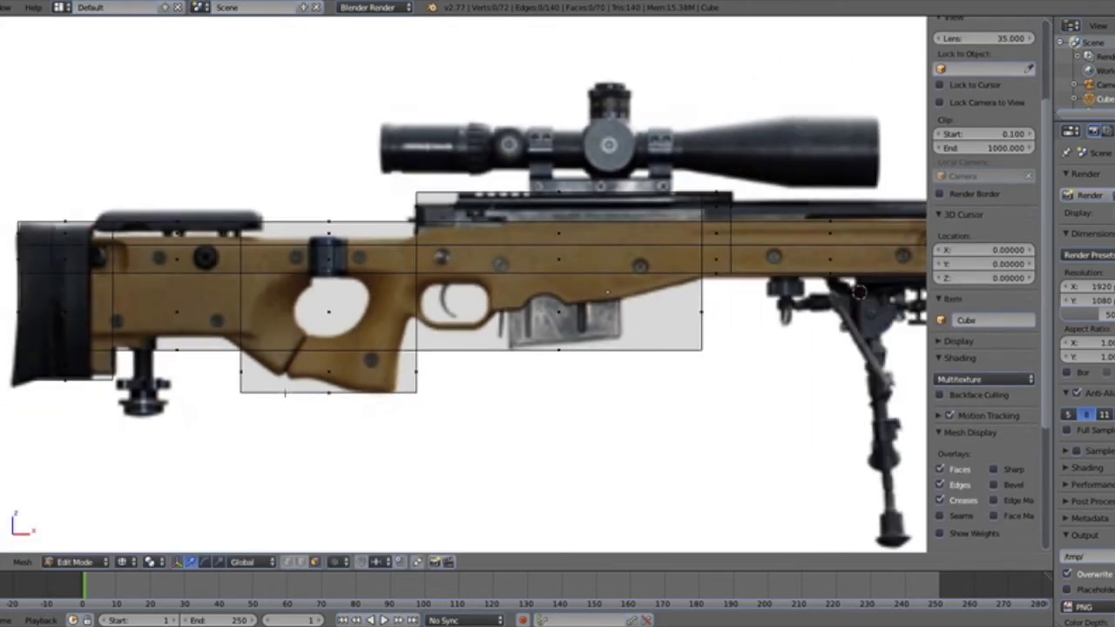
key(z)
scroll(292, 391, down, 1)
scroll(291, 391, down, 1)
key(z)
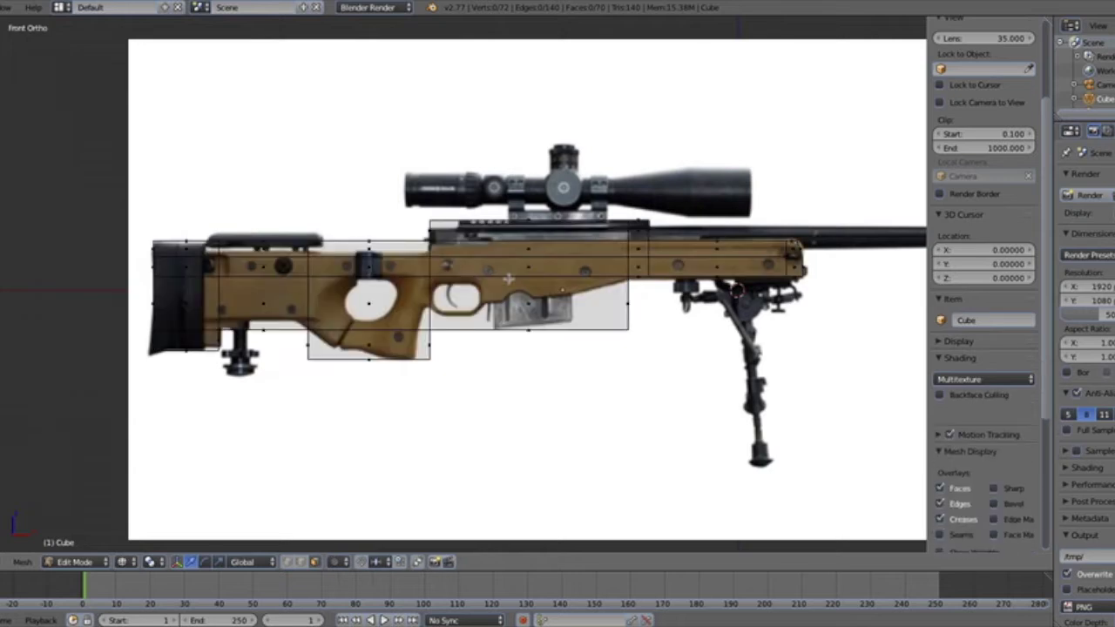
Add ten evenly spaced vertical loop cuts through the trigger and magazine section and clear the selection
scroll(508, 272, up, 3)
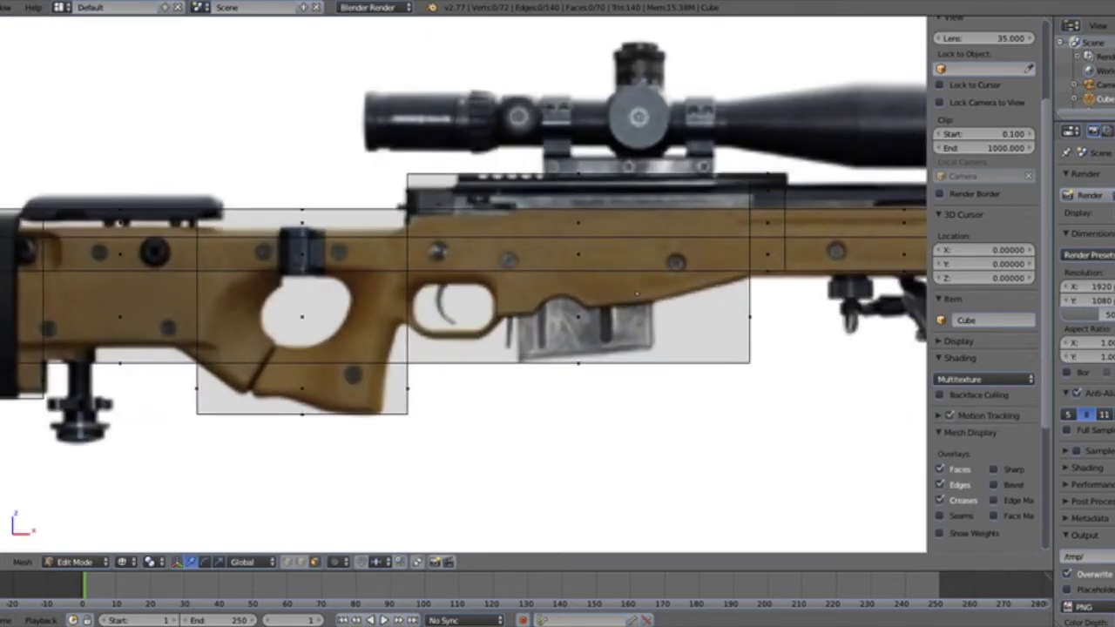
scroll(401, 396, up, 2)
shift+middle_drag(510, 354, 241, 332)
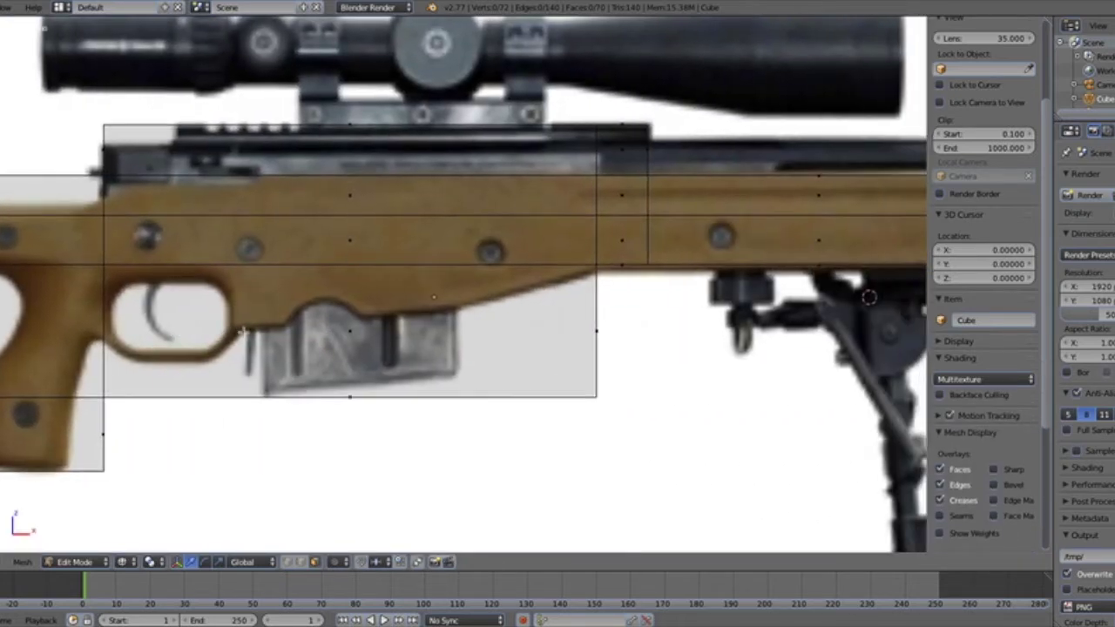
key(ctrl+r)
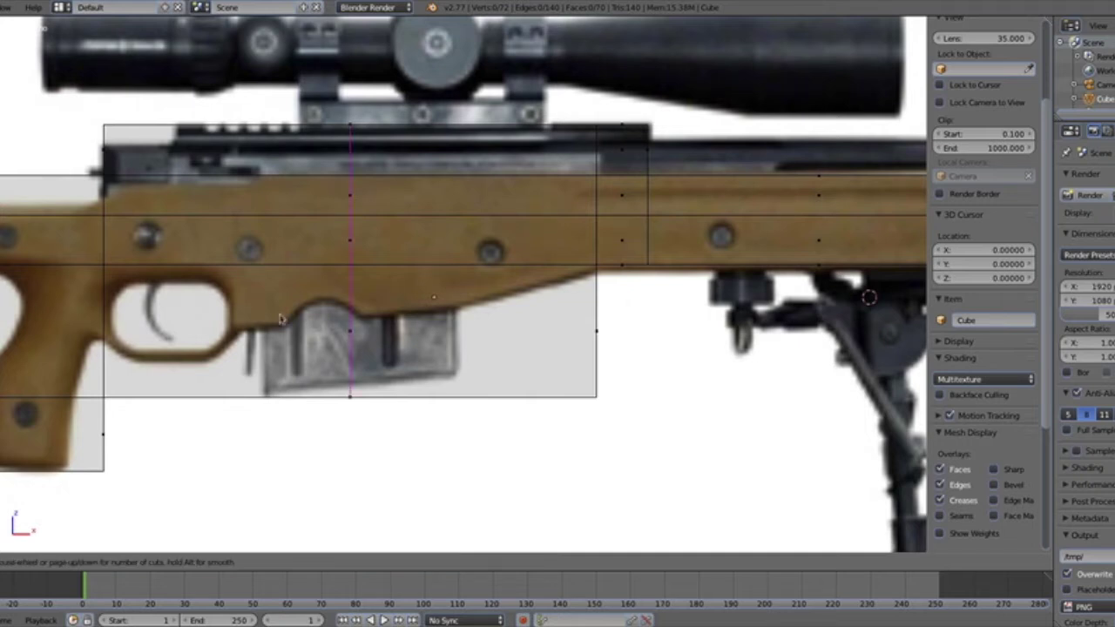
click(281, 319)
right_click(280, 318)
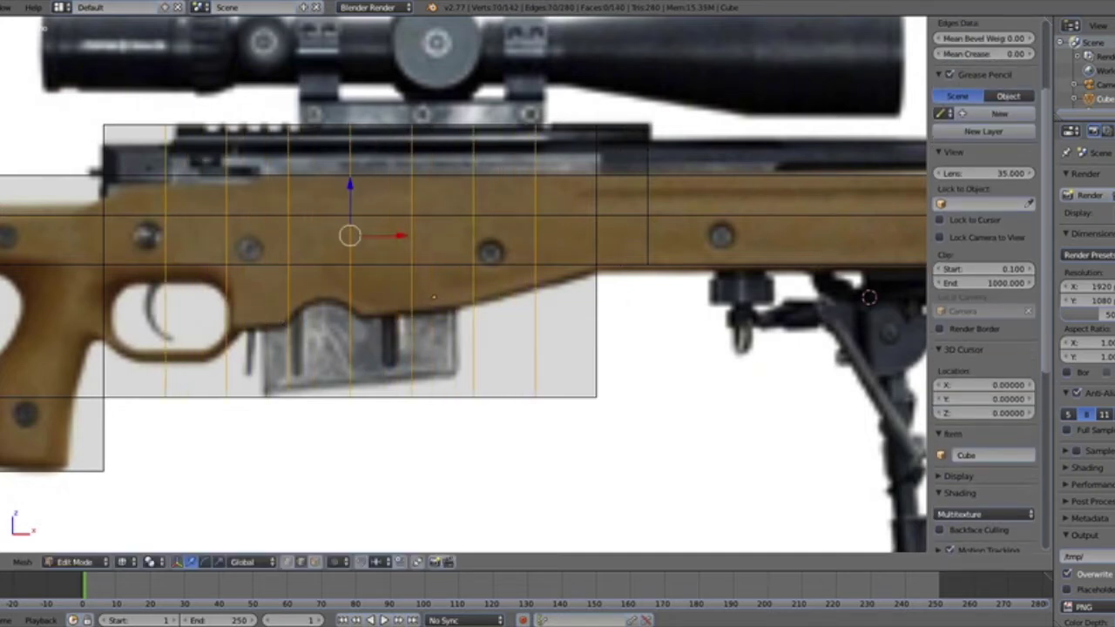
key(a)
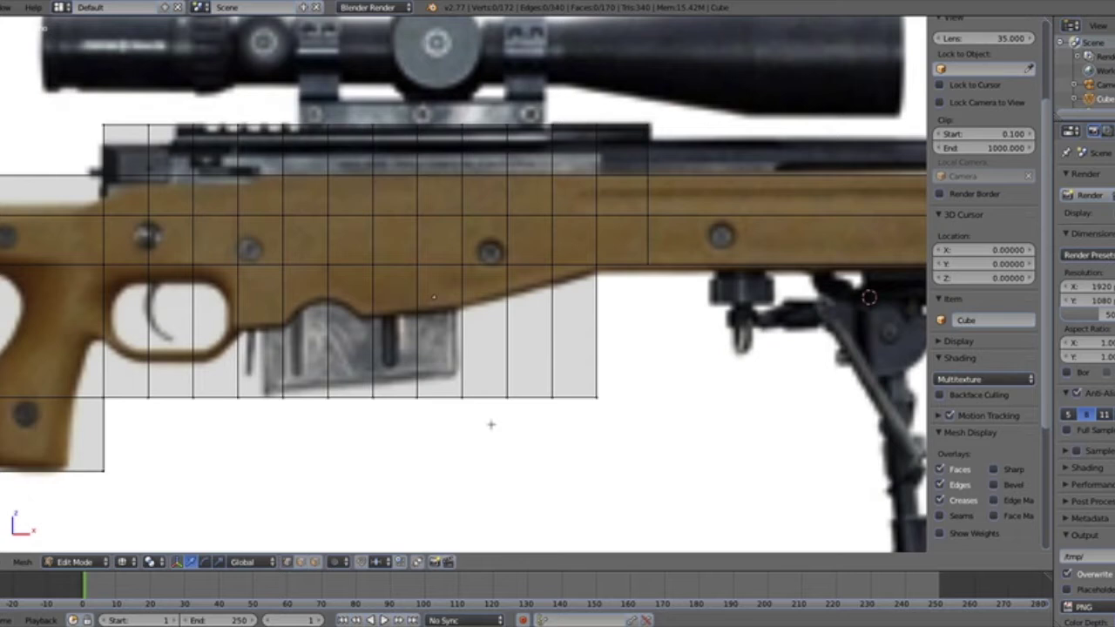
Raise the two foremost edges of the lower block vertically onto the sloping underside of the stock
right_click(599, 399)
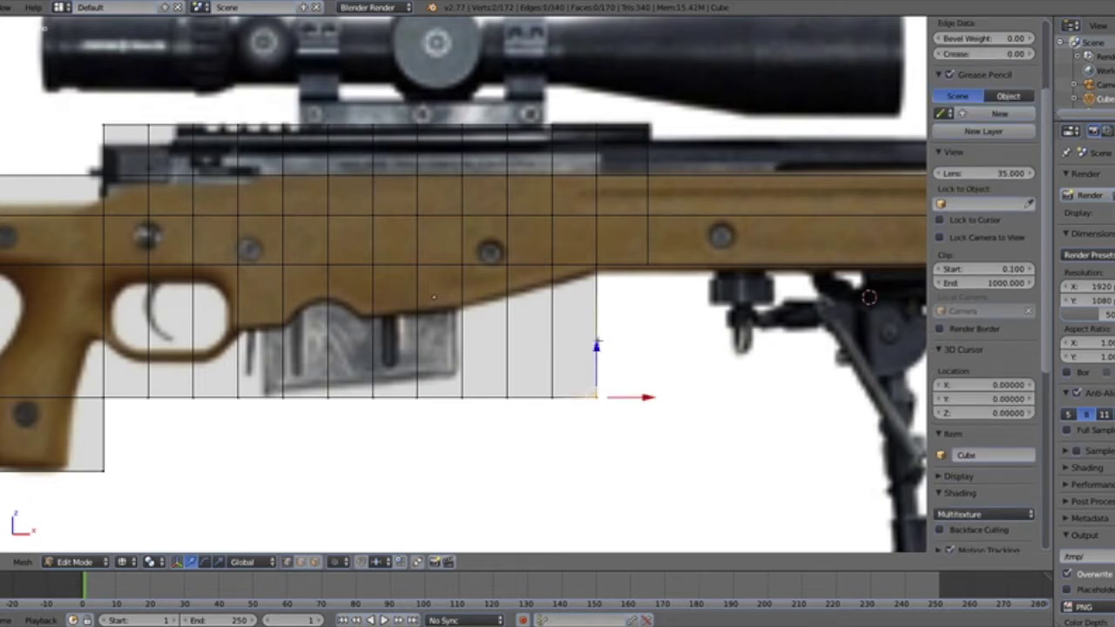
drag(598, 341, 591, 218)
key(a)
key(c)
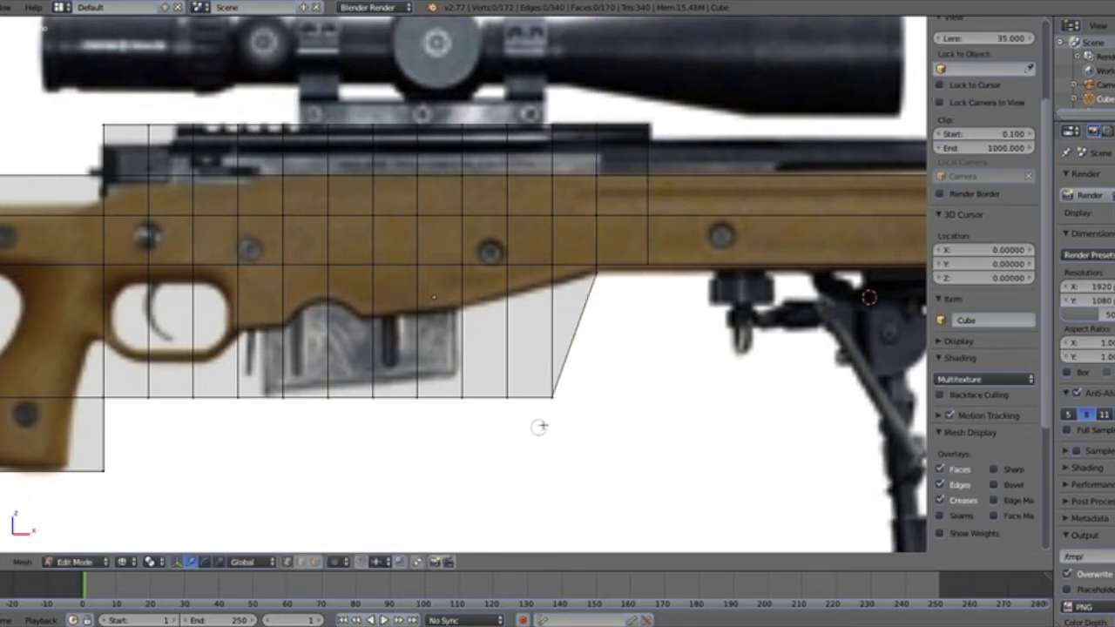
right_click(552, 397)
key(g)
key(z)
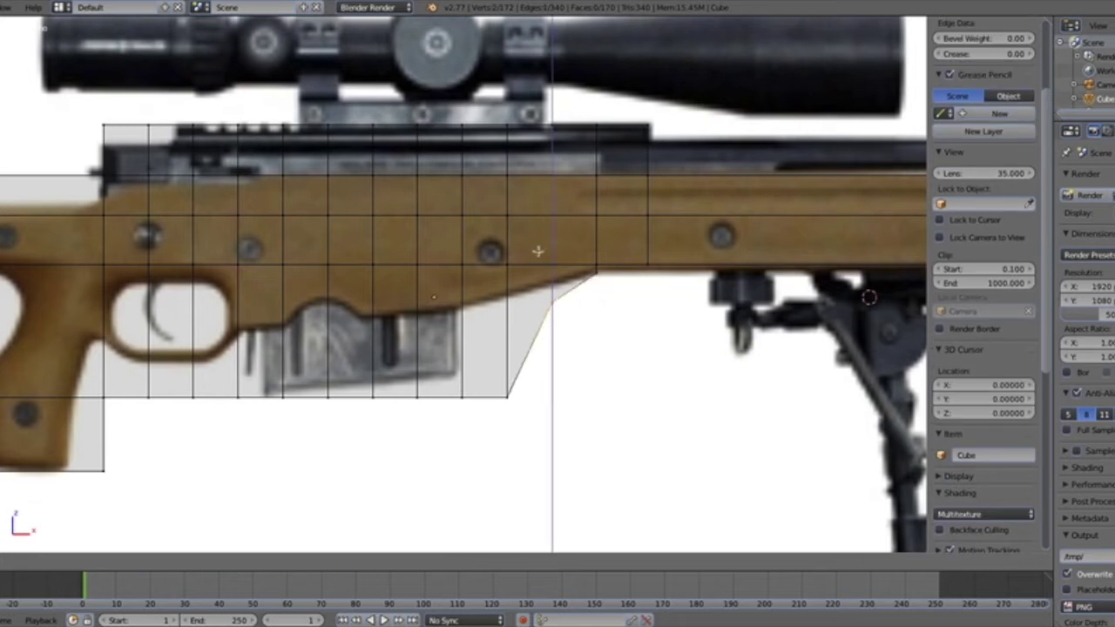
key(Return)
Raise the next two lower edges rearward onto the stock's sloping underside, up to the magazine's front, and clear the selection
right_click(507, 396)
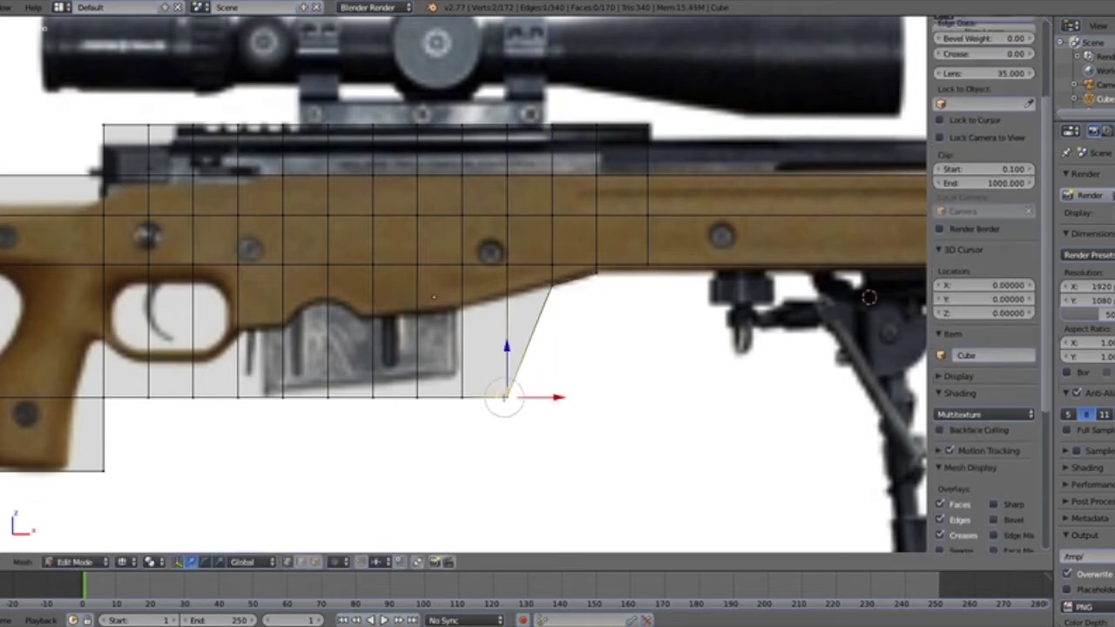
key(g)
key(z)
key(Return)
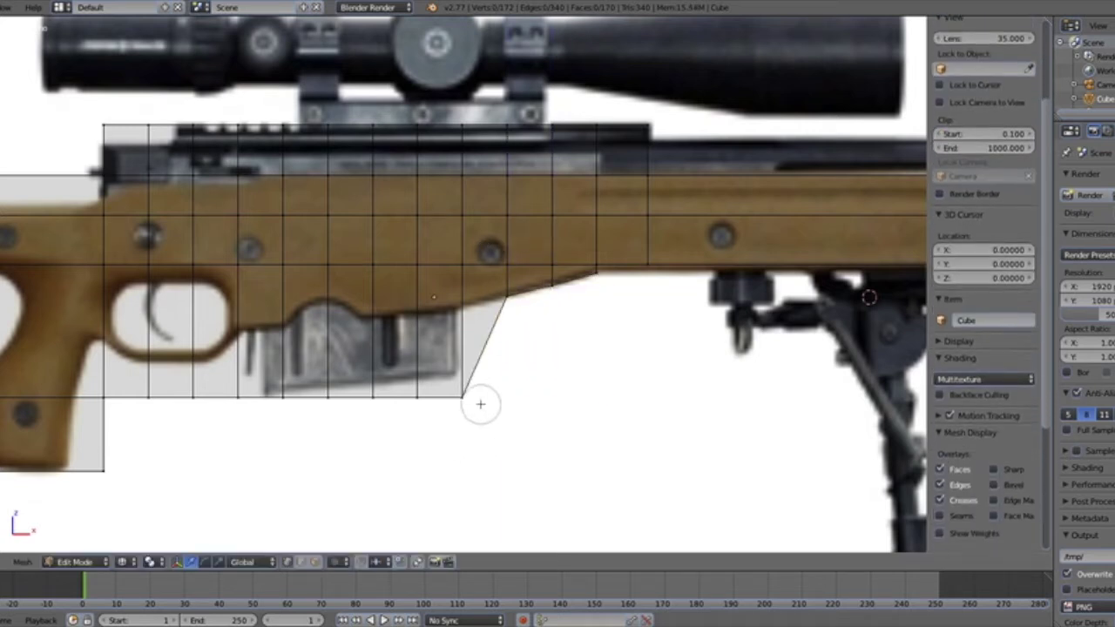
right_click(471, 396)
key(g)
key(z)
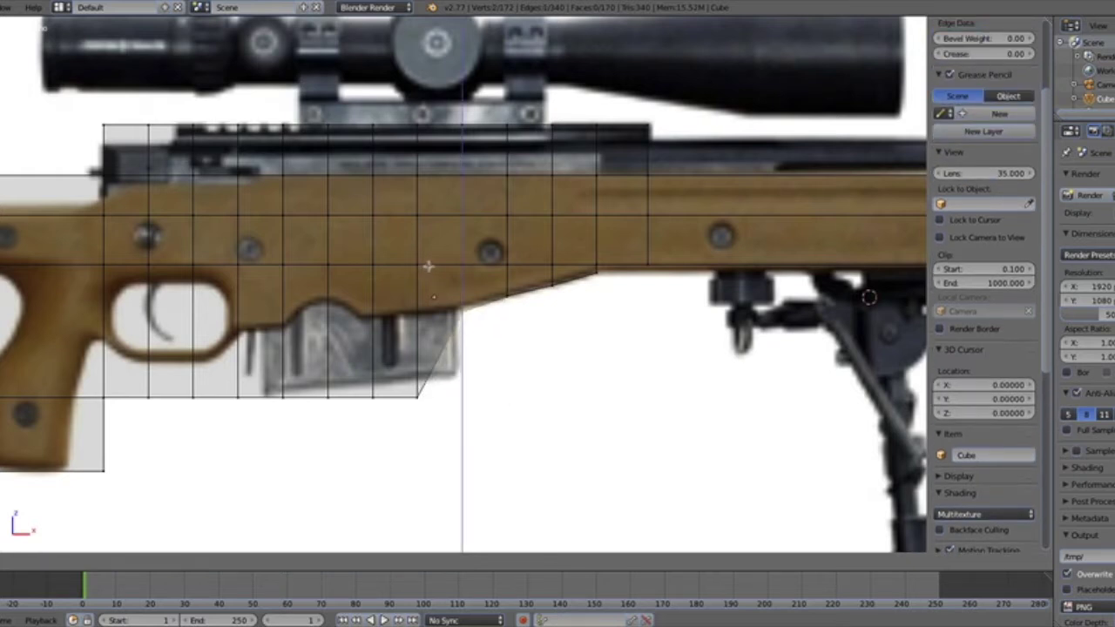
click(426, 262)
key(a)
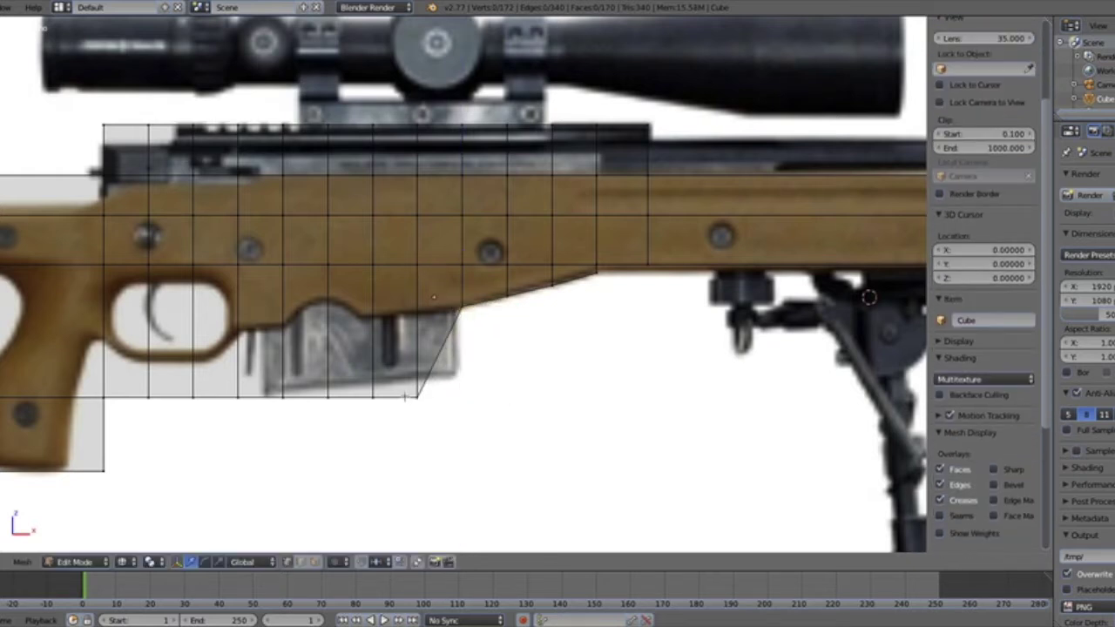
Move the foremost remaining bottom edge forward and up to the magazine's lower front corner, then deselect it
shift+middle_drag(405, 398, 451, 396)
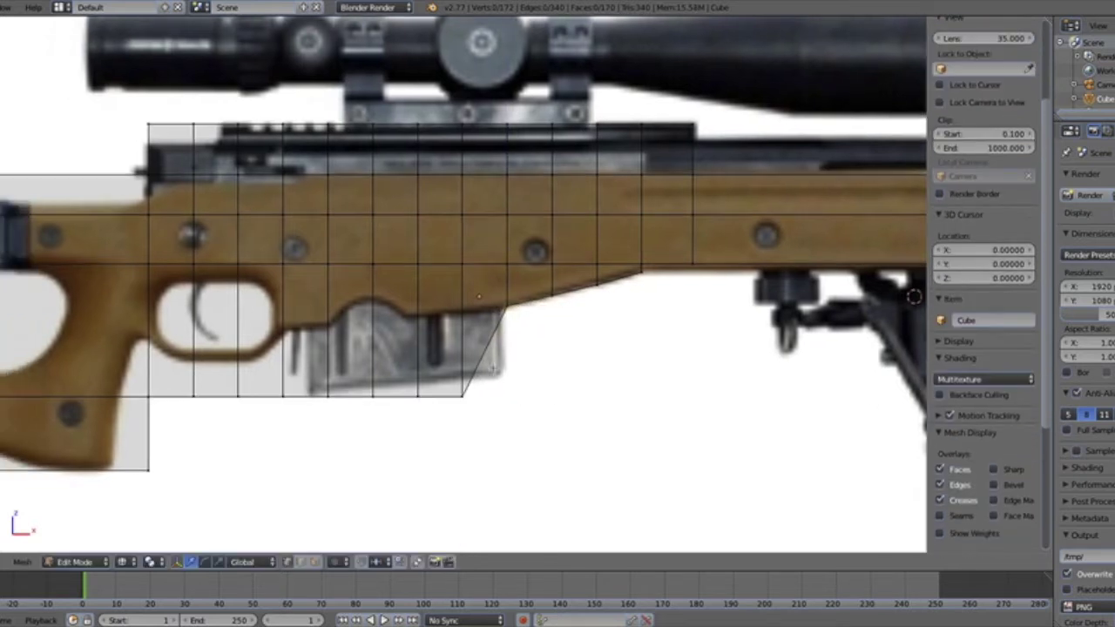
click(455, 399)
right_click(455, 399)
key(g)
key(x)
click(550, 378)
key(g)
key(z)
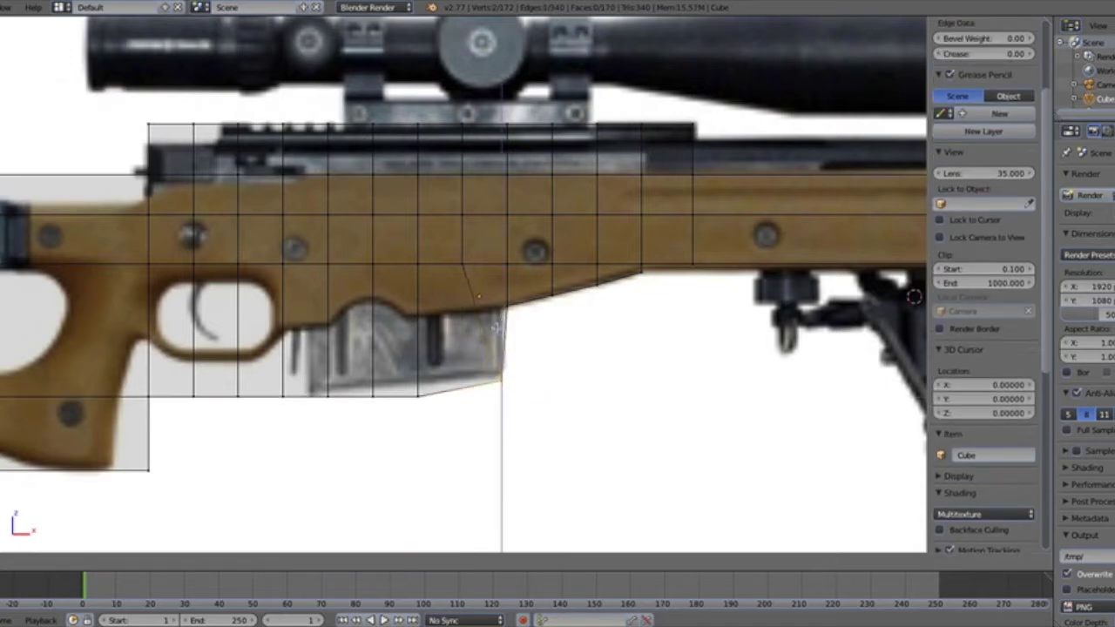
key(Return)
key(a)
Raise the bottom edge just behind the magazine's front corner onto the magazine's lower outline and deselect it
key(c)
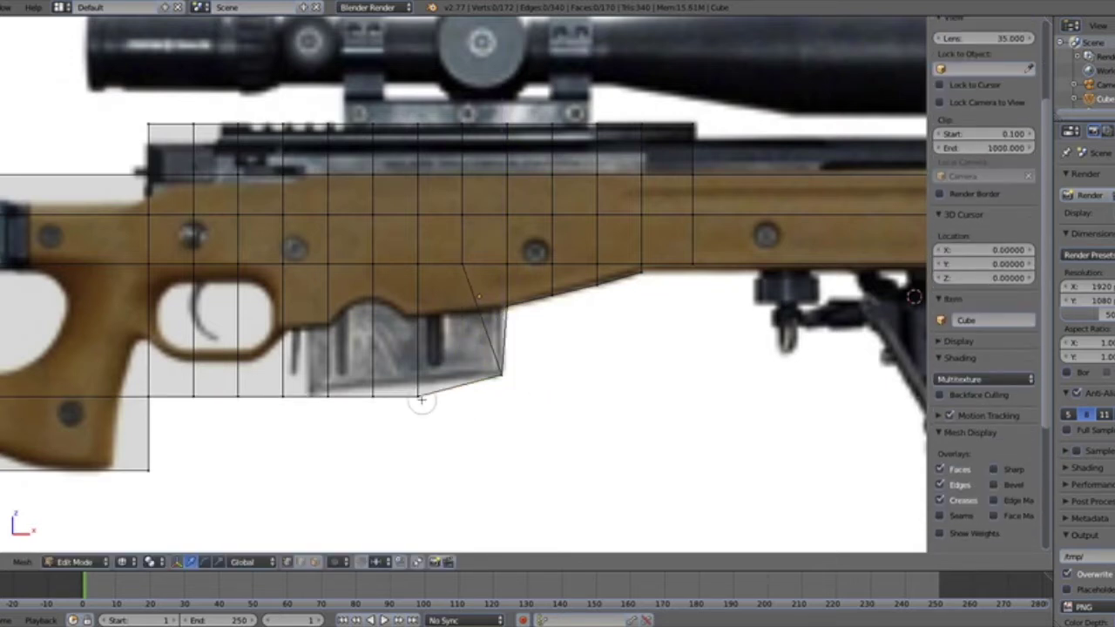
click(421, 398)
right_click(421, 398)
key(g)
key(z)
click(421, 341)
key(a)
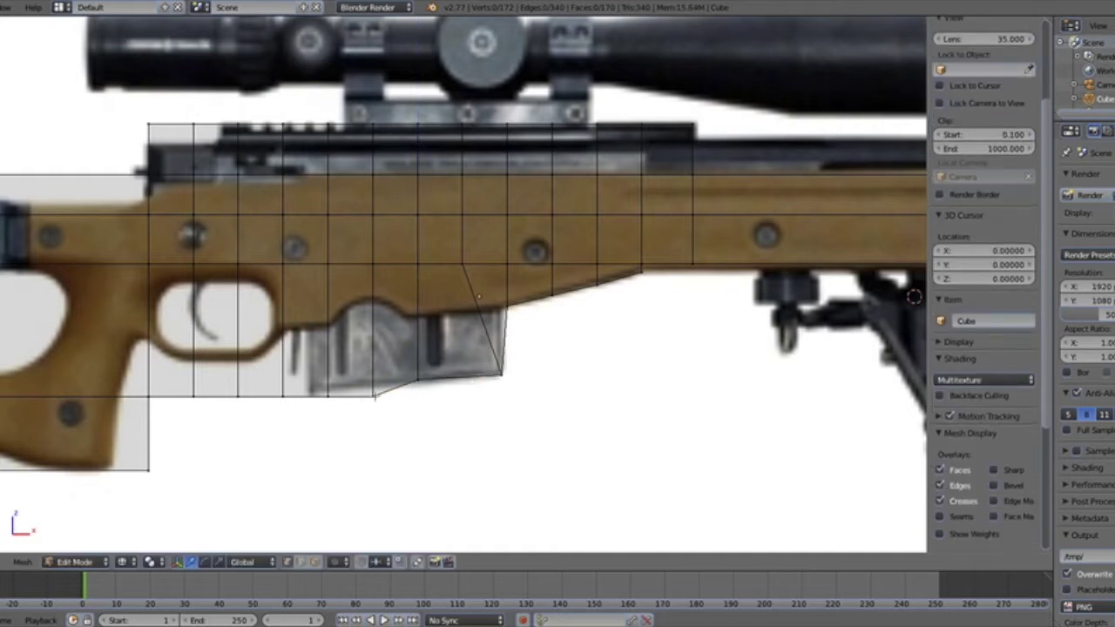
Raise the bottom edge under the middle of the magazine onto its lower outline and clear the selection
key(c)
click(375, 396)
right_click(375, 396)
click(378, 356)
key(g)
key(z)
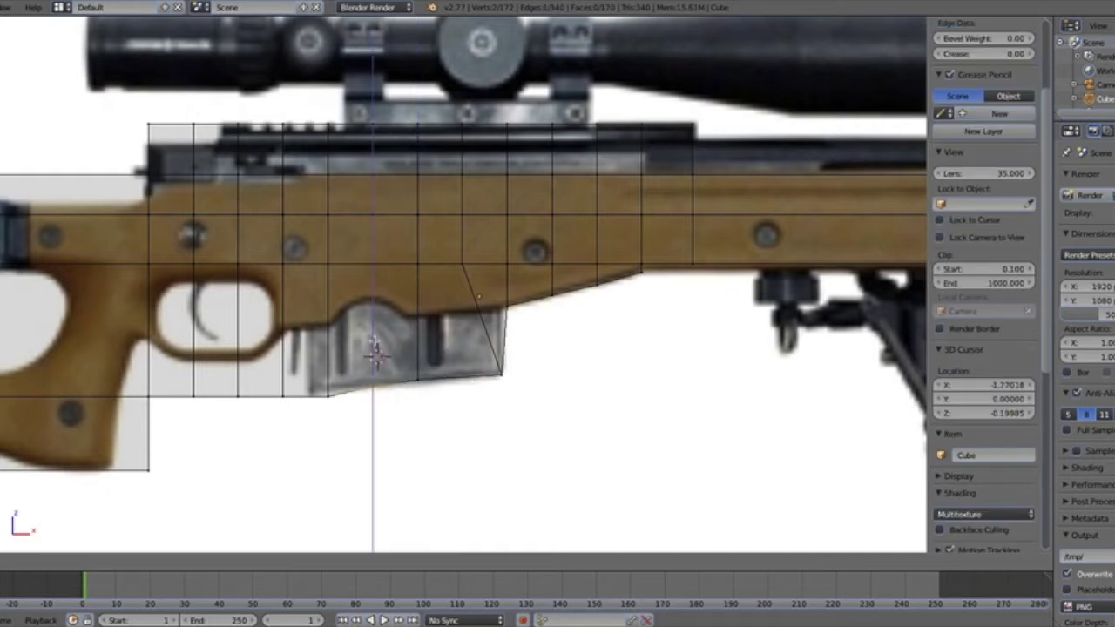
click(375, 341)
key(a)
Raise the bottom edge near the magazine's rear slightly to follow its lower outline, then deselect it
right_click(418, 380)
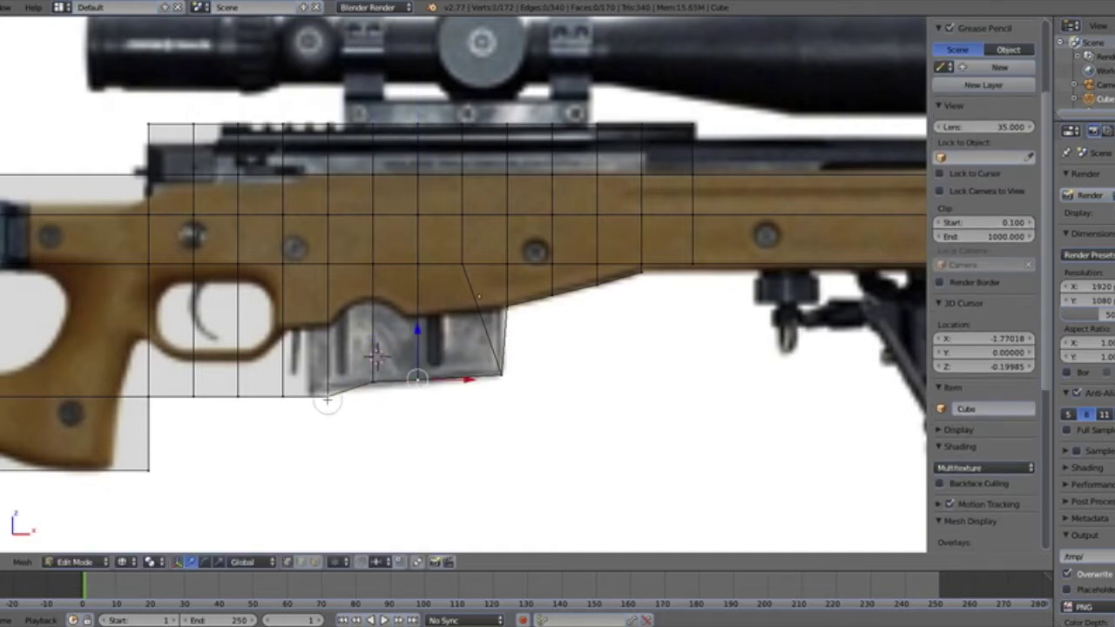
shift+right_click(328, 398)
key(g)
key(z)
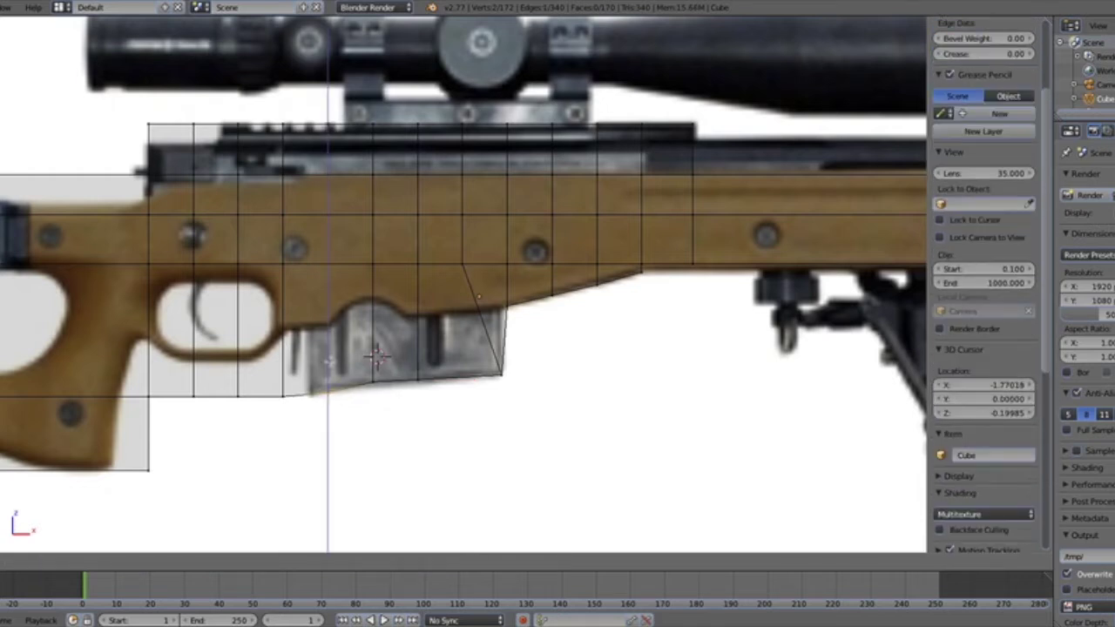
click(329, 361)
key(a)
Move the bottom edge behind the magazine forward and slightly up to the magazine's lower rear corner
key(c)
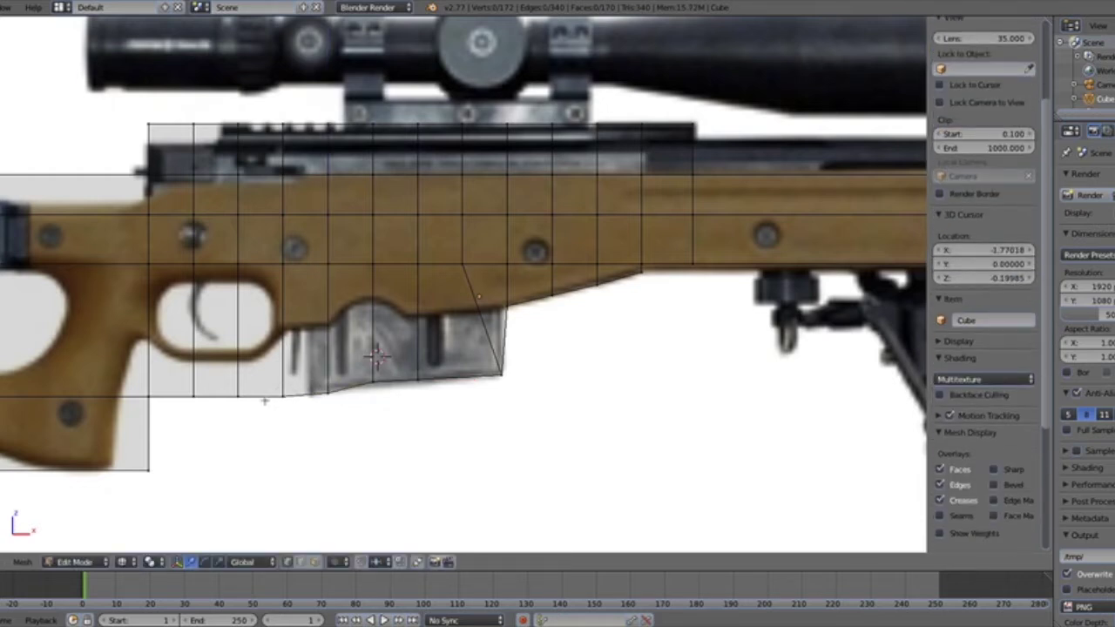
scroll(465, 283, up, 2)
scroll(984, 262, up, 4)
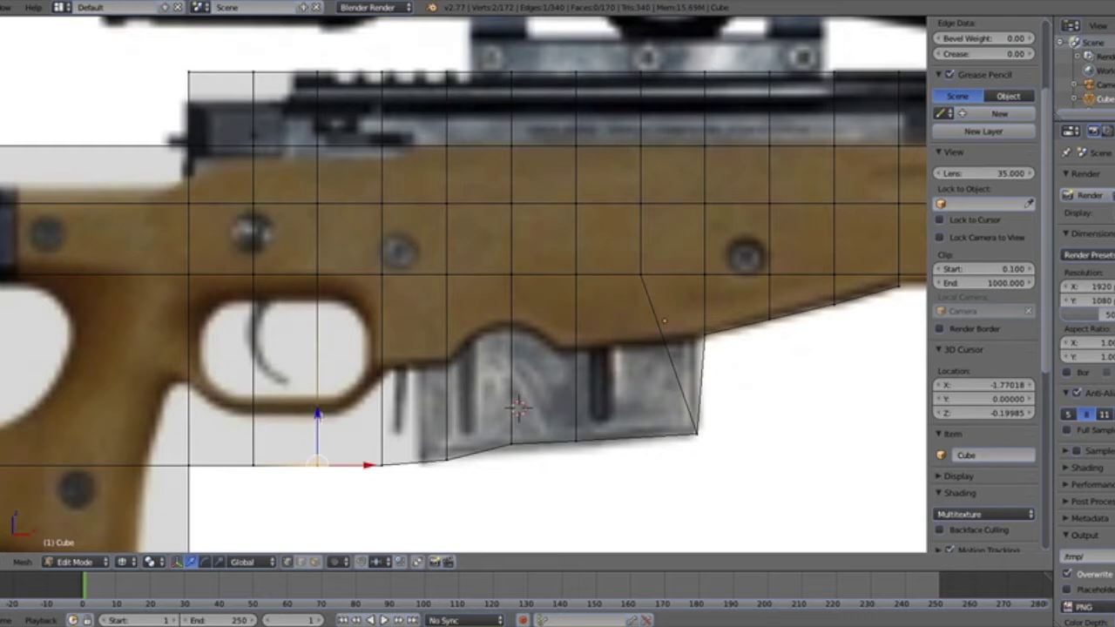
right_click(384, 474)
key(a)
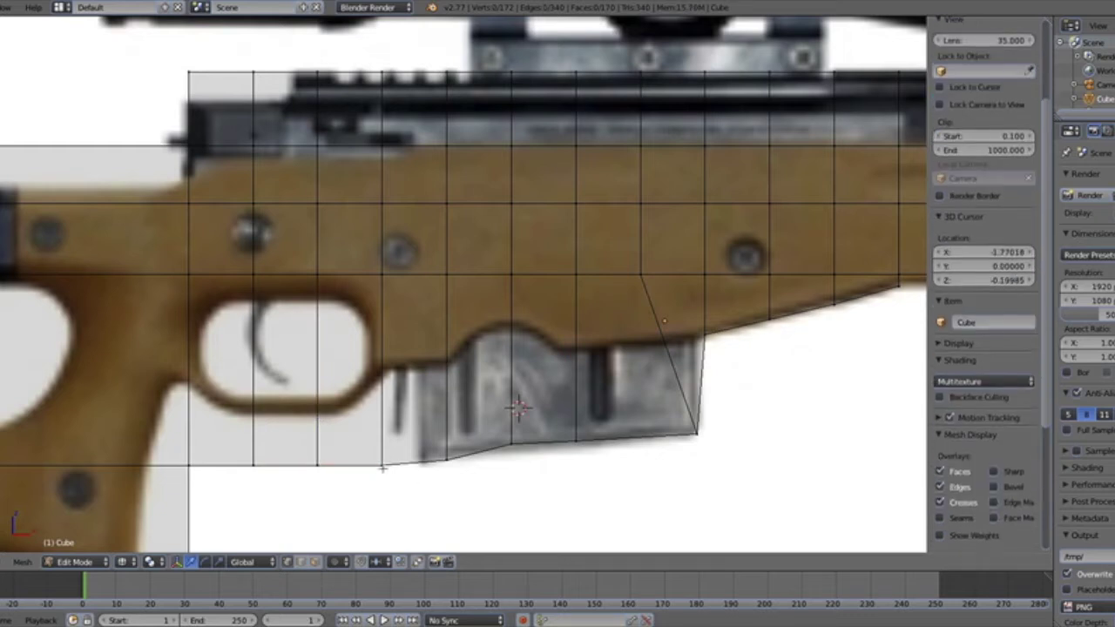
key(c)
click(383, 471)
right_click(384, 471)
key(g)
key(x)
click(422, 433)
drag(418, 427, 419, 423)
drag(444, 460, 448, 460)
Raise the bottom edge below the front of the trigger guard to the guard's underside and deselect it
right_click(318, 465)
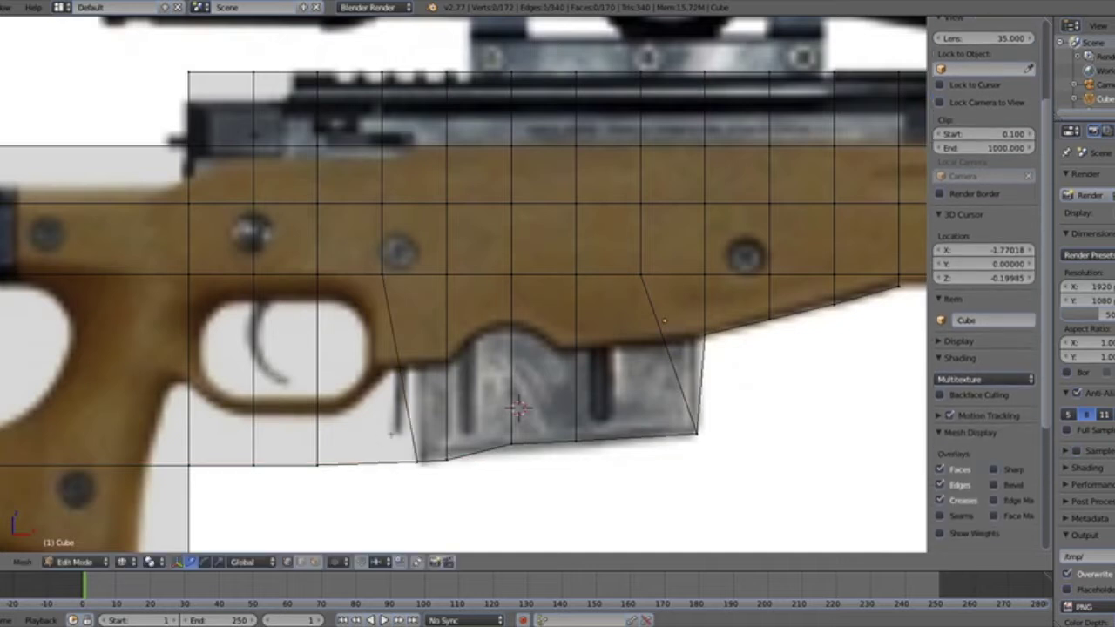
shift+right_click(317, 465)
key(g)
key(z)
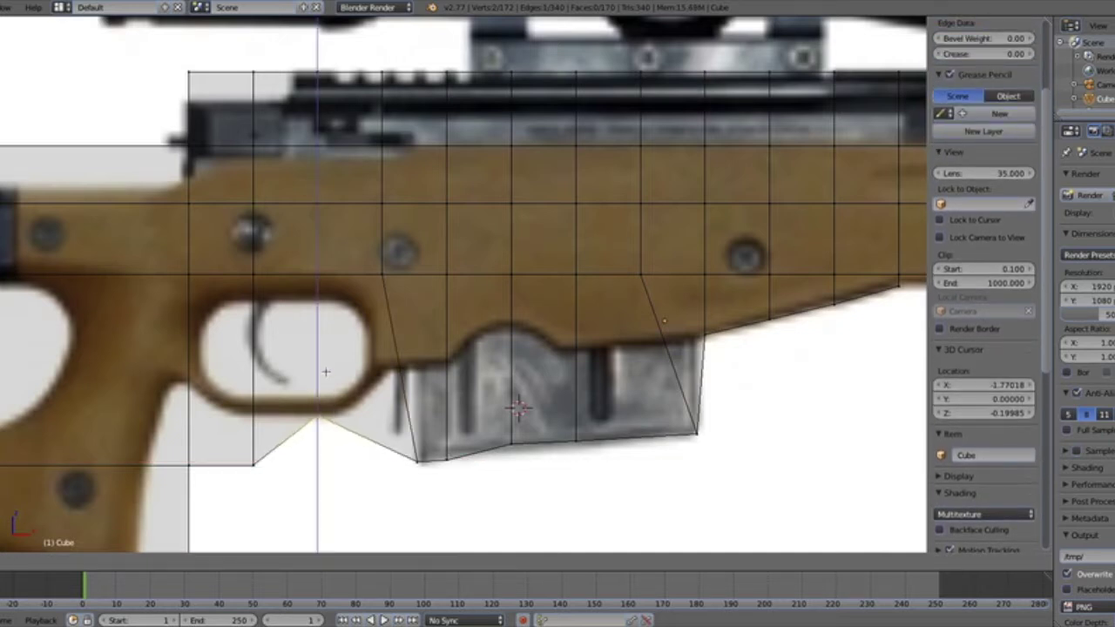
click(328, 370)
key(a)
Raise the bottom edge below the rear of the trigger guard to the guard's underside and deselect it
right_click(263, 418)
shift+right_click(263, 418)
key(g)
key(z)
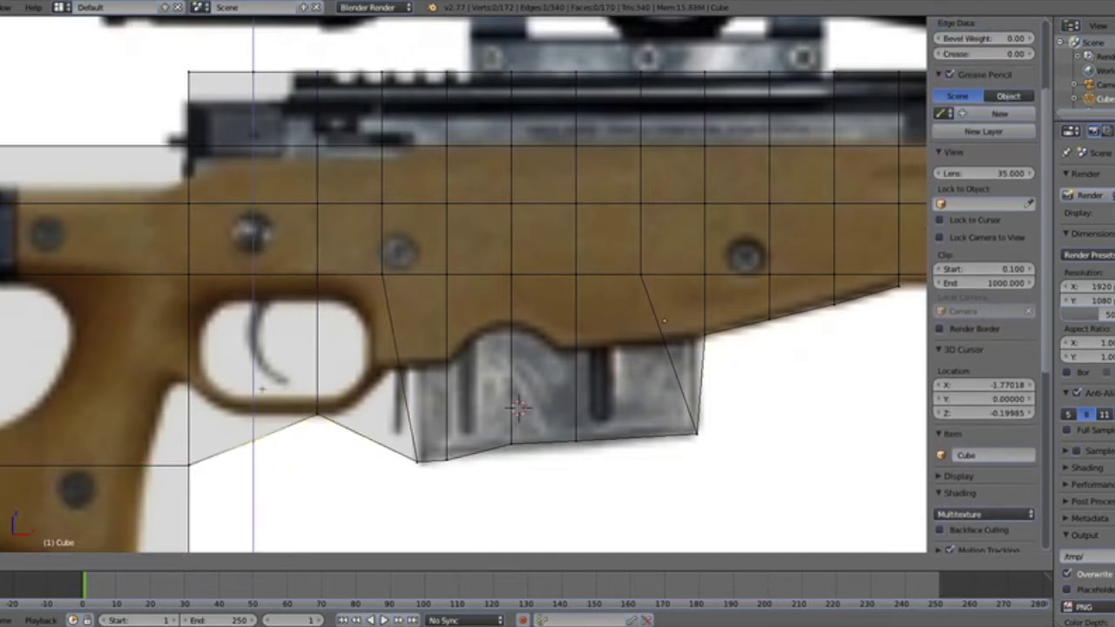
click(265, 366)
key(a)
Move the corner edge between grip and trigger guard up to where the guard's rear meets the grip, then deselect it
shift+middle_drag(226, 461, 326, 436)
key(c)
click(296, 444)
right_click(296, 443)
key(g)
key(z)
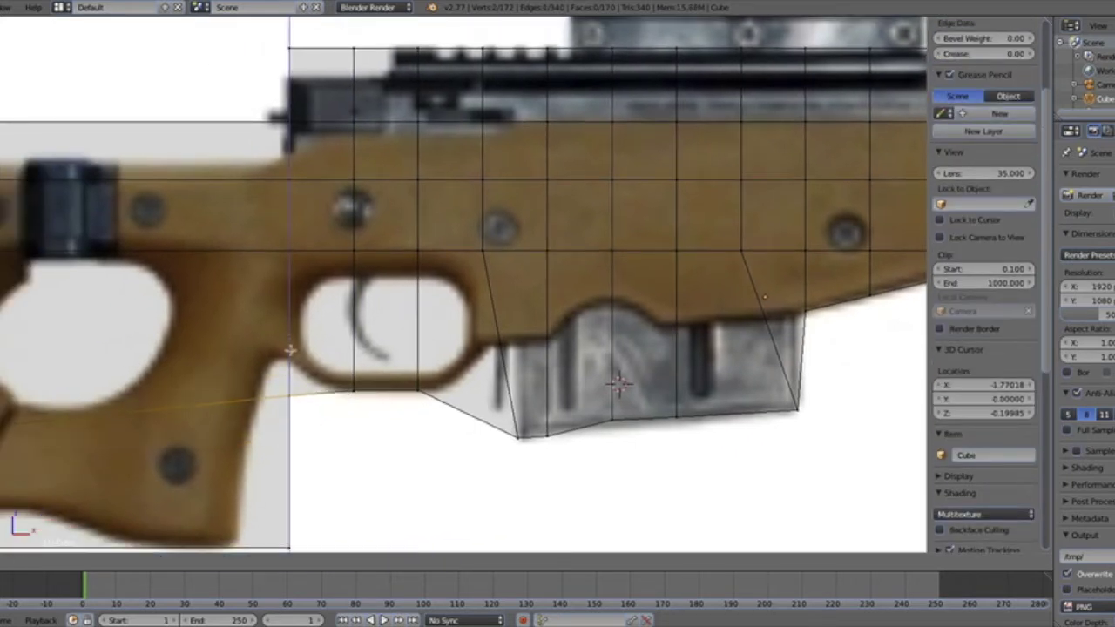
click(307, 346)
key(g)
key(x)
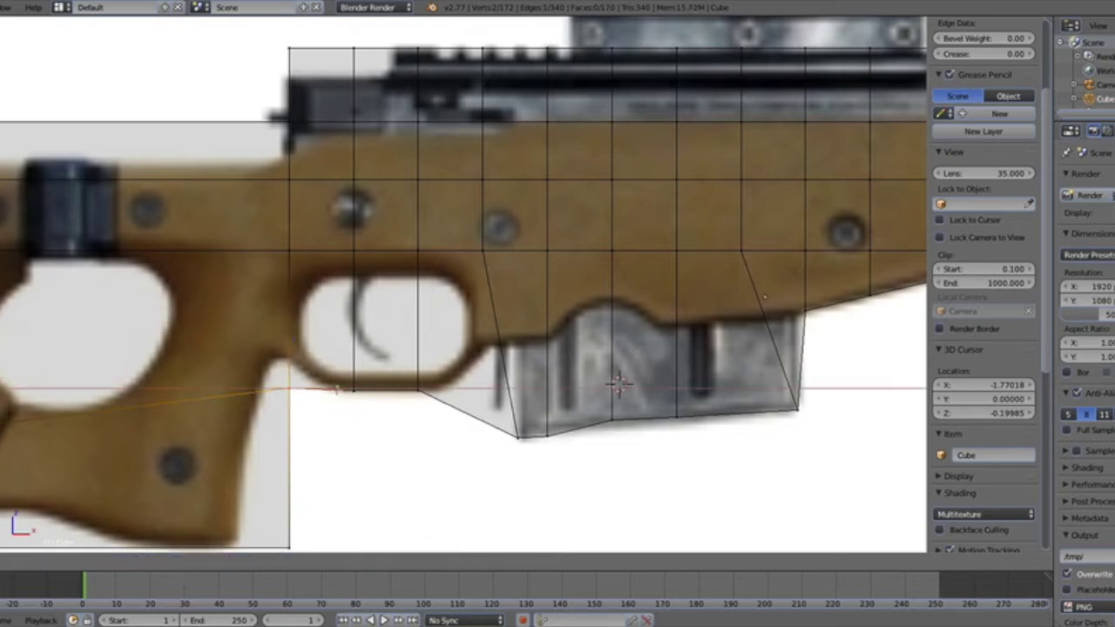
click(310, 385)
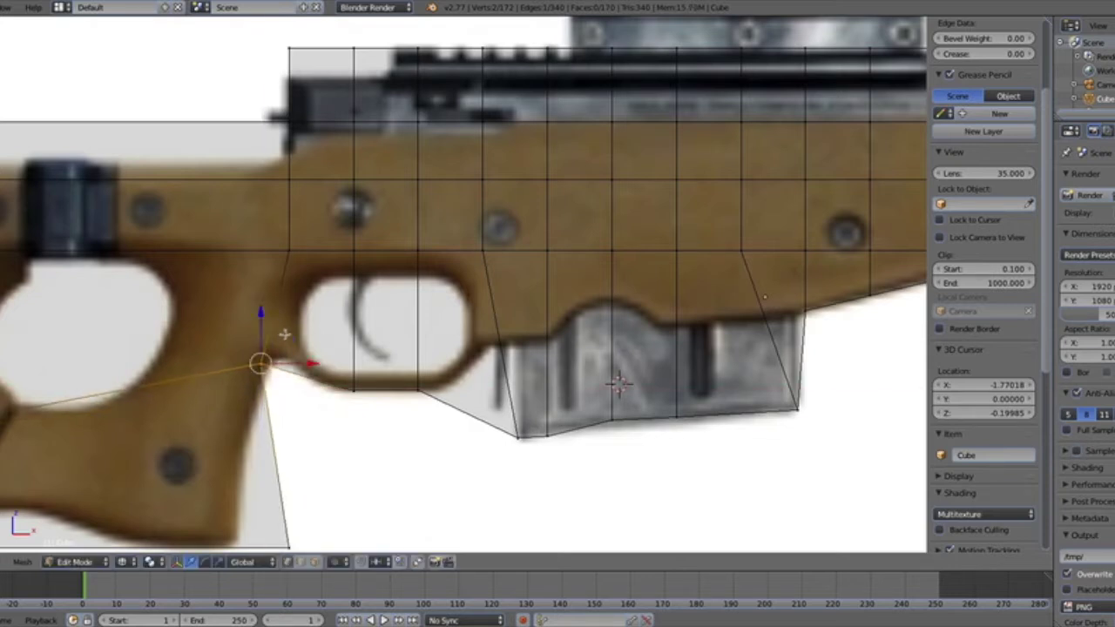
drag(316, 366, 349, 362)
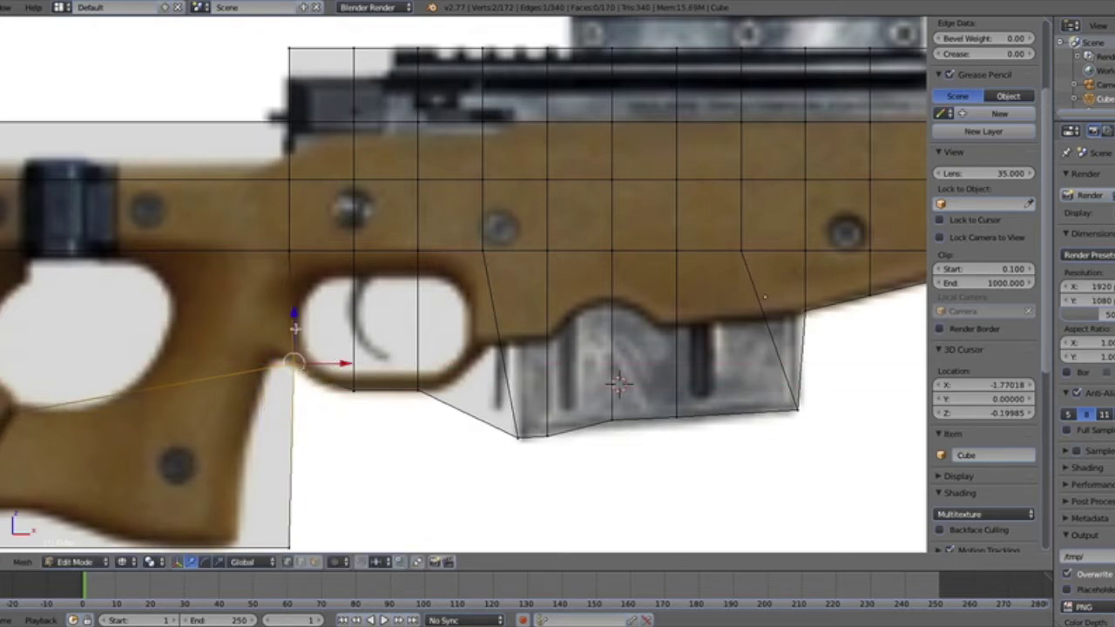
key(a)
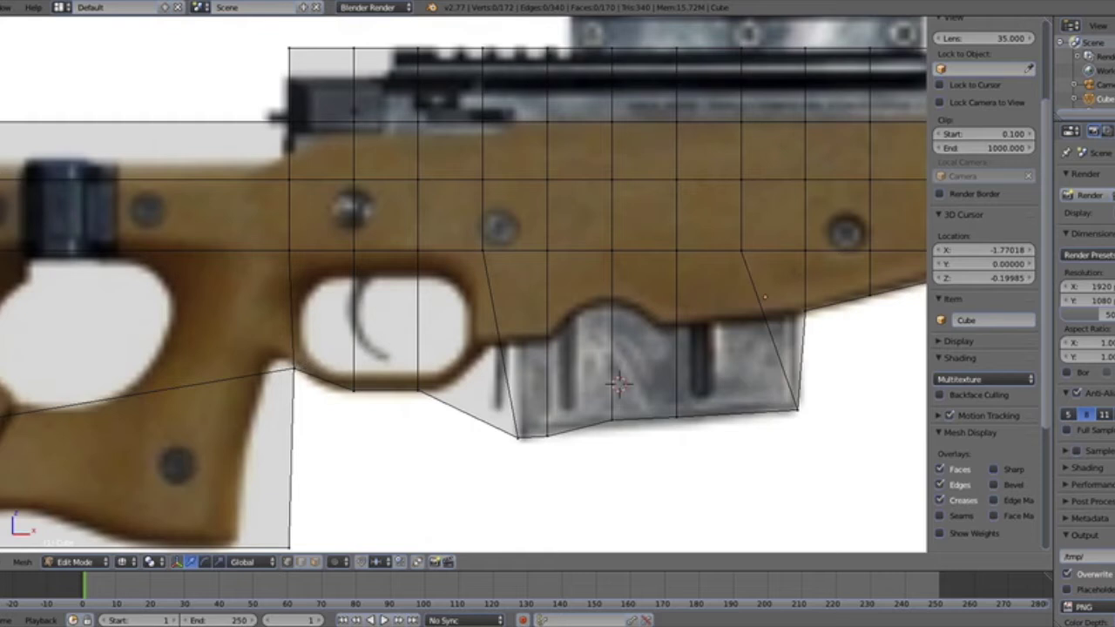
Add a horizontal loop cut through the grip section below the trigger guard and clear the selection
key(ctrl+r)
click(286, 456)
click(288, 456)
key(a)
Move the new cut's front edge back and up onto the grip's front contour just below the trigger guard
key(c)
click(297, 461)
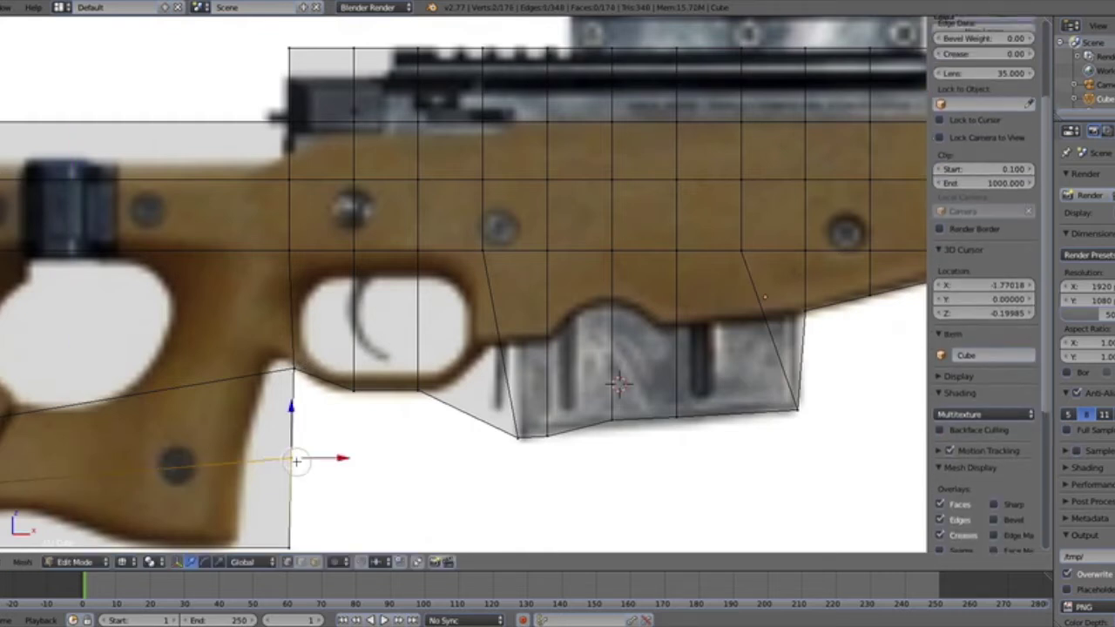
right_click(297, 462)
drag(334, 458, 285, 460)
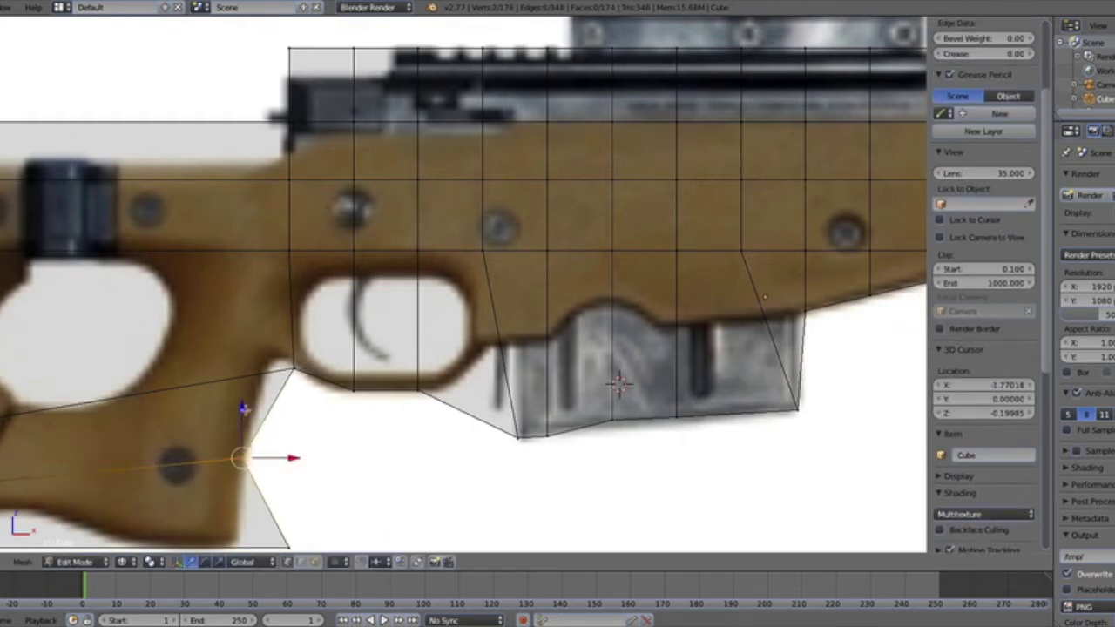
drag(245, 410, 267, 345)
drag(280, 394, 297, 389)
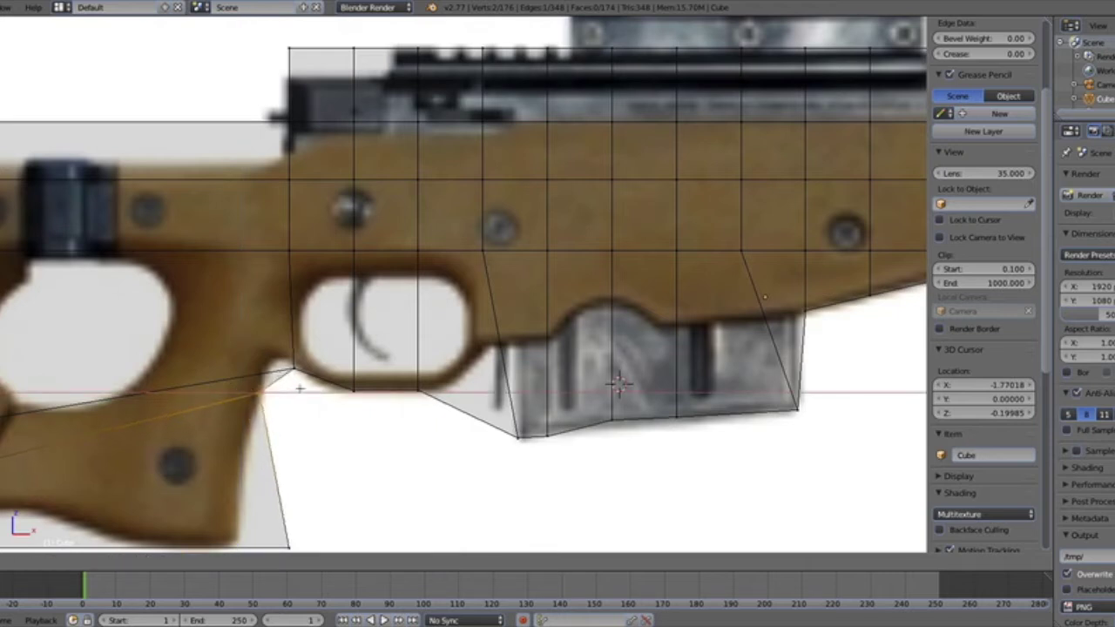
Move the grip's lower front edge back along X to the reference grip's bottom corner and deselect it
scroll(299, 389, down, 3)
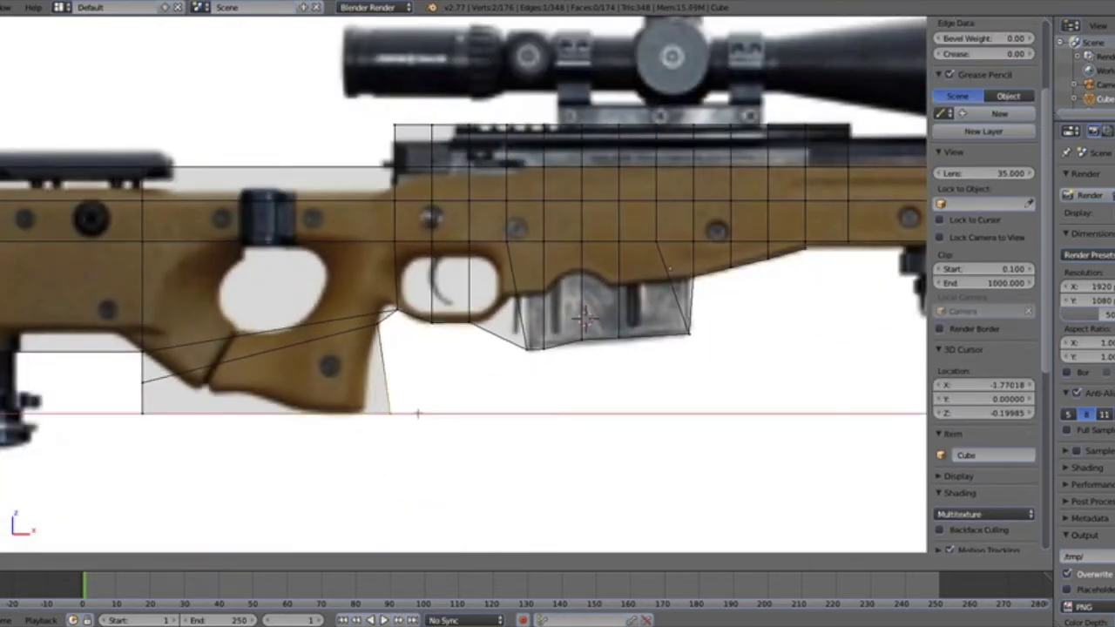
drag(418, 414, 391, 413)
drag(361, 369, 359, 366)
key(a)
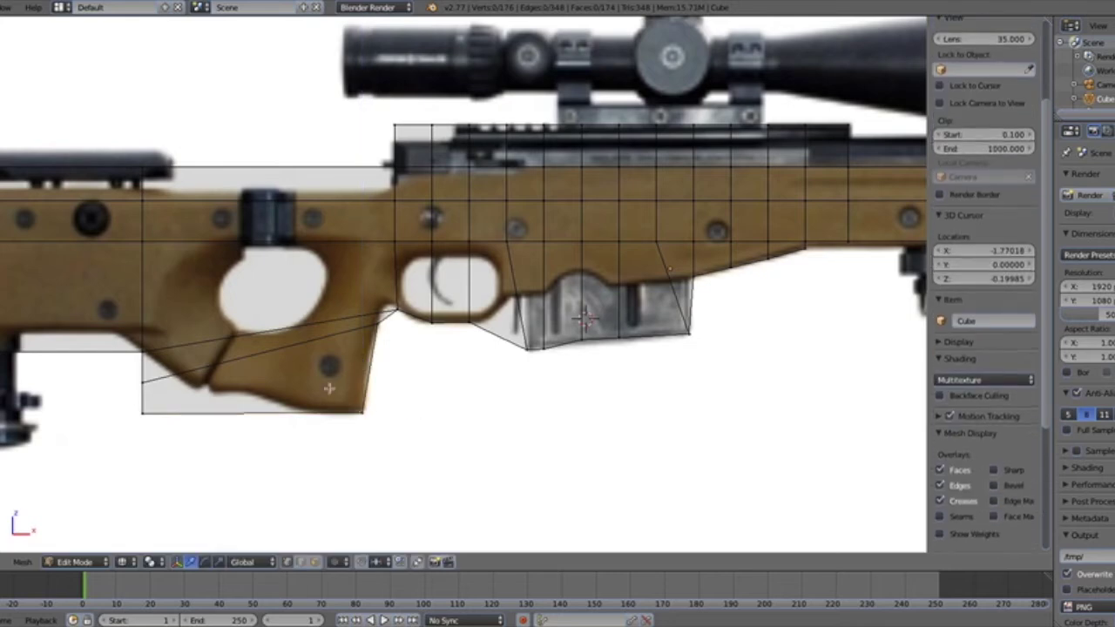
Inspect the reshaped stock in solid shading, return to wireframe and focus on the grip
scroll(329, 388, down, 2)
key(z)
scroll(428, 386, down, 2)
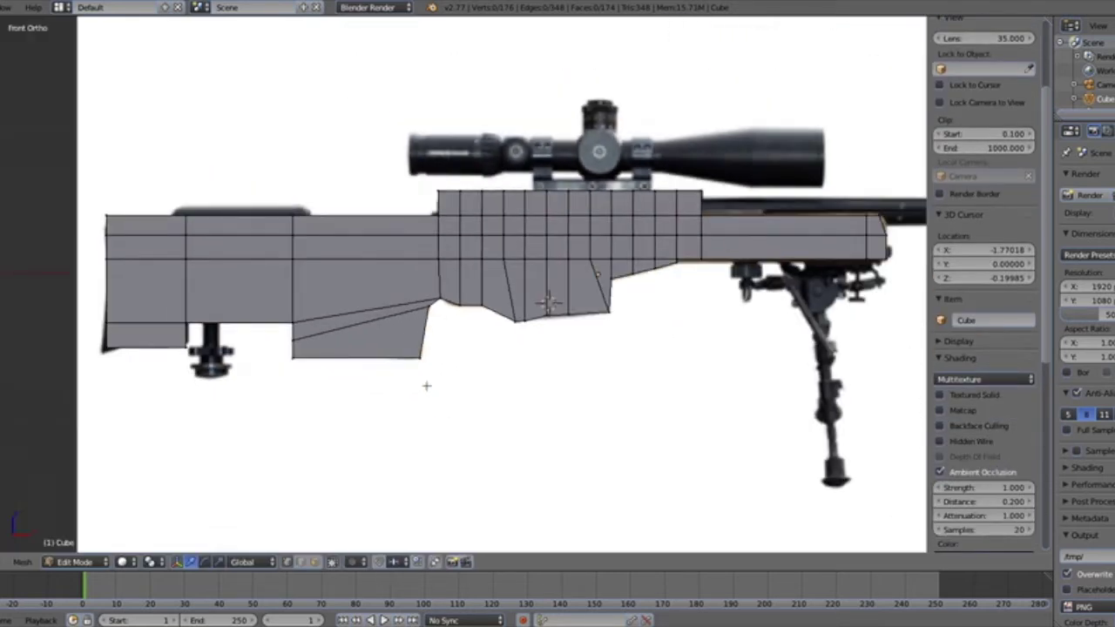
key(z)
scroll(427, 386, up, 2)
scroll(495, 375, up, 3)
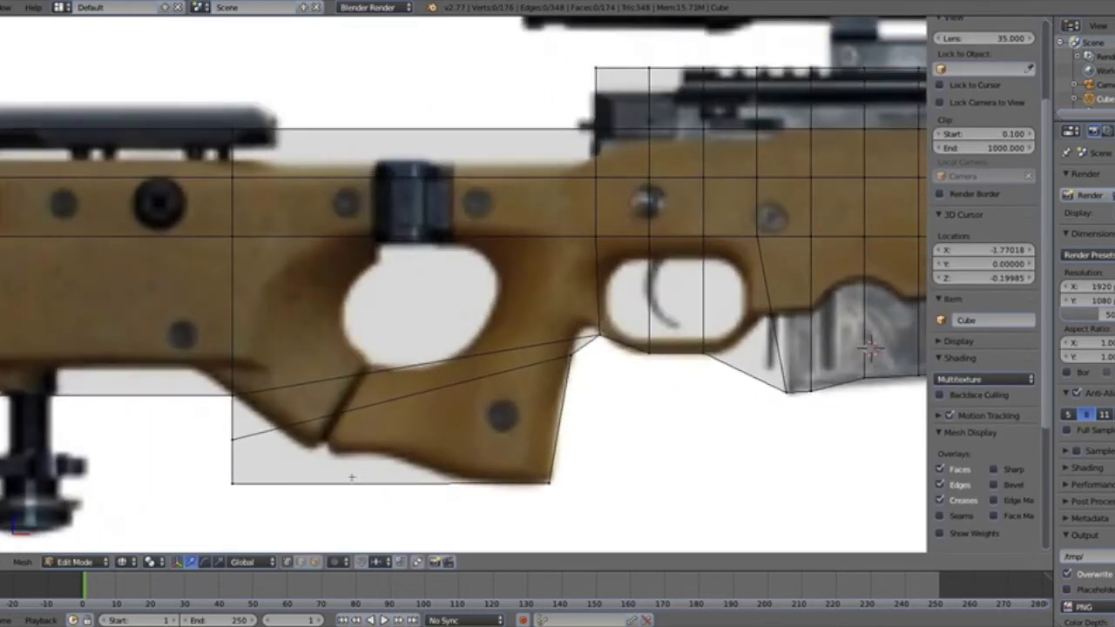
Add a centred vertical loop cut through the thumbhole and grip section and clear the selection
key(ctrl+r)
click(367, 450)
right_click(367, 450)
key(a)
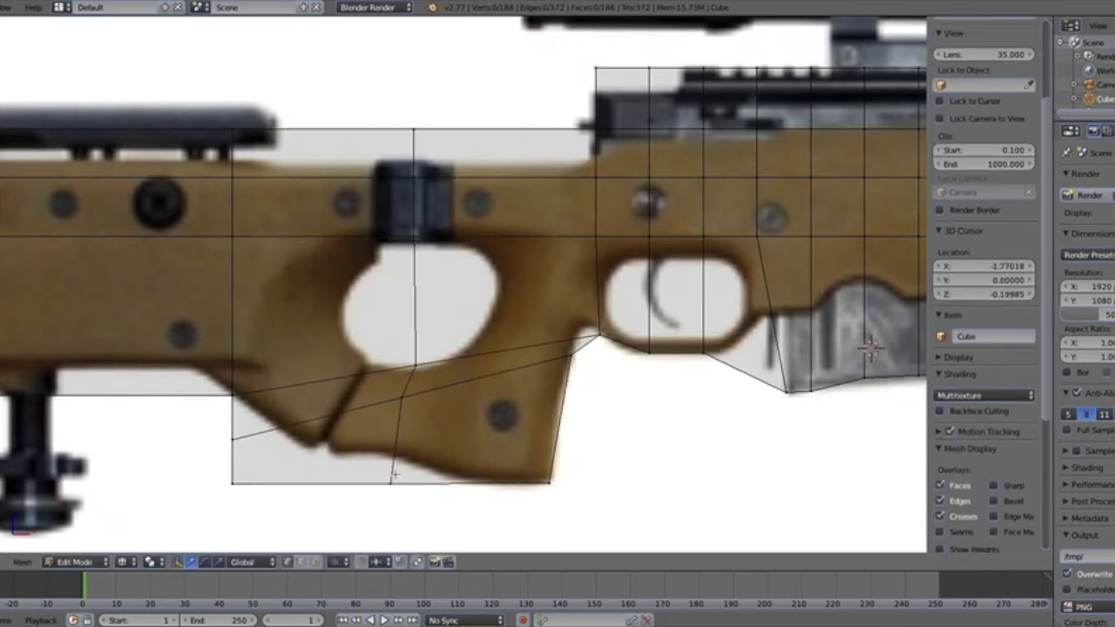
Raise the bottom edge of the thumbhole loop cut slightly toward the grip's underside, then deselect it
key(c)
click(394, 473)
key(g)
key(z)
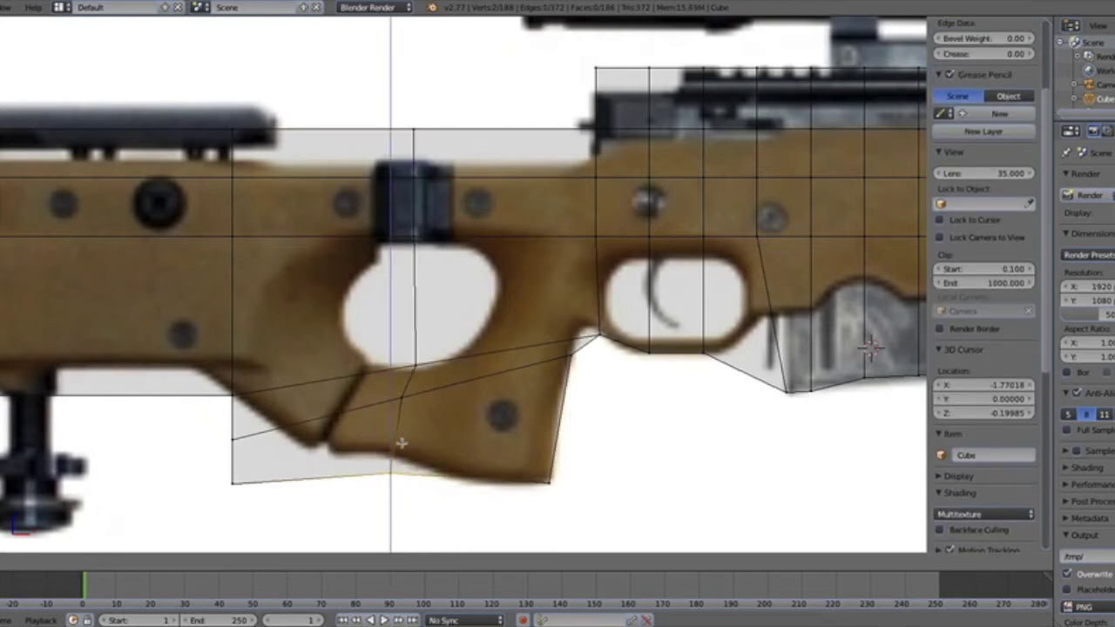
click(402, 443)
key(a)
Add a centred vertical loop cut through the grip, between the thumbhole loop and the trigger guard
key(ctrl+r)
click(492, 396)
click(492, 396)
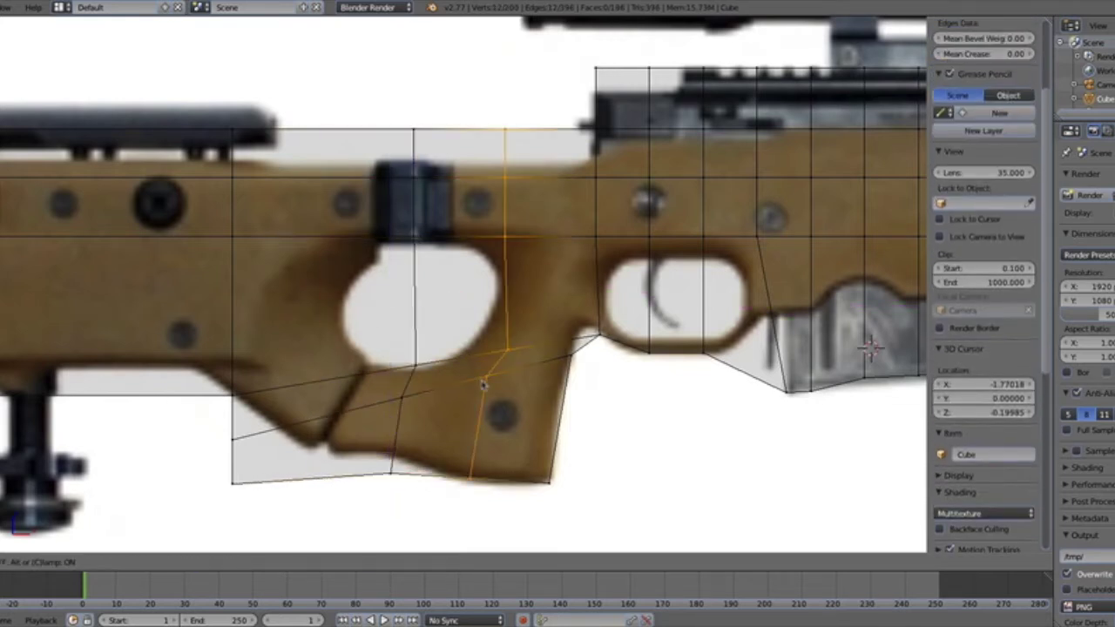
Raise the bottom edge of the thumbhole loop along Z to the reference grip's underside and deselect it
click(387, 470)
right_click(389, 444)
key(g)
key(z)
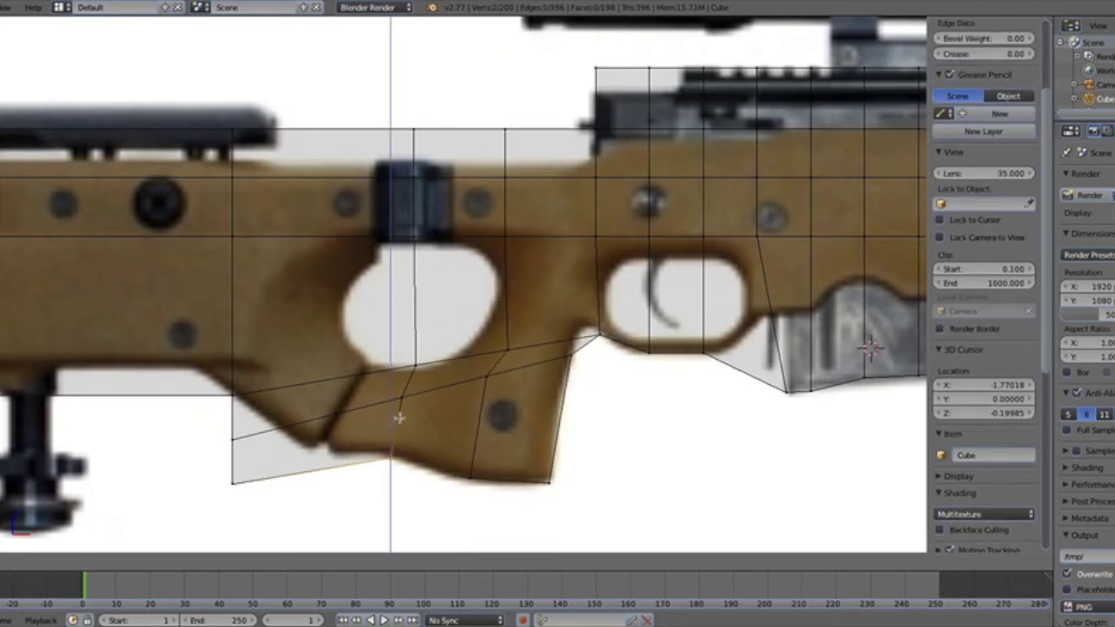
click(402, 414)
key(a)
Move the lowest rear corner edge behind the grip forward along X and up along Z to the reference outline, then deselect it
key(b)
drag(214, 504, 246, 456)
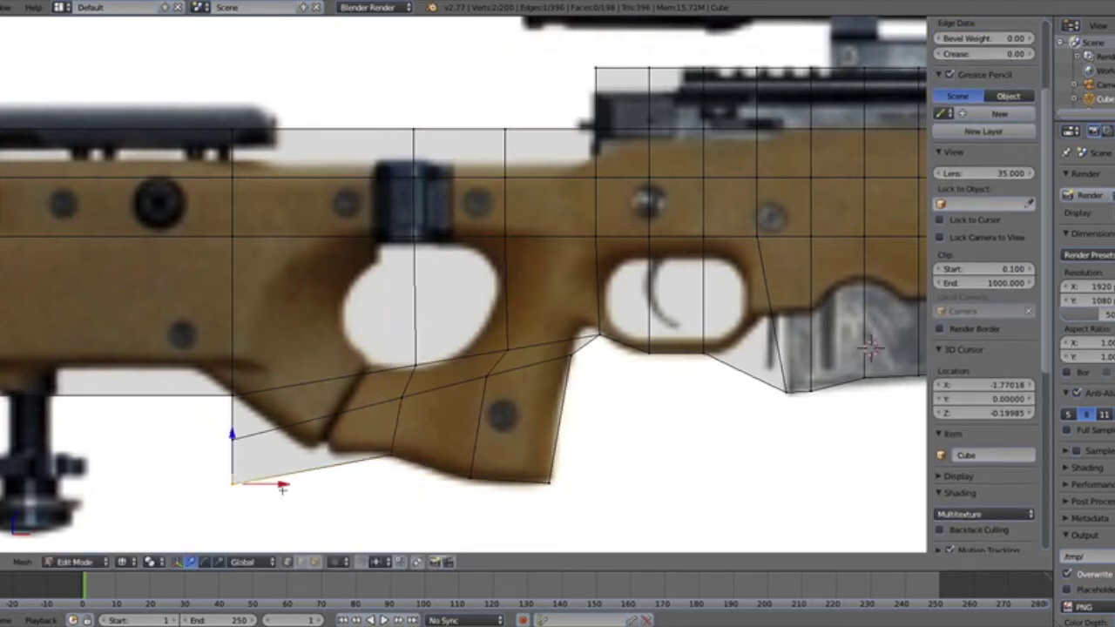
drag(285, 487, 342, 487)
click(281, 441)
key(g)
key(z)
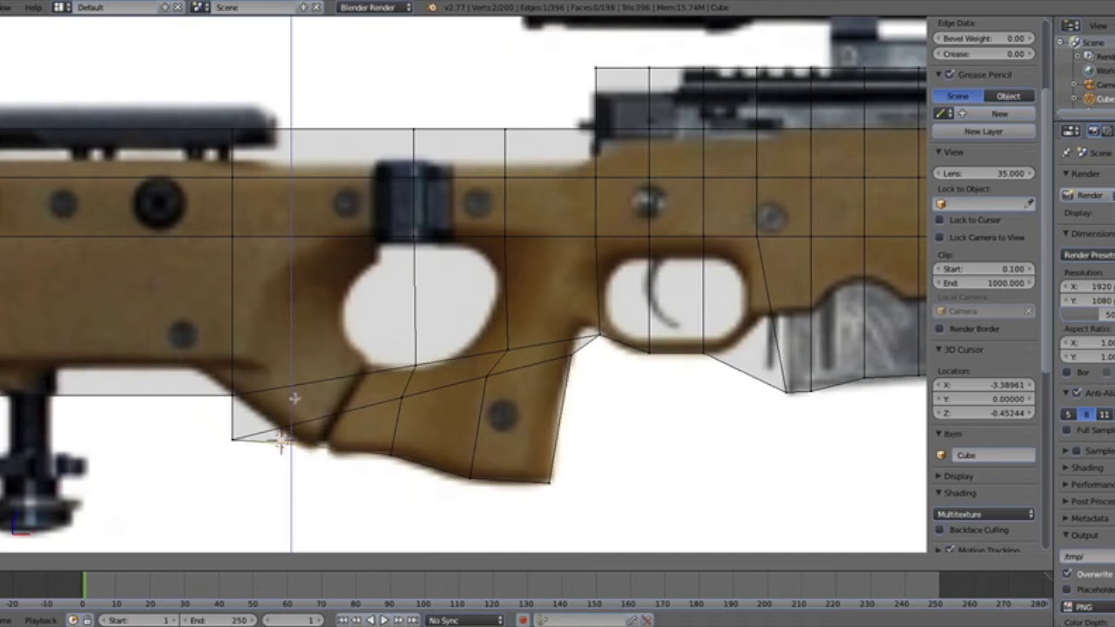
click(296, 401)
key(a)
Move the remaining rear corner edge up along Z and forward along X onto the stock's sloping lower outline, then deselect it
key(b)
drag(222, 429, 254, 457)
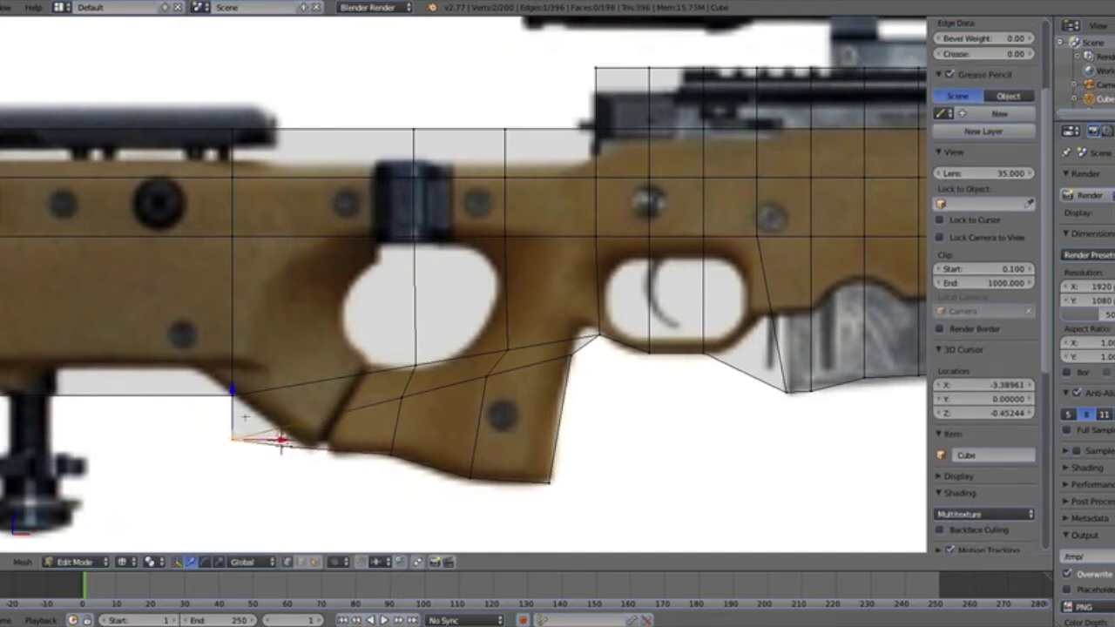
drag(234, 392, 236, 370)
drag(283, 419, 342, 442)
key(a)
Shift the lowest edge behind the grip forward along X to the reference's bottom notch and deselect it
key(b)
click(363, 438)
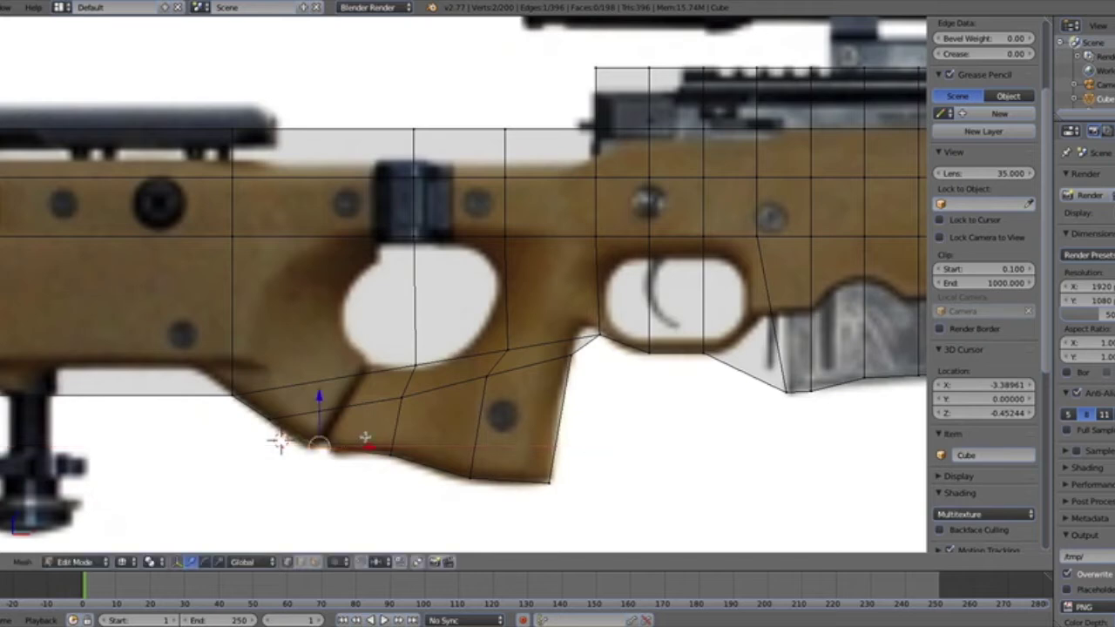
key(a)
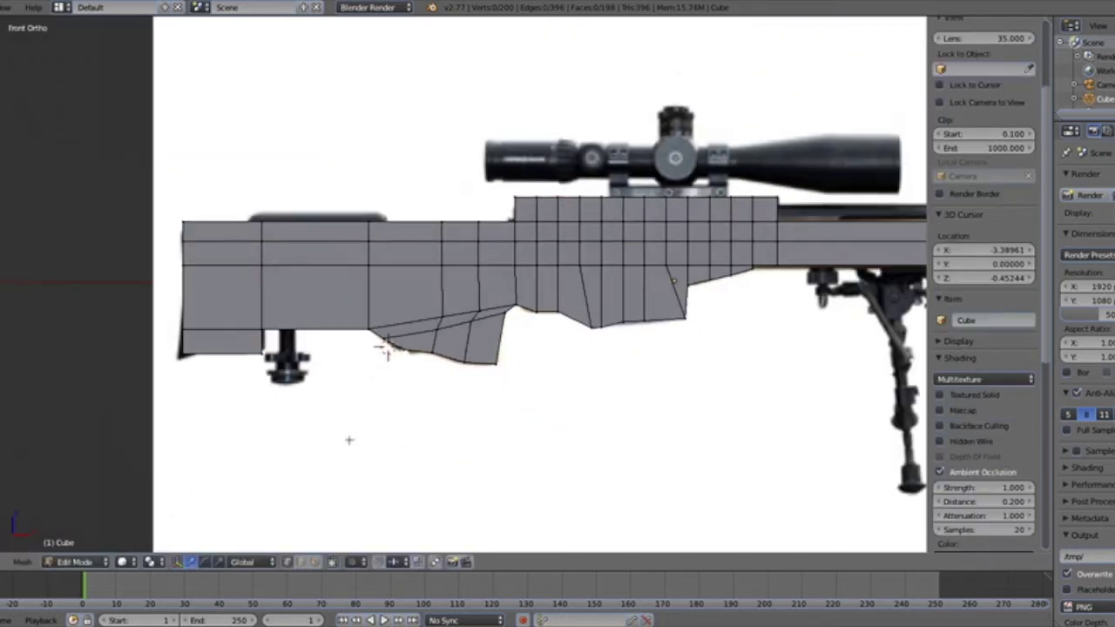
Knife-cut a closed outline around the reference thumbhole on the stock's front side, starting and ending at the vertical loop above it
scroll(350, 440, down, 1)
shift+middle_drag(503, 419, 470, 425)
key(z)
scroll(471, 425, up, 3)
scroll(354, 440, up, 3)
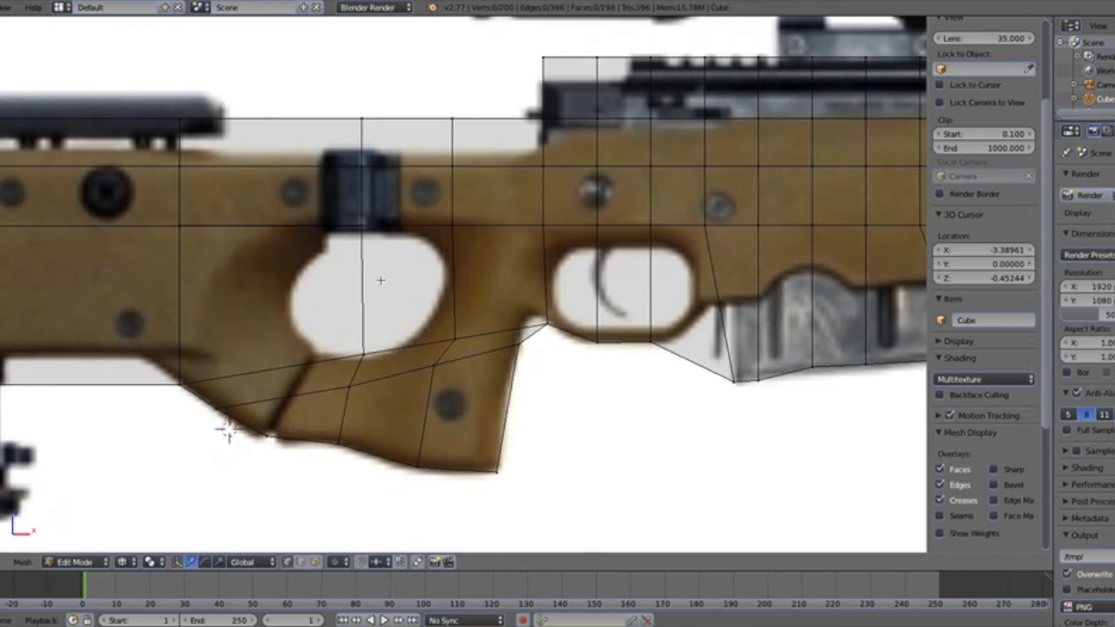
key(k)
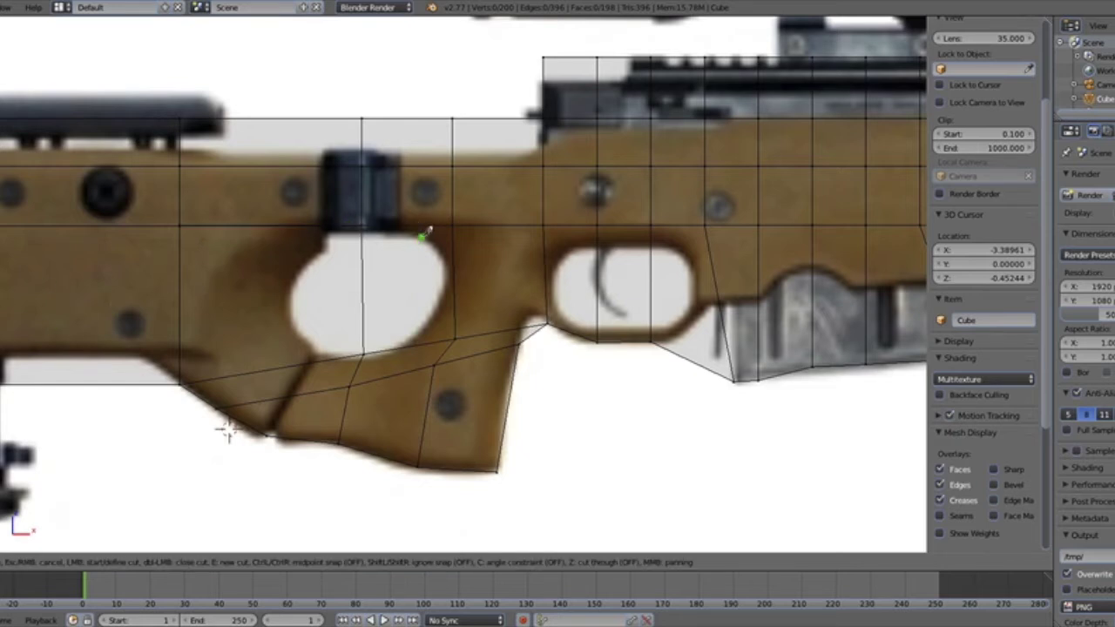
click(424, 233)
click(445, 263)
click(436, 307)
click(409, 345)
click(365, 352)
click(314, 349)
click(288, 308)
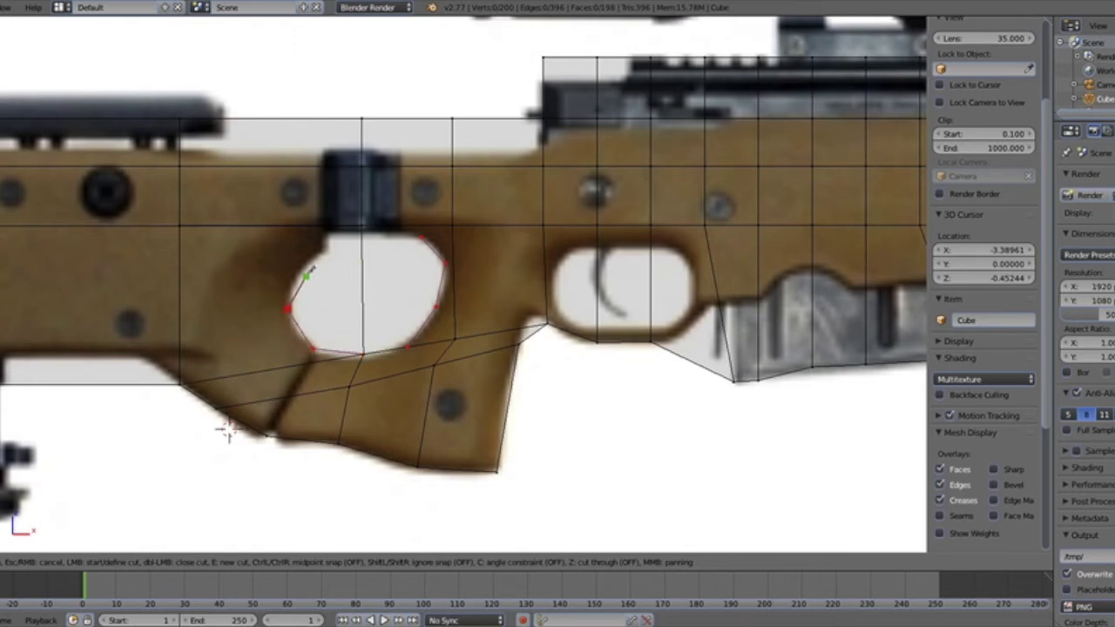
click(332, 234)
click(364, 224)
key(Return)
Switch to face selection and delete the two faces inside the thumbhole outline on the front side
middle_drag(418, 243, 373, 280)
key(KP_1)
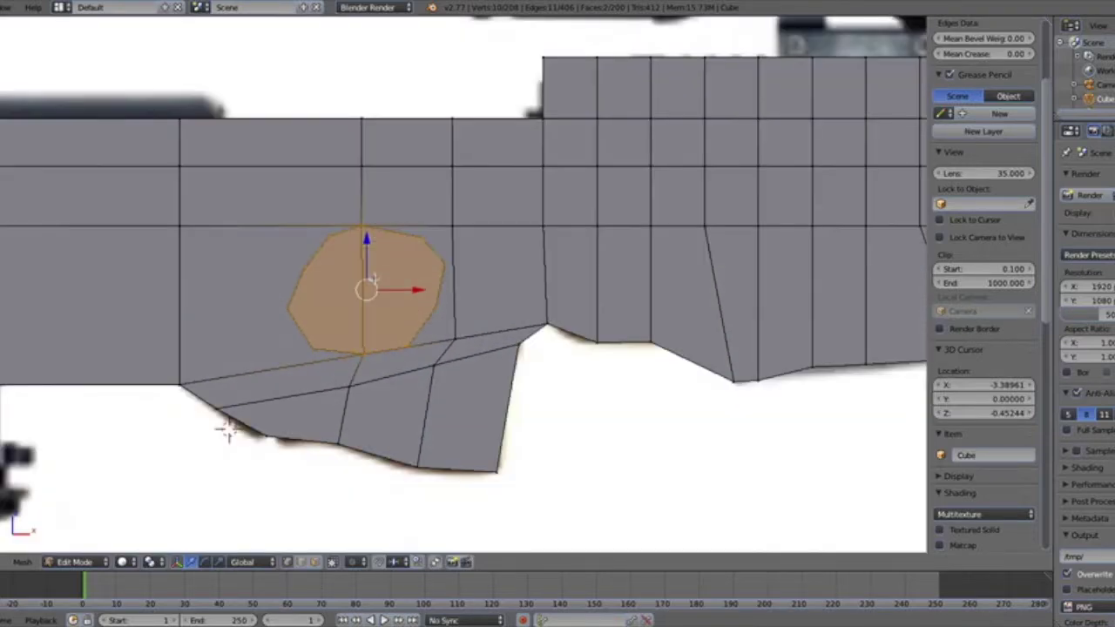
key(z)
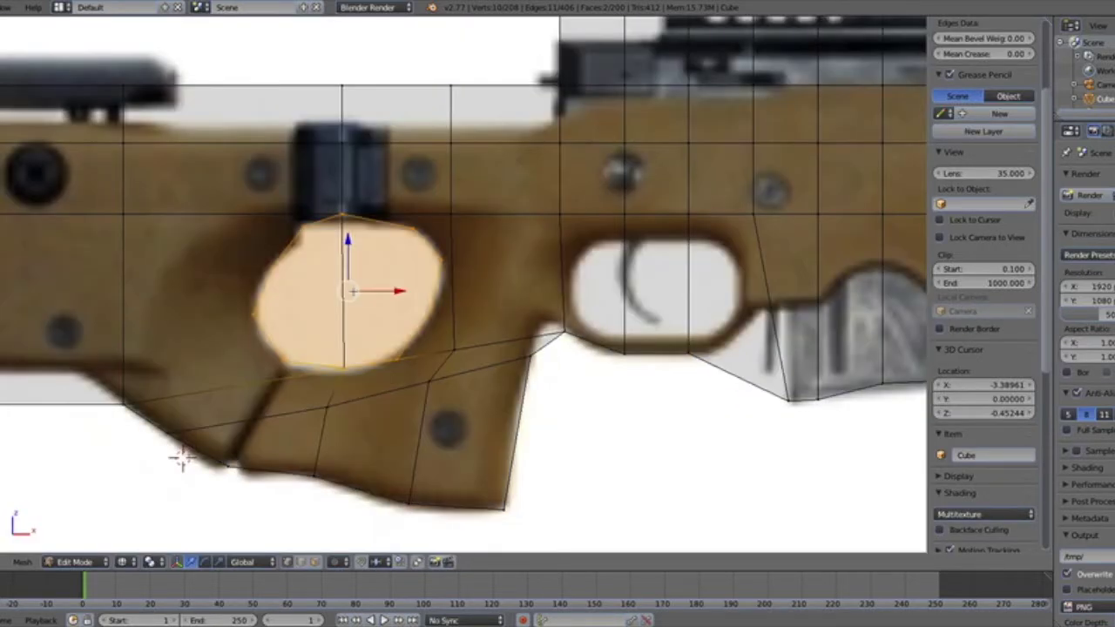
key(z)
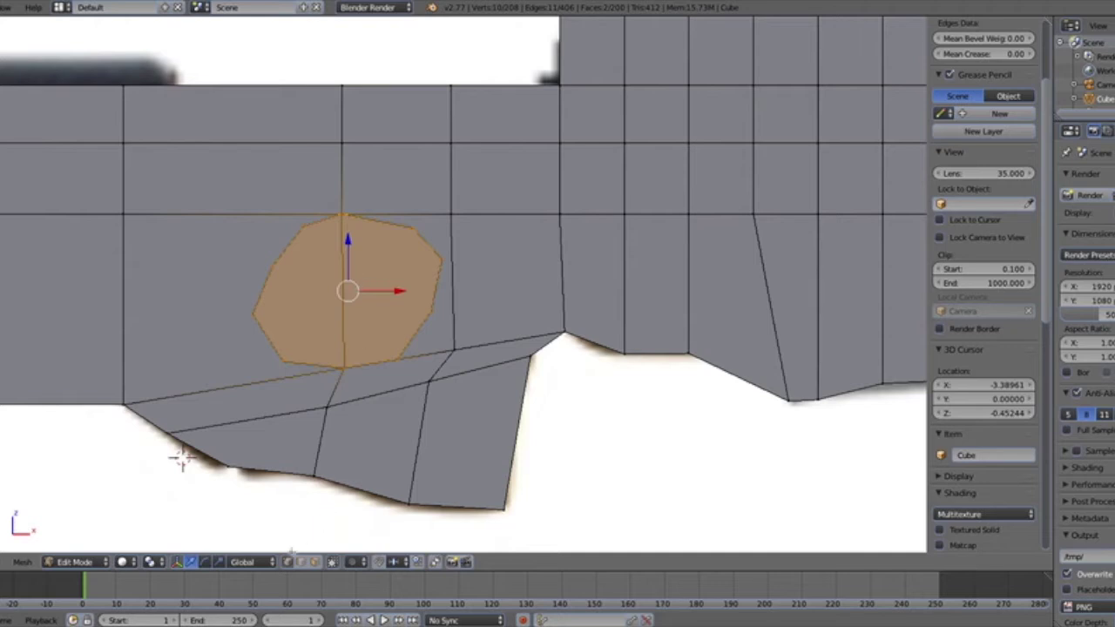
click(315, 561)
click(381, 279)
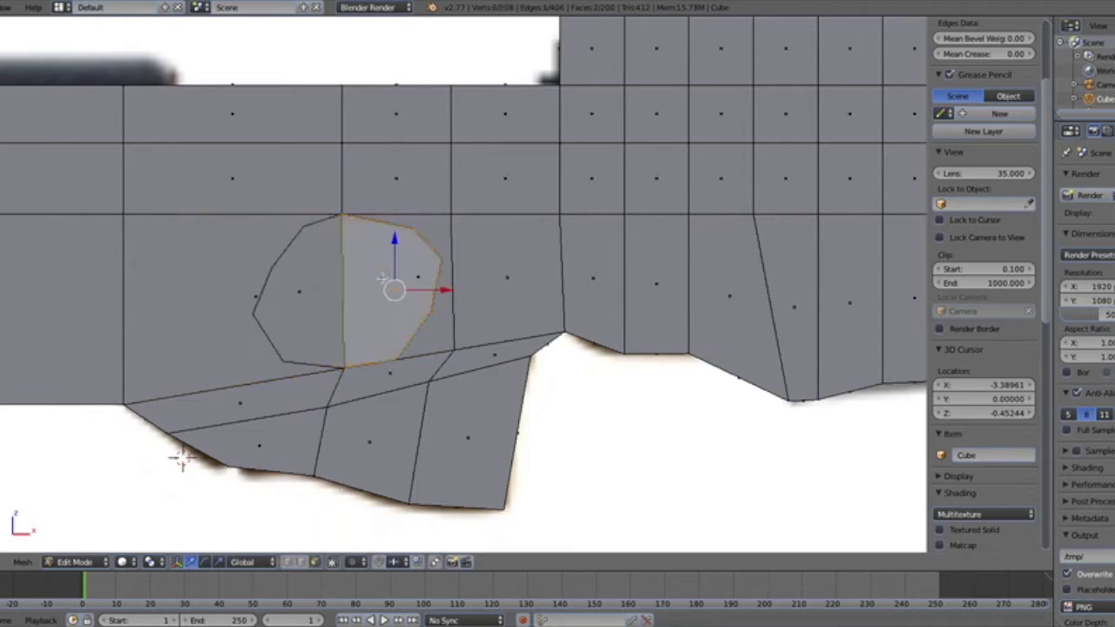
shift+click(313, 280)
key(x)
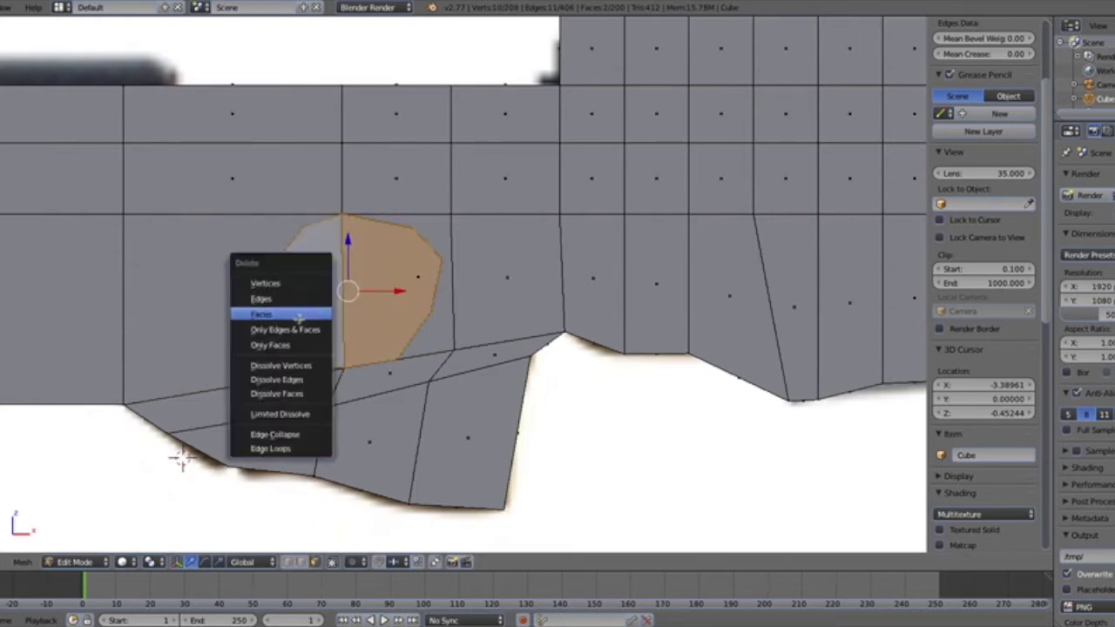
click(329, 313)
Try to knife-cut the stock's far side from the front view by tracing the thumbhole outline, and check the far side
key(alt+z)
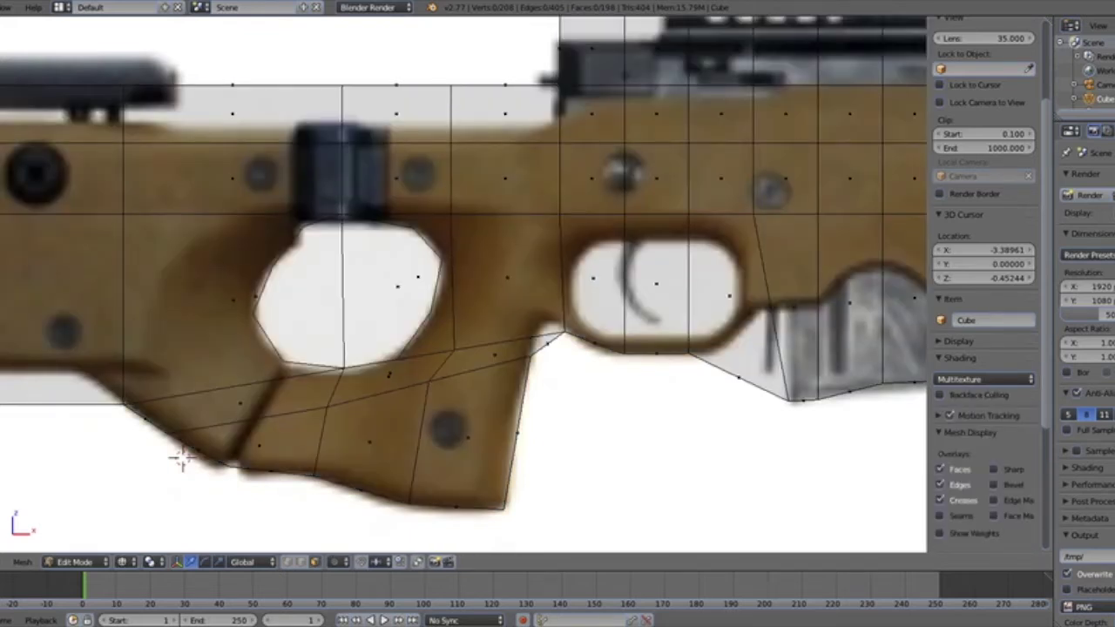
key(k)
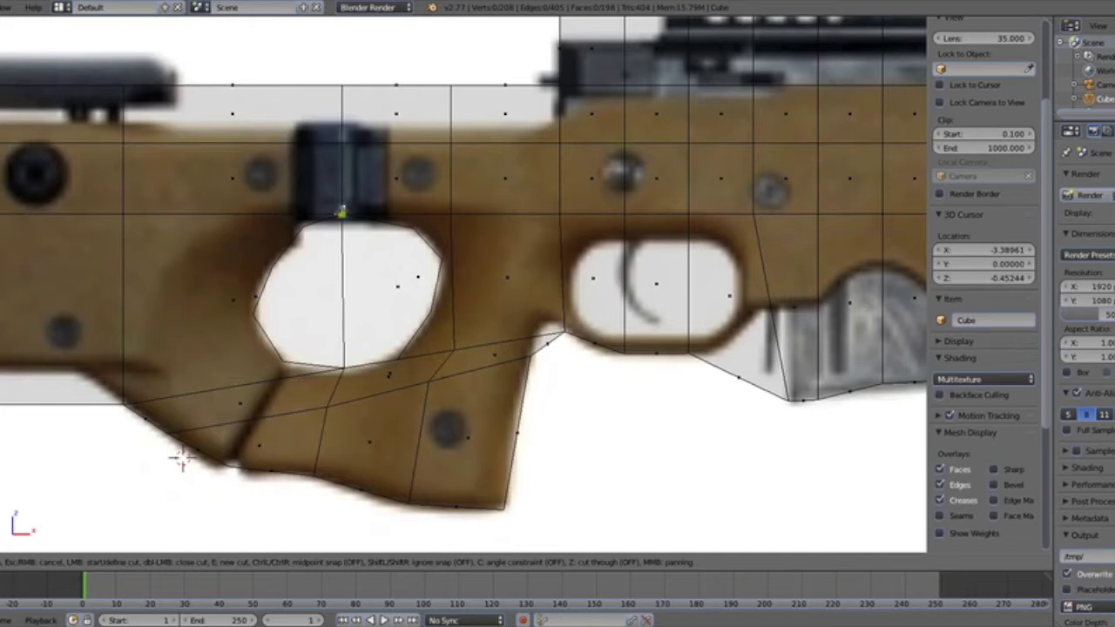
click(302, 228)
click(255, 313)
click(284, 362)
click(344, 367)
click(396, 359)
click(438, 306)
click(413, 228)
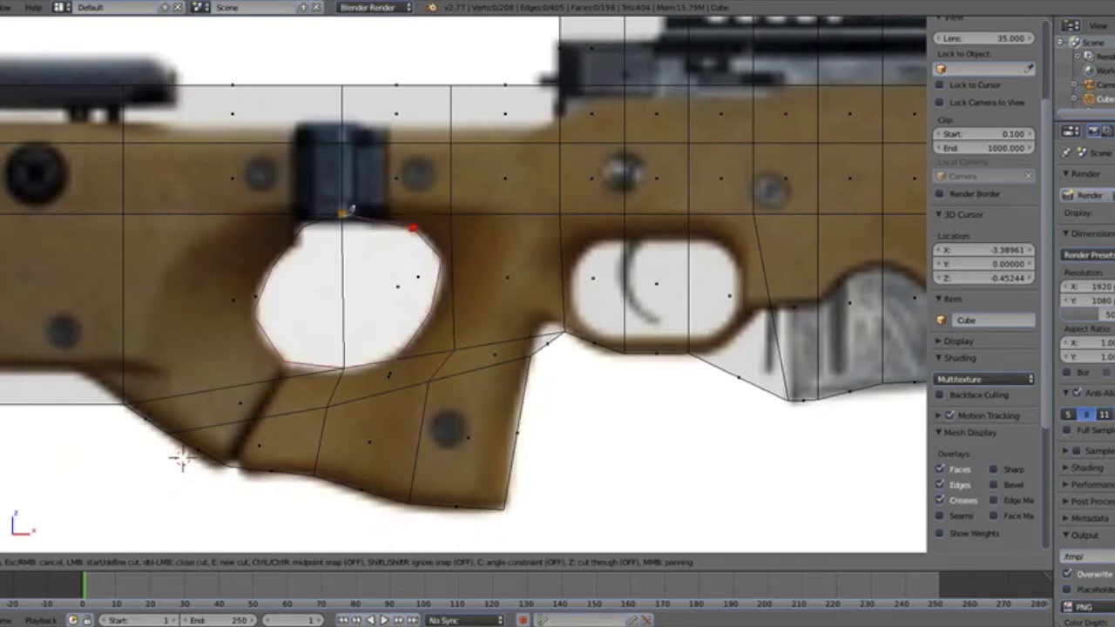
key(Return)
key(alt+z)
right_click(376, 277)
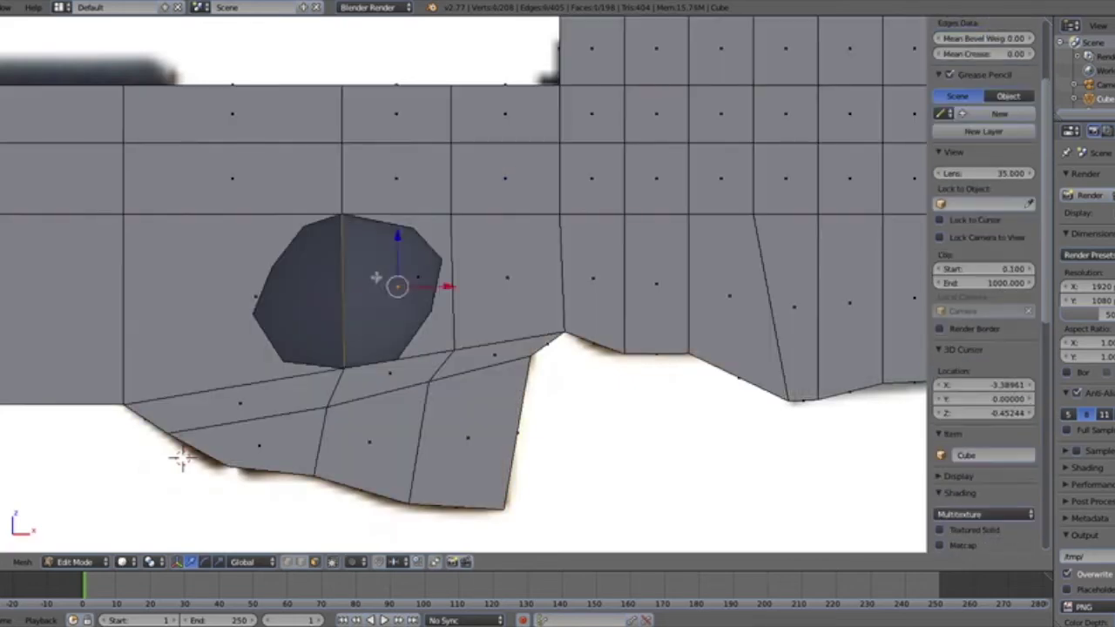
middle_drag(346, 284, 303, 297)
scroll(467, 291, down, 1)
middle_drag(390, 450, 690, 427)
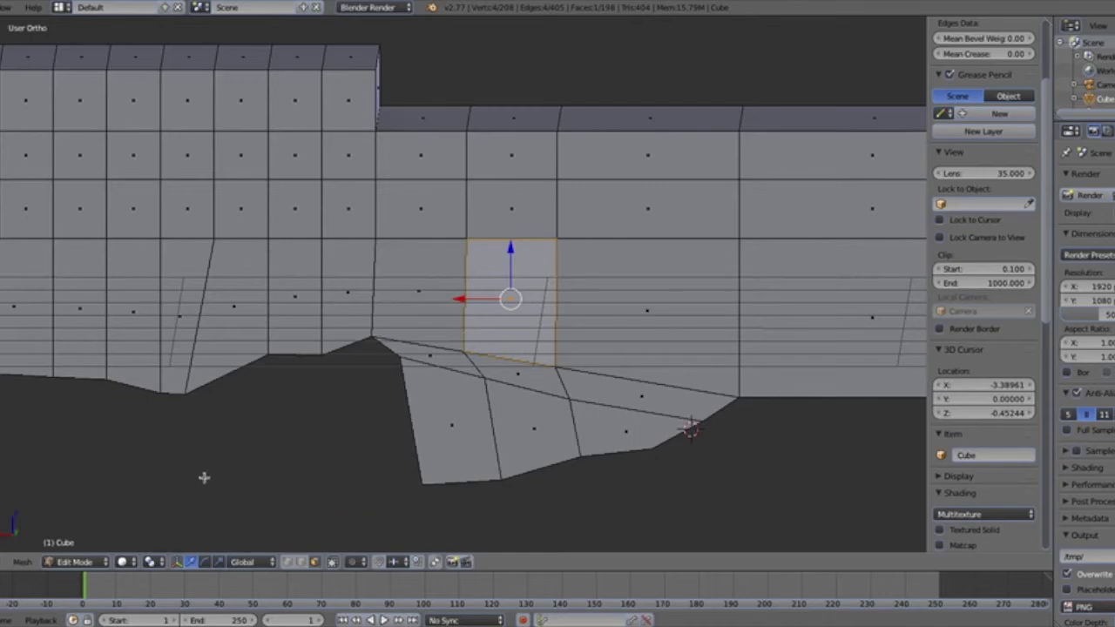
key(KP_1)
key(KP_5)
key(KP_2)
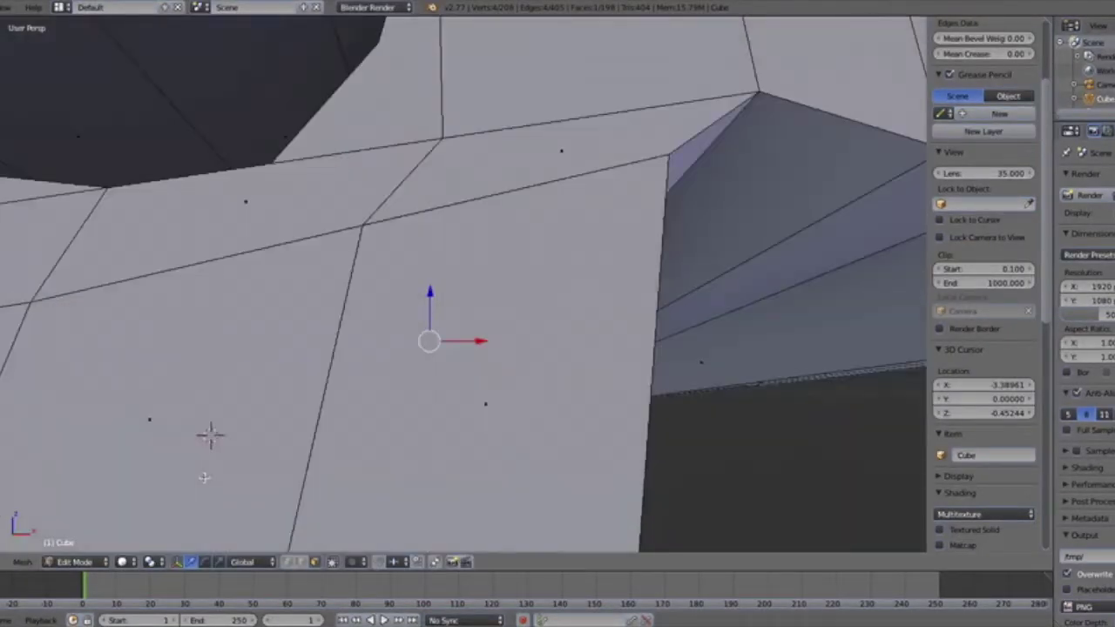
key(KP_3)
key(KP_4)
key(KP_5)
key(KP_6)
key(KP_7)
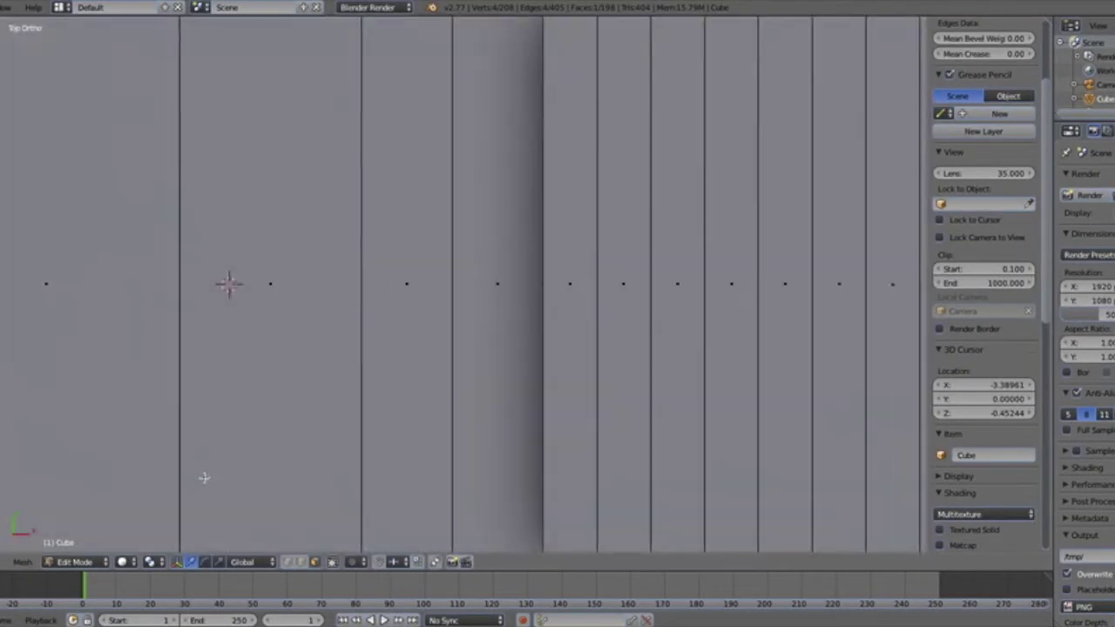
key(KP_9)
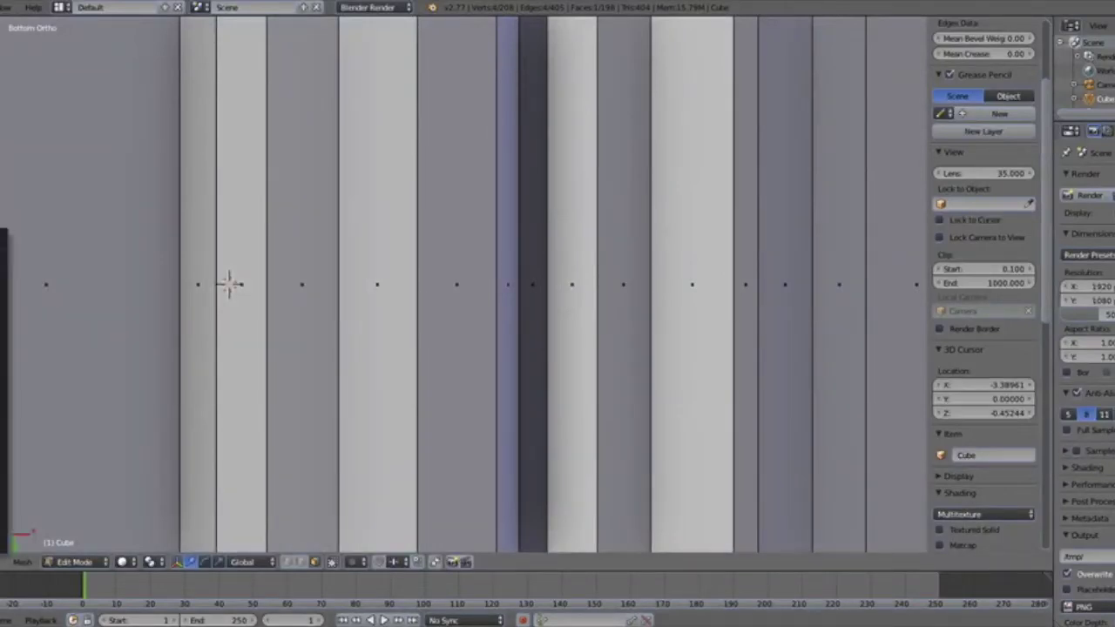
From the back orthographic view, clear the selection and knife-cut the back side along the existing thumbhole outline
click(0, 562)
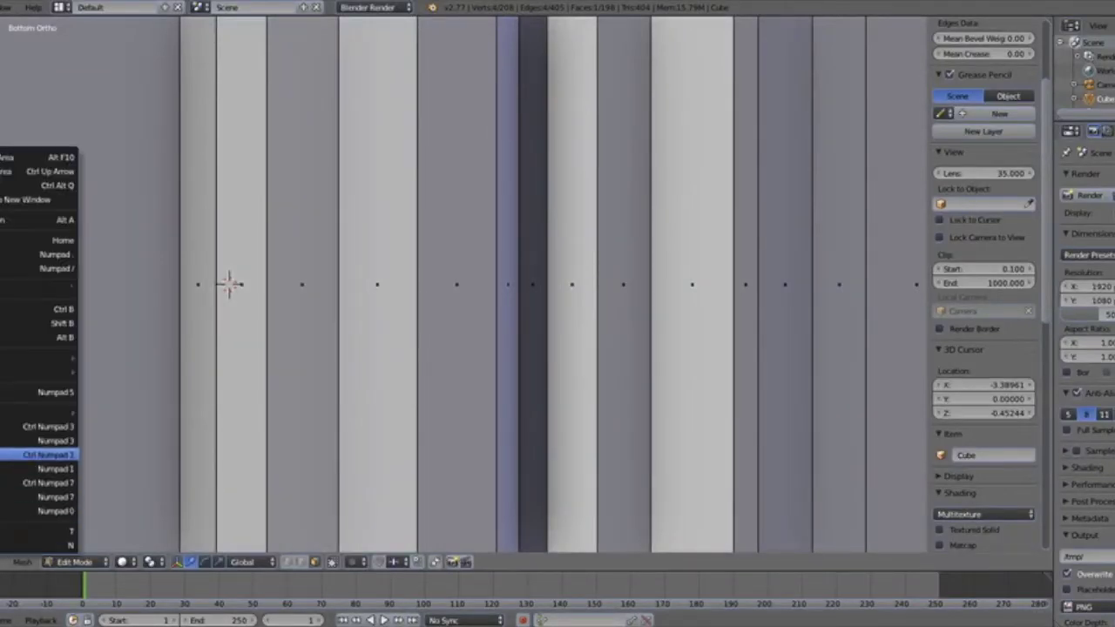
click(6, 427)
click(3, 562)
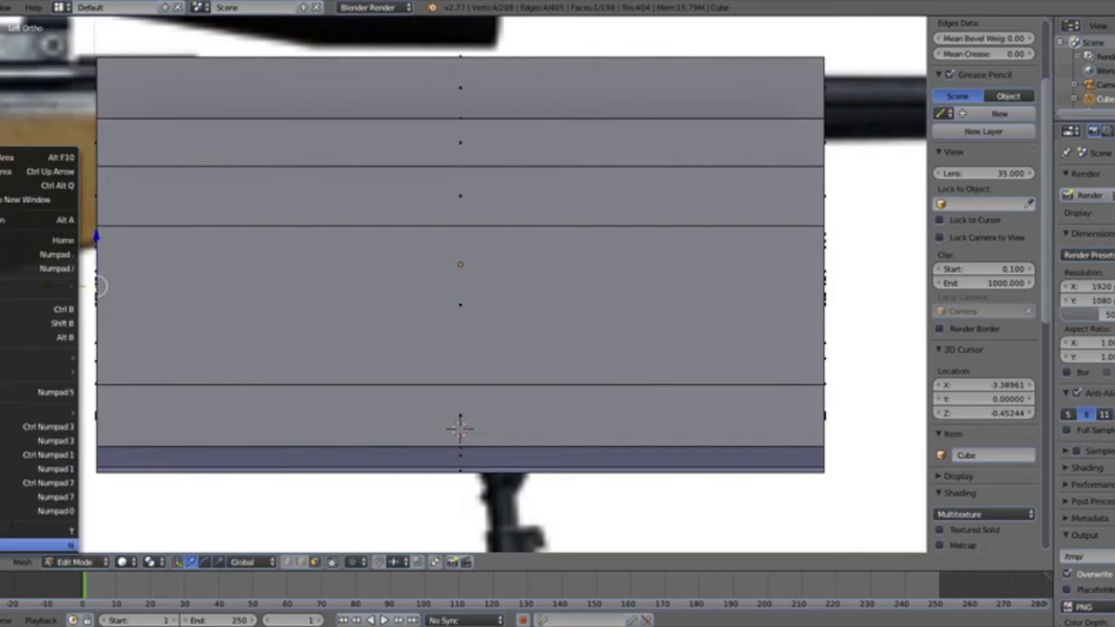
click(49, 454)
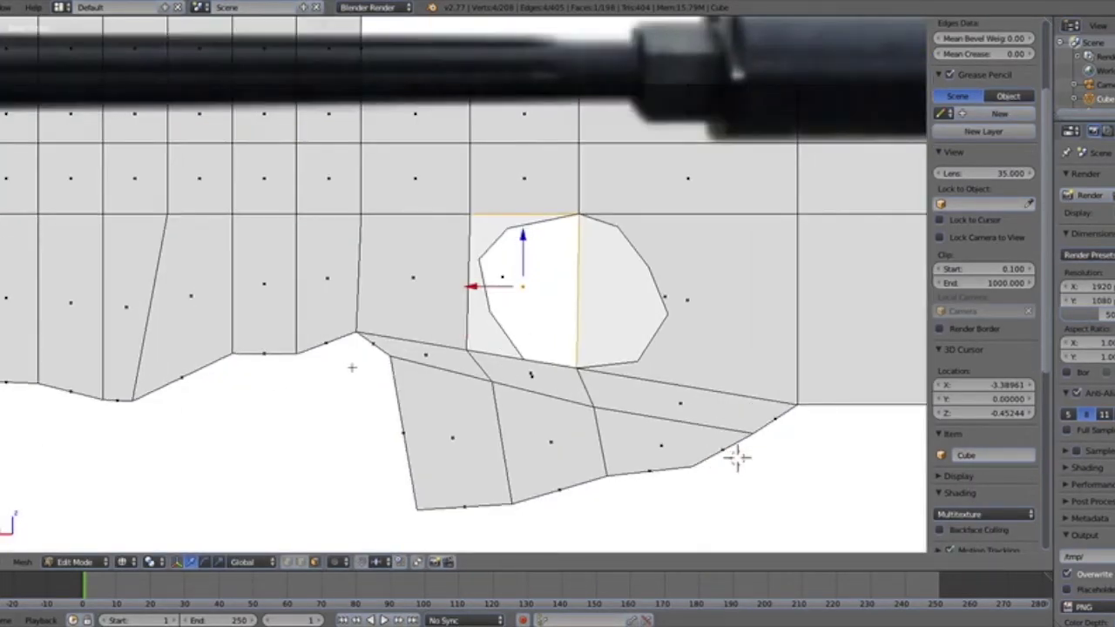
key(a)
key(k)
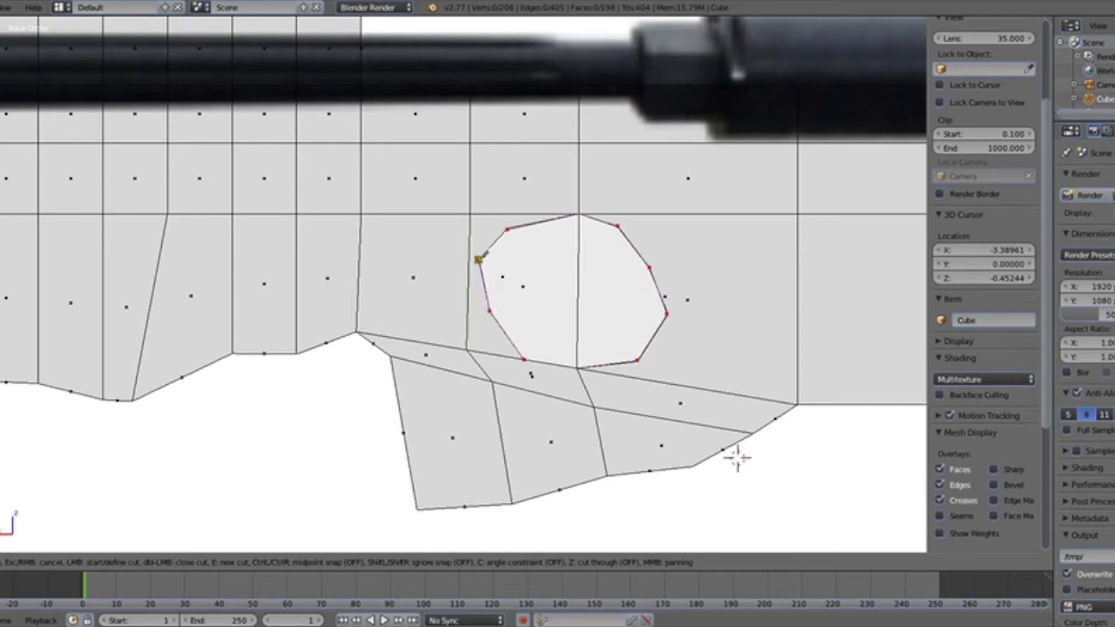
key(Return)
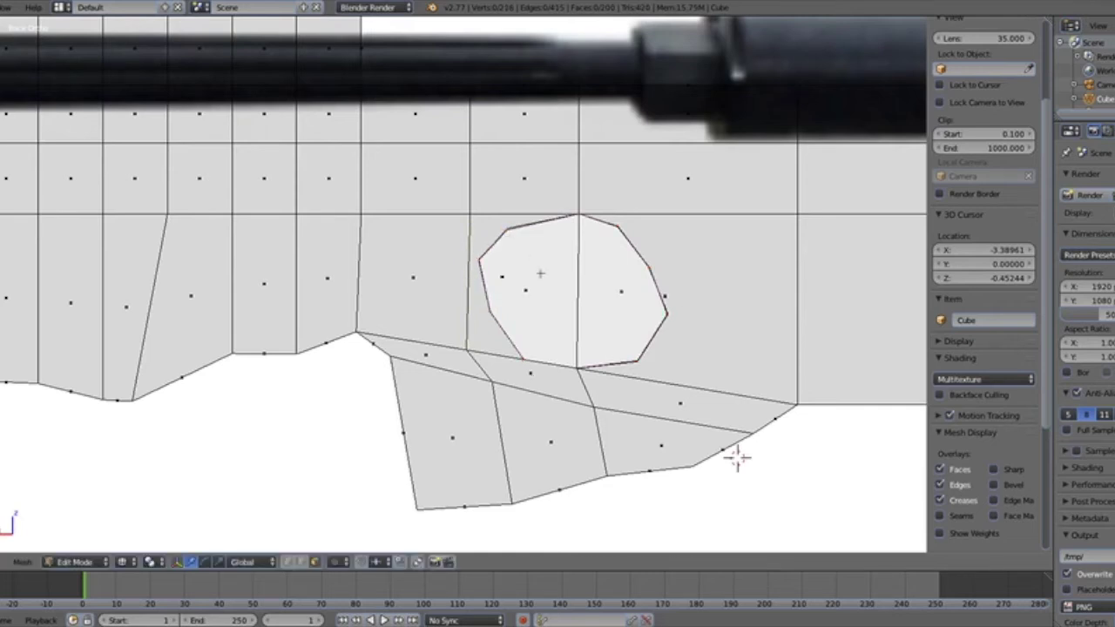
Delete the two faces inside the thumbhole outline on the stock's back side
key(alt+z)
right_click(540, 274)
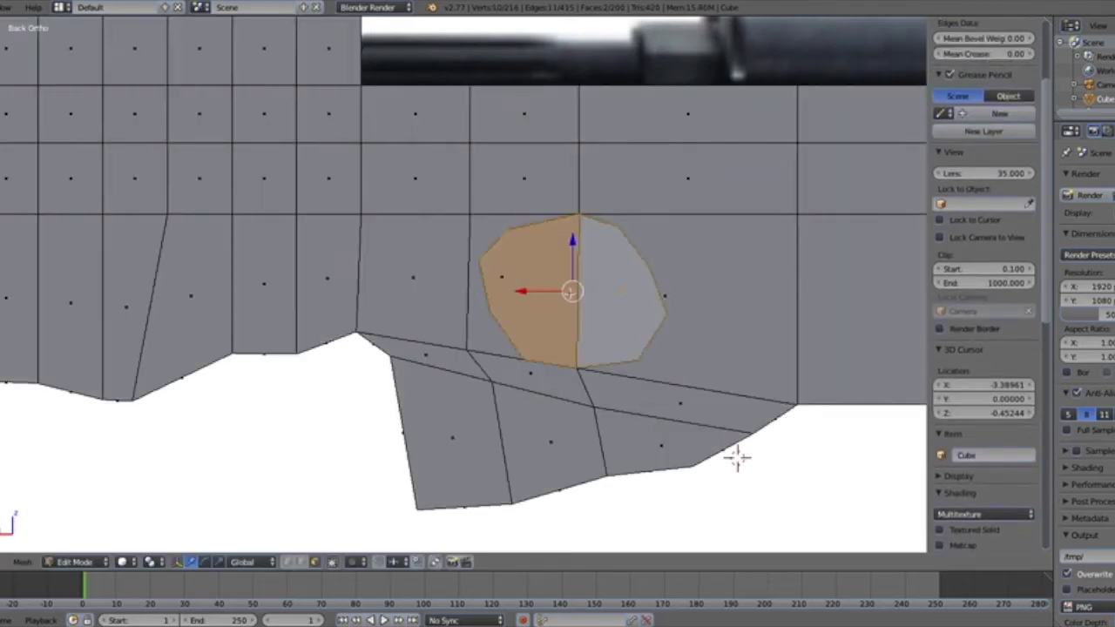
key(x)
click(570, 293)
Select the entire mesh and scale it down along Y to make the stock much thinner
middle_drag(569, 294, 423, 319)
scroll(464, 321, down, 5)
key(a)
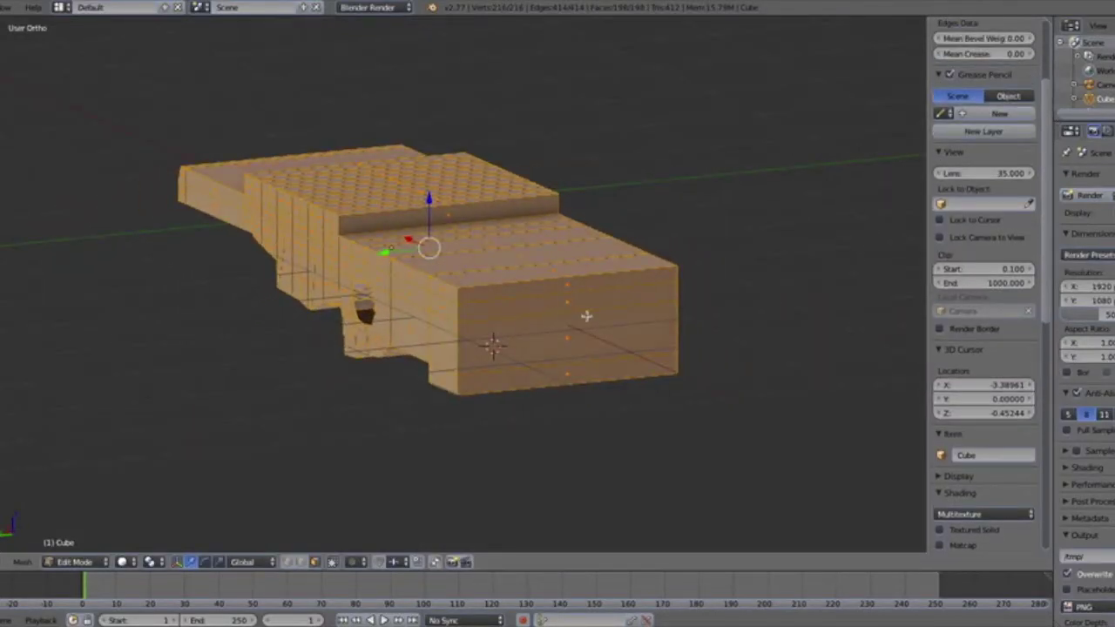
key(r)
key(y)
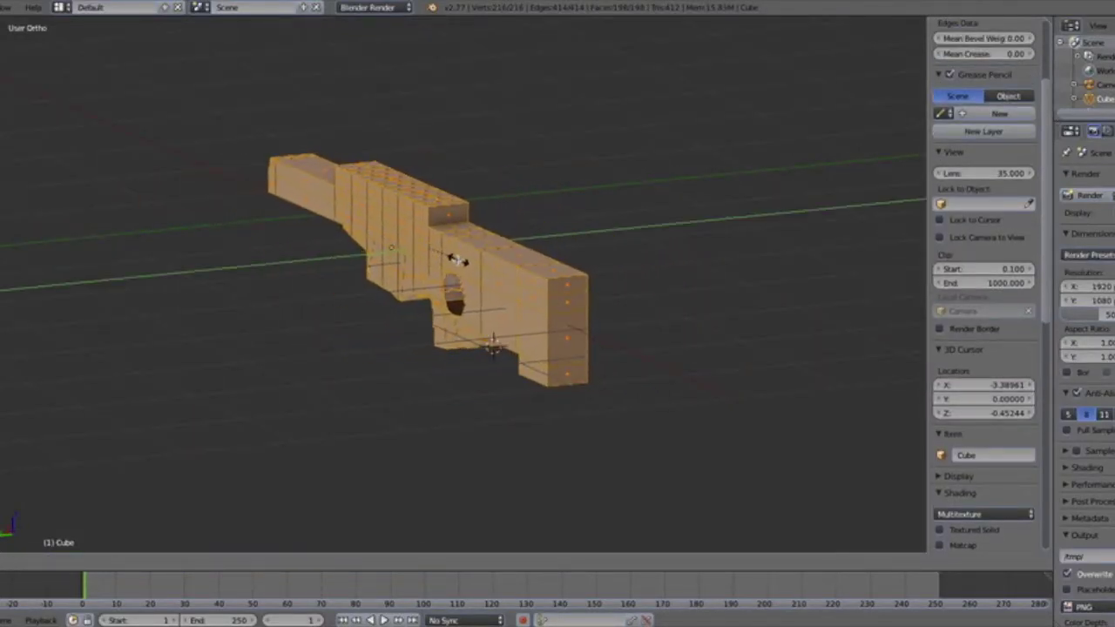
click(455, 263)
Compare the thinned stock with the front reference, clear the selection and inspect the open thumbhole from an angle
middle_drag(456, 263, 298, 236)
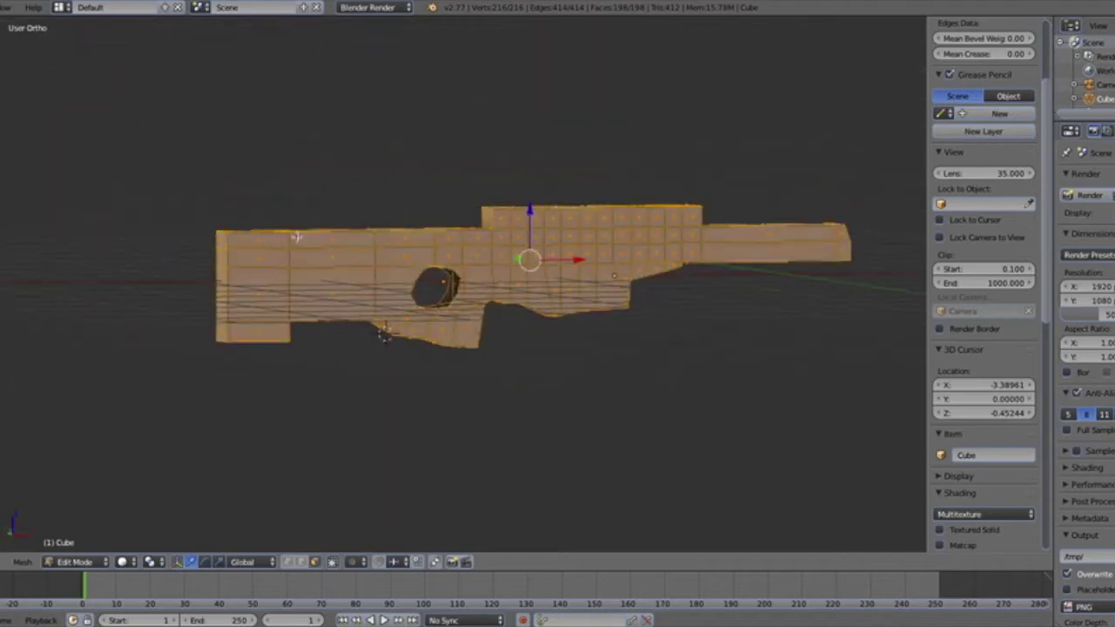
key(KP_1)
scroll(381, 270, up, 8)
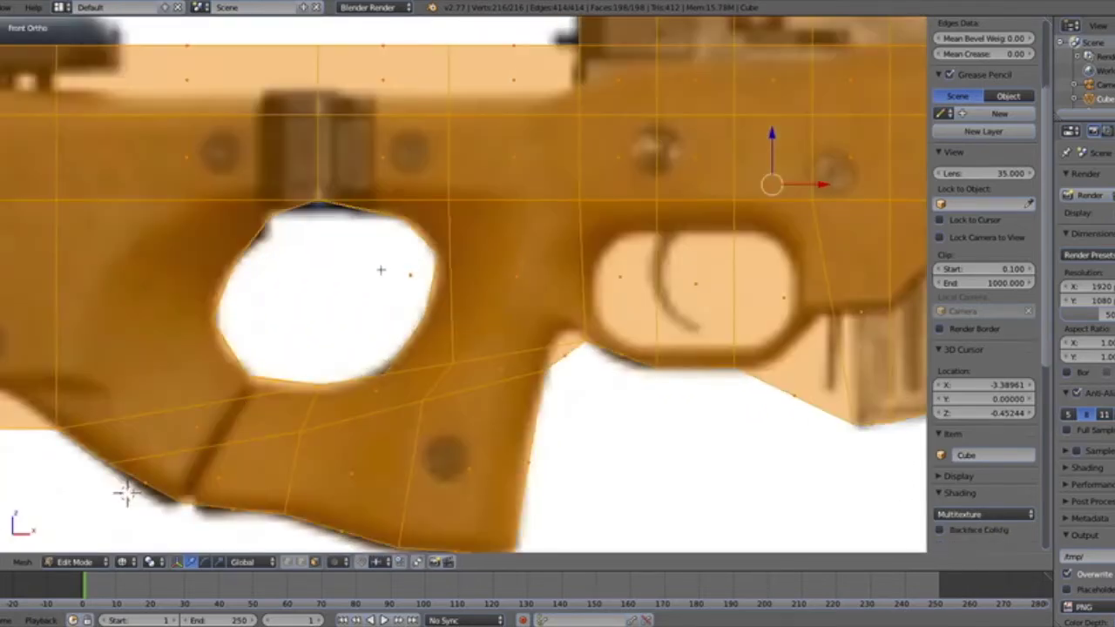
key(alt+z)
middle_drag(313, 511, 329, 471)
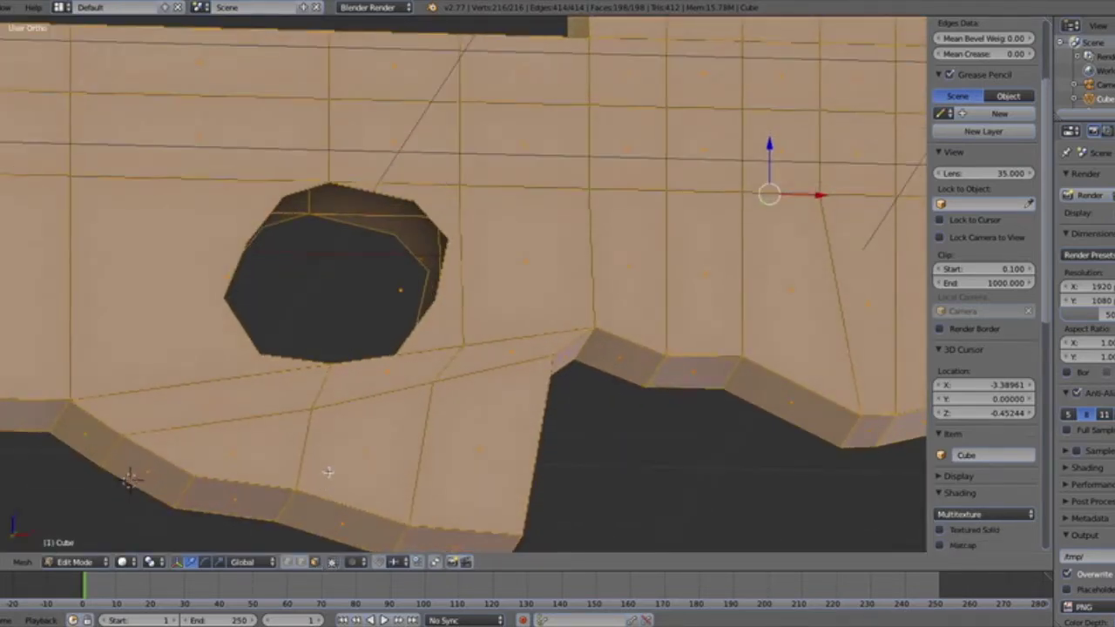
key(a)
middle_drag(355, 261, 396, 231)
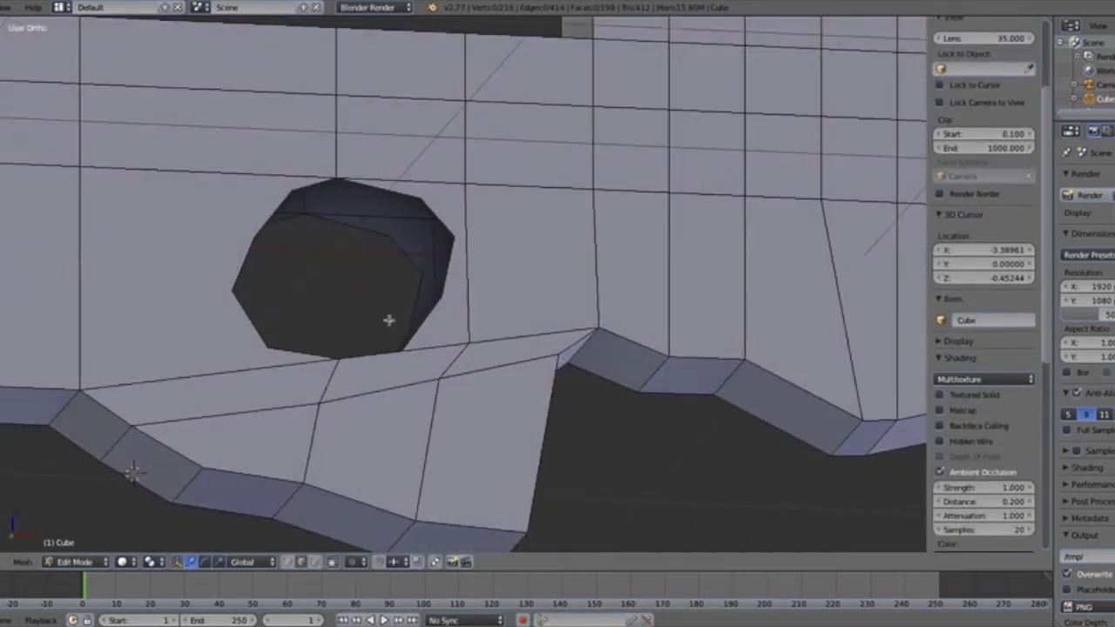
Fill the top wall segment of the thumbhole with a face between its matching front and back outline edges
right_click(388, 237)
shift+right_click(369, 185)
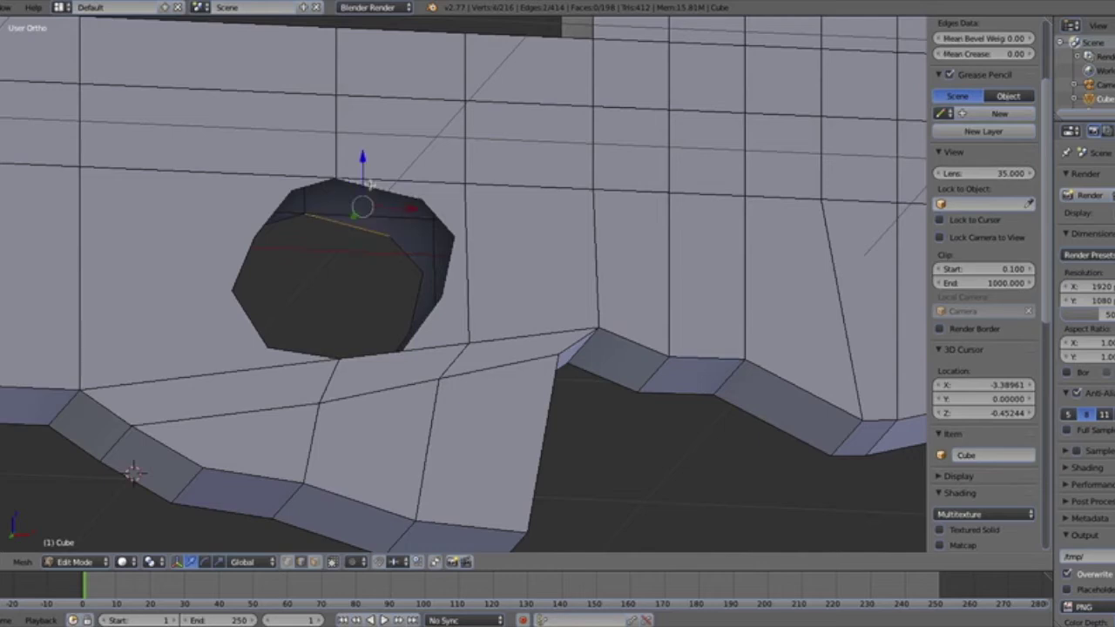
key(f)
Try to fill the thumbhole's side and lower wall with one face across several front and back edges, and undo it
right_click(404, 253)
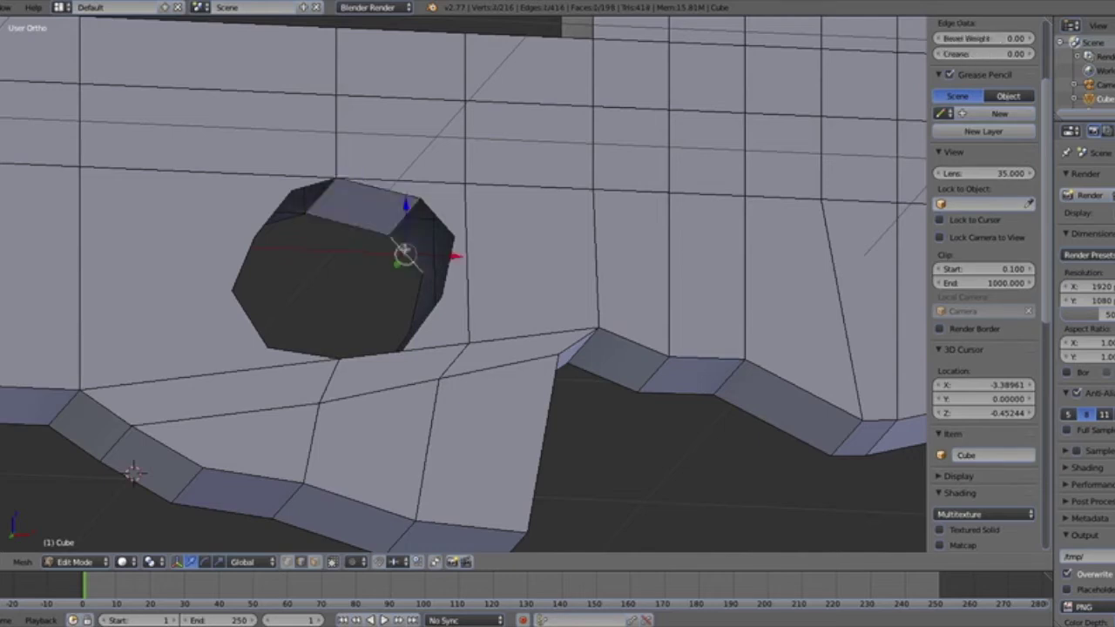
shift+right_click(437, 215)
shift+right_click(418, 304)
shift+right_click(440, 291)
middle_drag(441, 291, 459, 346)
shift+right_click(395, 313)
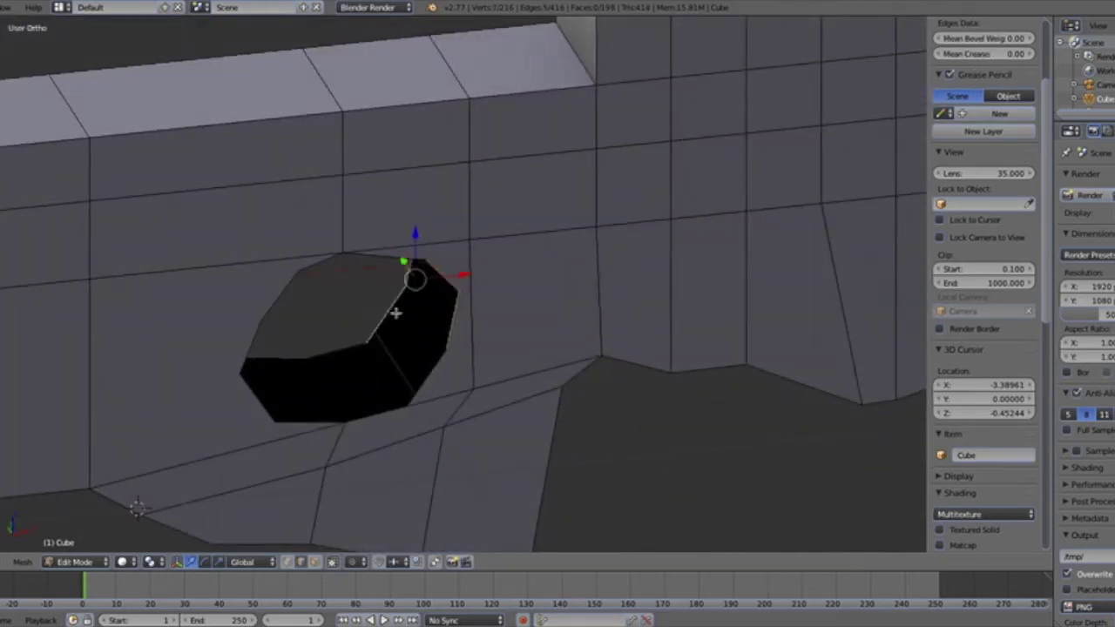
shift+right_click(433, 360)
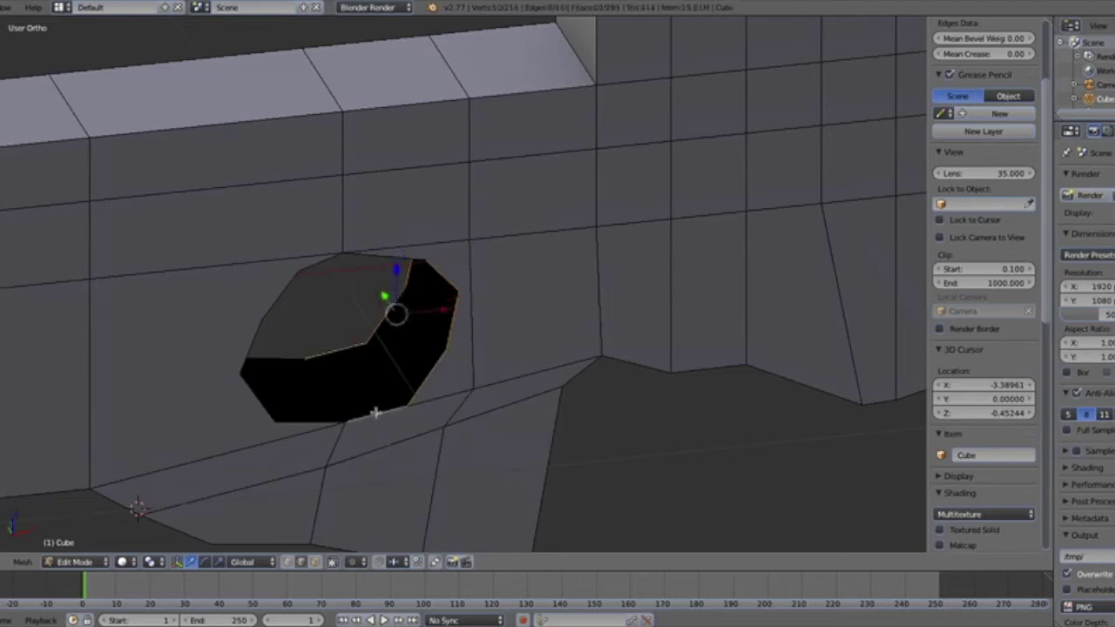
key(f)
key(a)
middle_drag(386, 368, 418, 296)
key(ctrl+z)
key(ctrl+z)
key(a)
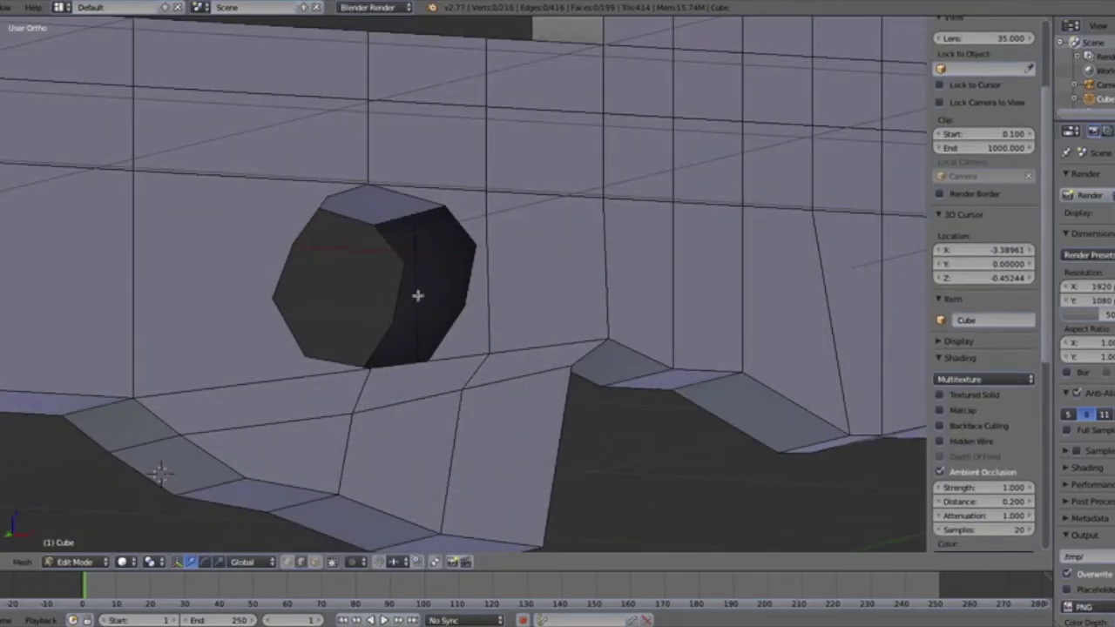
Fill the wall on the thumbhole's grip side with one face from its upper and middle outline edges
right_click(401, 240)
shift+right_click(464, 222)
shift+right_click(471, 291)
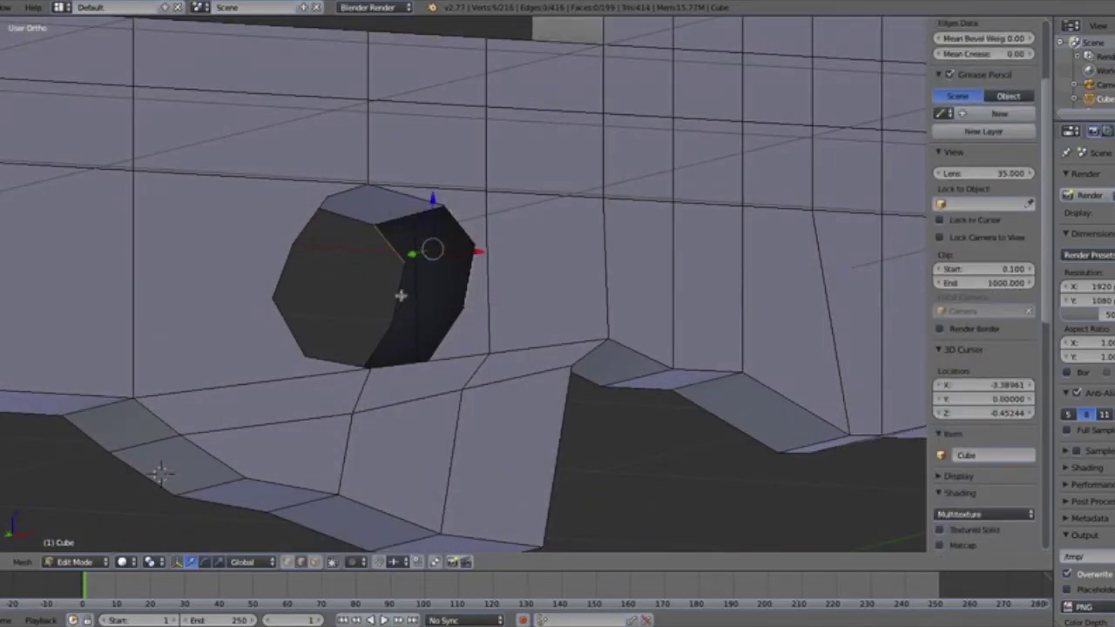
key(f)
key(a)
Try to fill the thumbhole's lower corner and bottom wall with a single face, and undo it
right_click(386, 338)
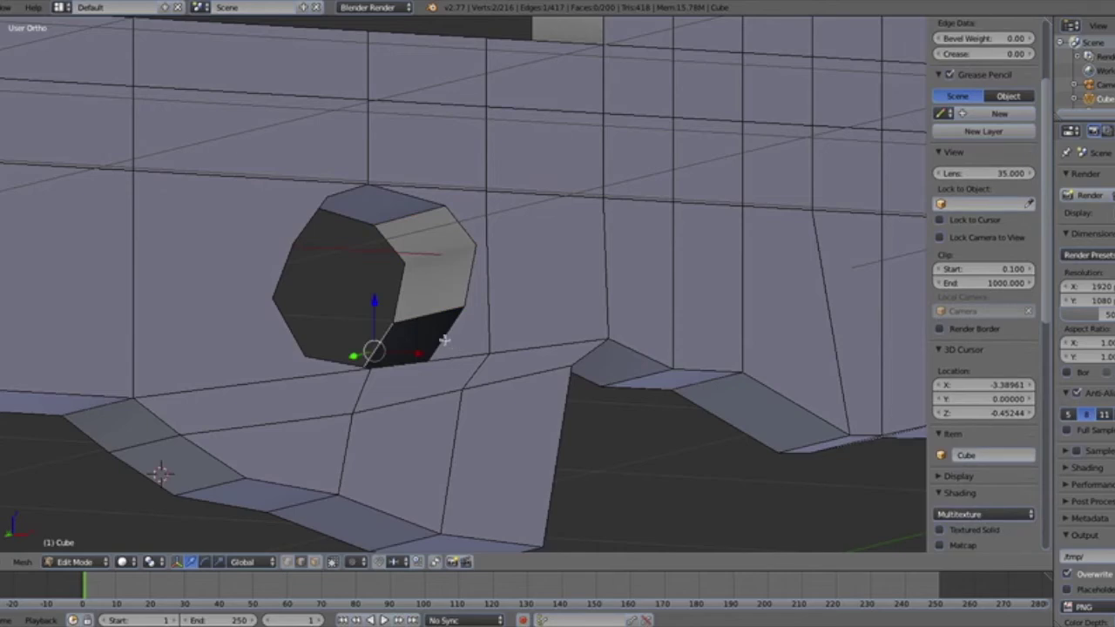
shift+right_click(445, 339)
middle_drag(444, 340, 386, 392)
shift+right_click(344, 343)
shift+right_click(363, 406)
key(f)
key(a)
right_click(400, 386)
key(ctrl+z)
Fill the thumbhole's lower grip-side wall segment and bottom segment with faces between their front and back edges
right_click(317, 379)
shift+right_click(423, 415)
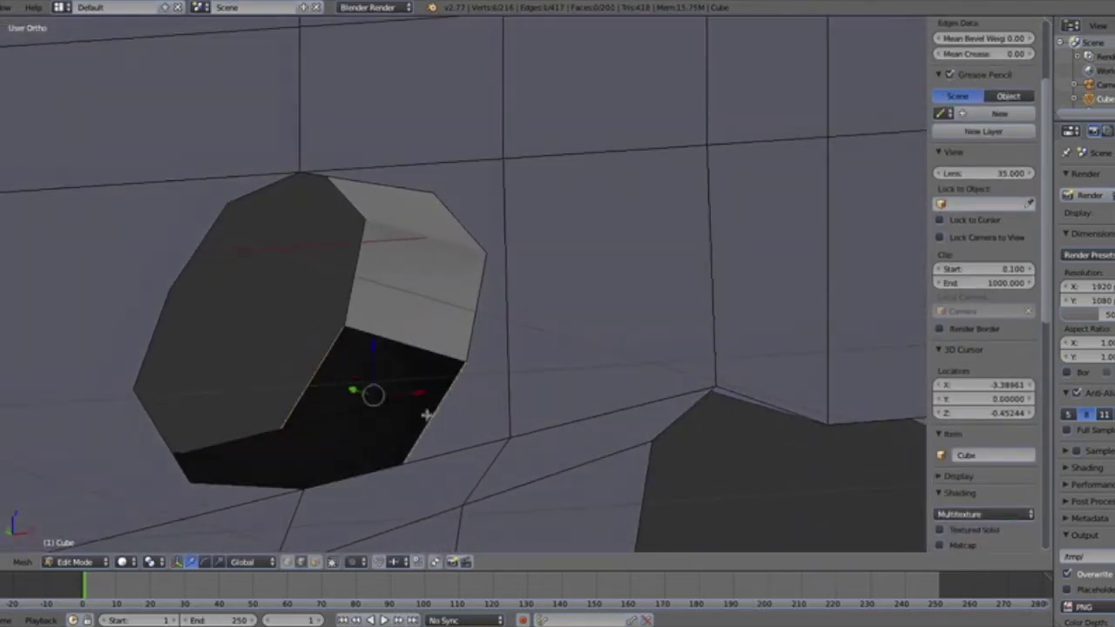
key(f)
key(a)
right_click(265, 440)
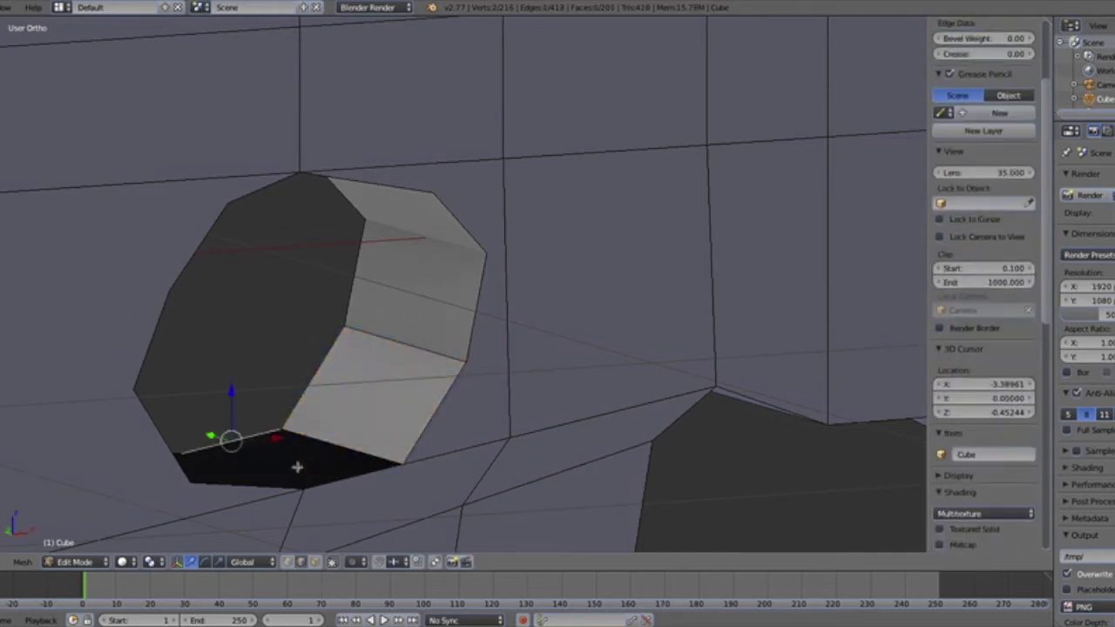
shift+right_click(345, 480)
key(f)
Close the remaining gap in the thumbhole's bottom wall and fill the adjoining lower butt-side segment
middle_drag(319, 462, 191, 451)
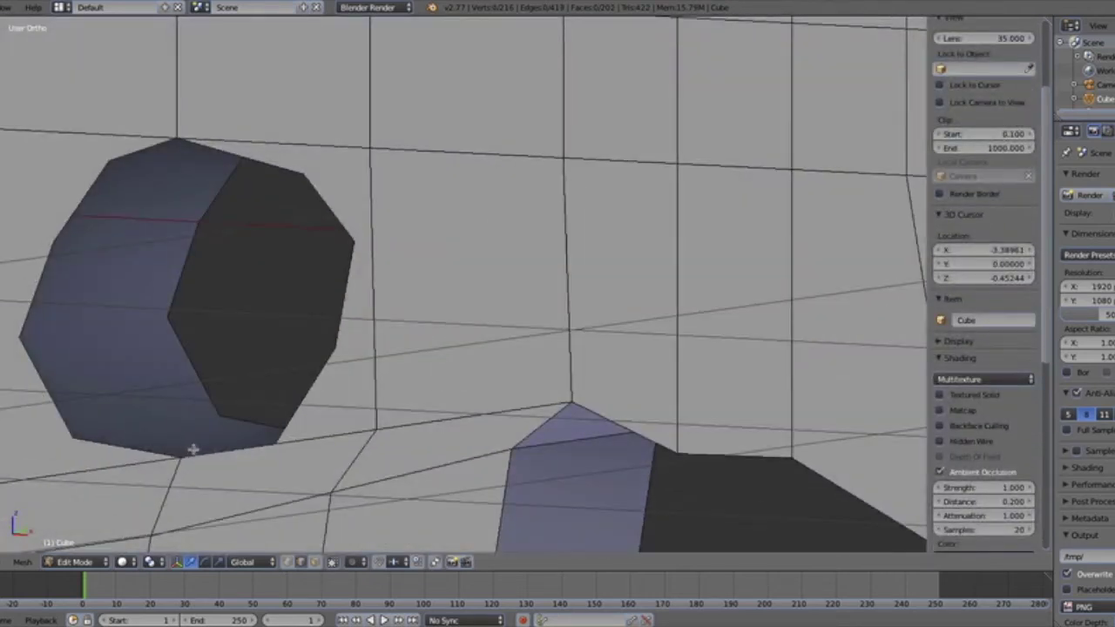
key(f)
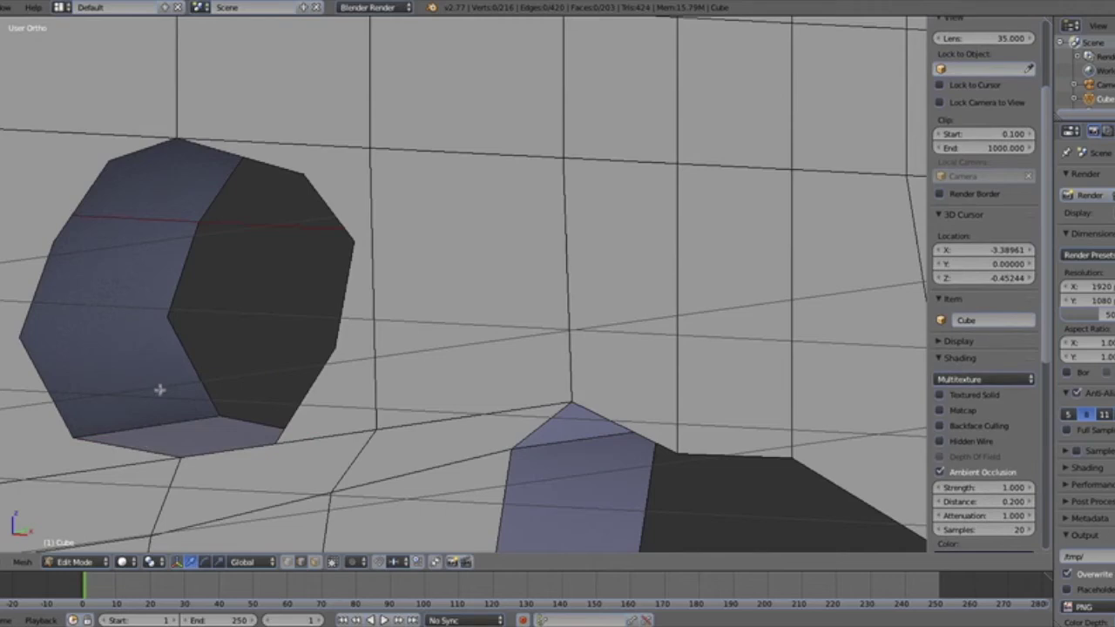
right_click(166, 383)
shift+right_click(54, 393)
key(f)
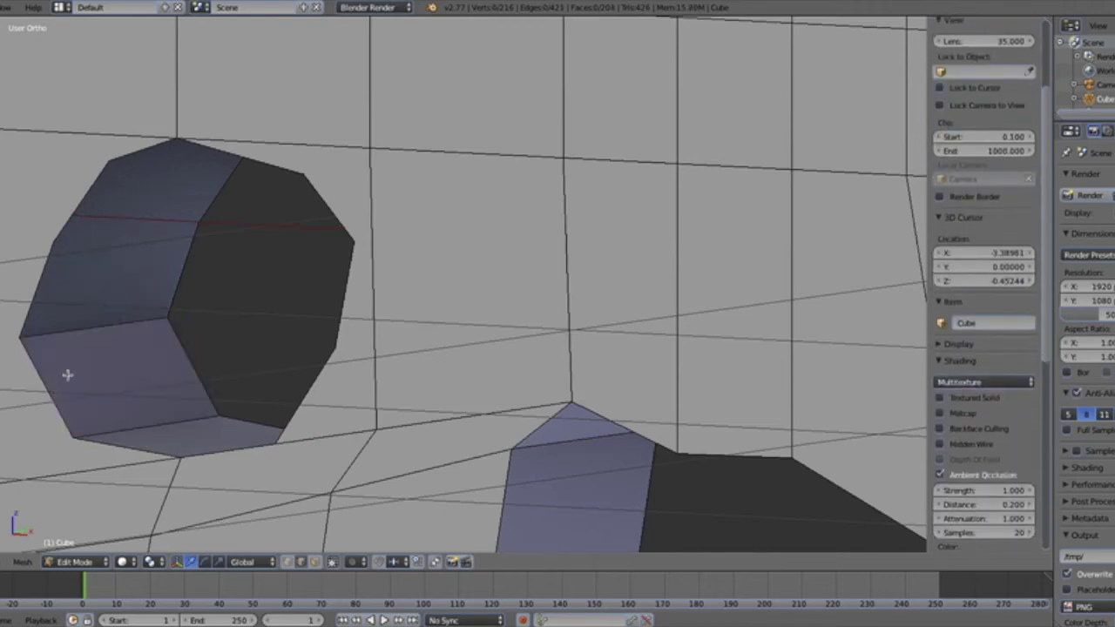
Fill the middle and upper butt-side wall segments of the thumbhole between their matching front and back edges
right_click(181, 256)
shift+right_click(35, 270)
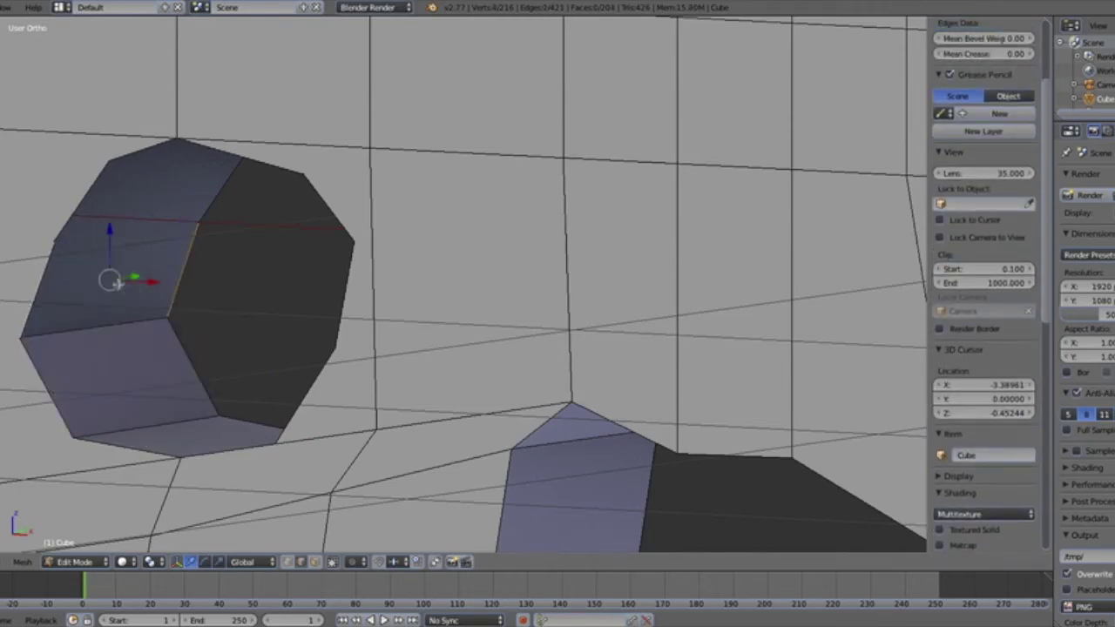
key(f)
right_click(225, 171)
shift+right_click(110, 162)
middle_drag(110, 162, 150, 149)
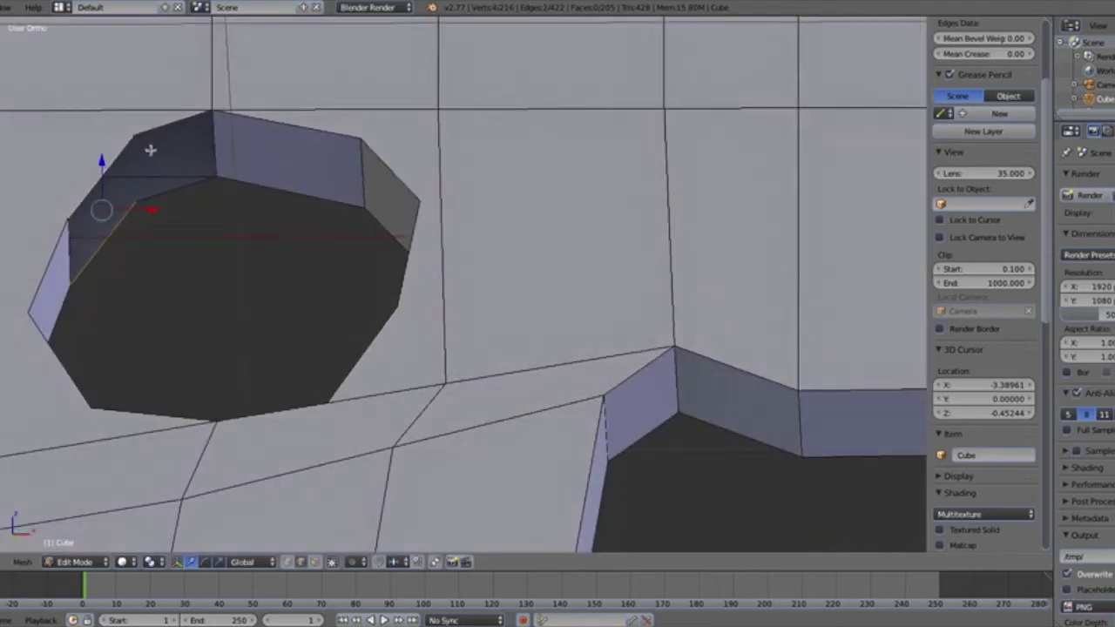
key(f)
Fill the last open wall segment at the thumbhole's top and inspect the closed wall from an angle
right_click(182, 173)
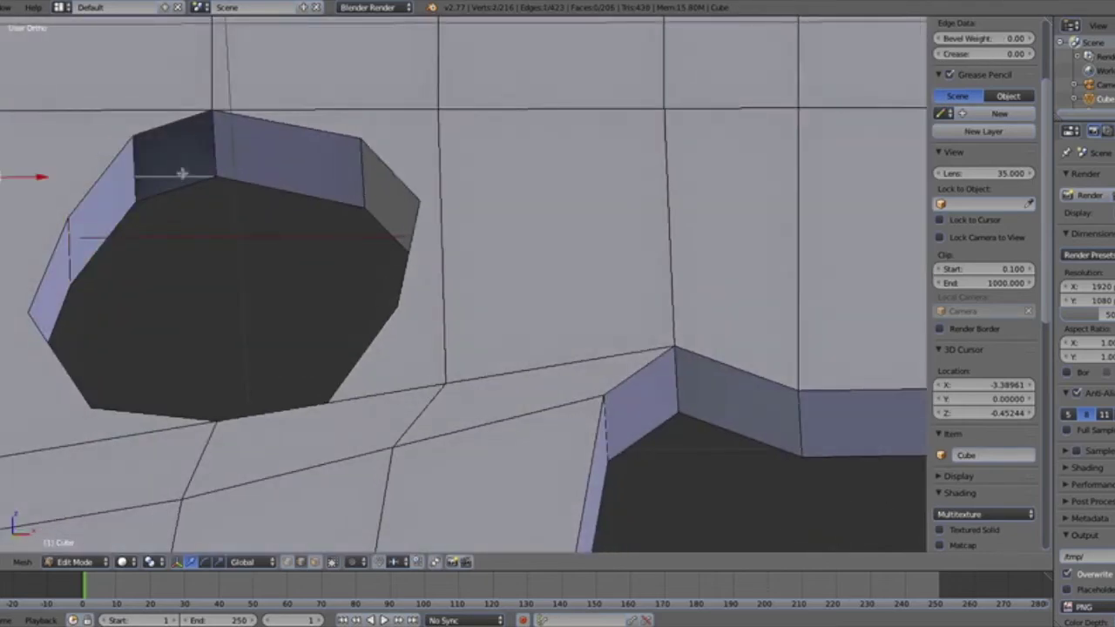
shift+right_click(172, 123)
key(f)
middle_drag(172, 122, 169, 195)
scroll(169, 195, down, 10)
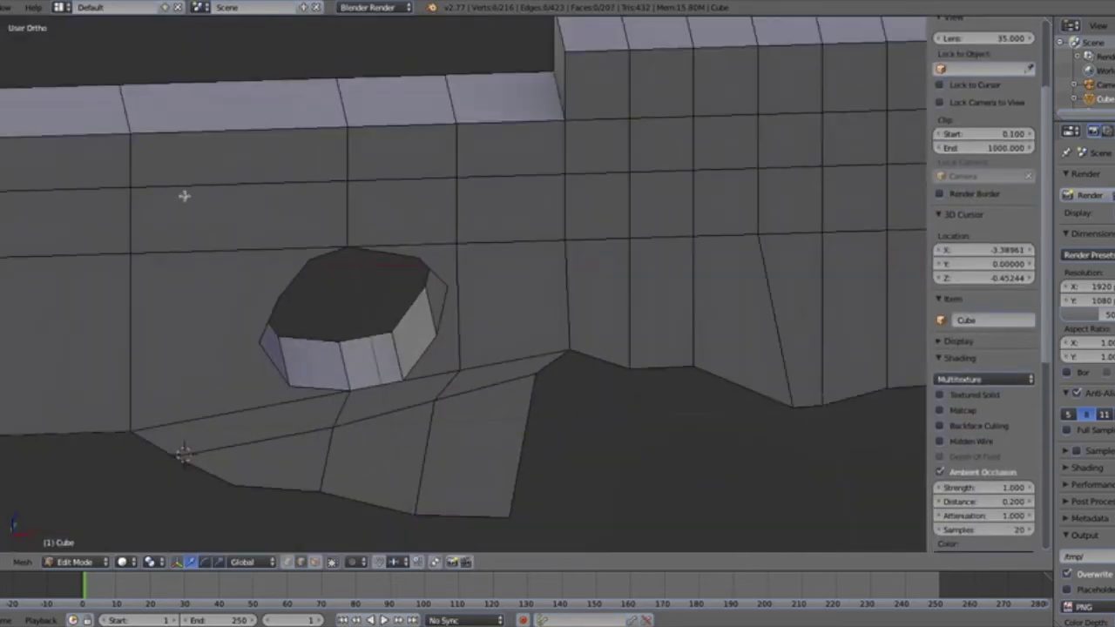
middle_drag(233, 184, 286, 174)
In front wireframe view, select the three top faces above the thumbhole area and lower them along Z onto the reference stock's top edge
key(KP_1)
scroll(339, 226, up, 4)
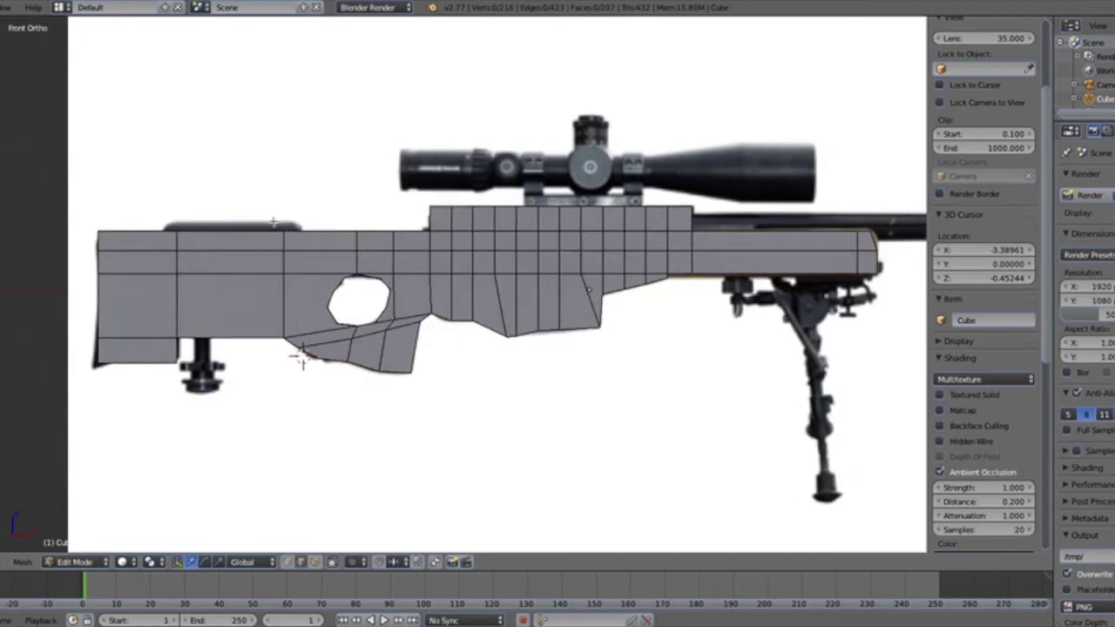
key(z)
shift+middle_drag(187, 413, 299, 418)
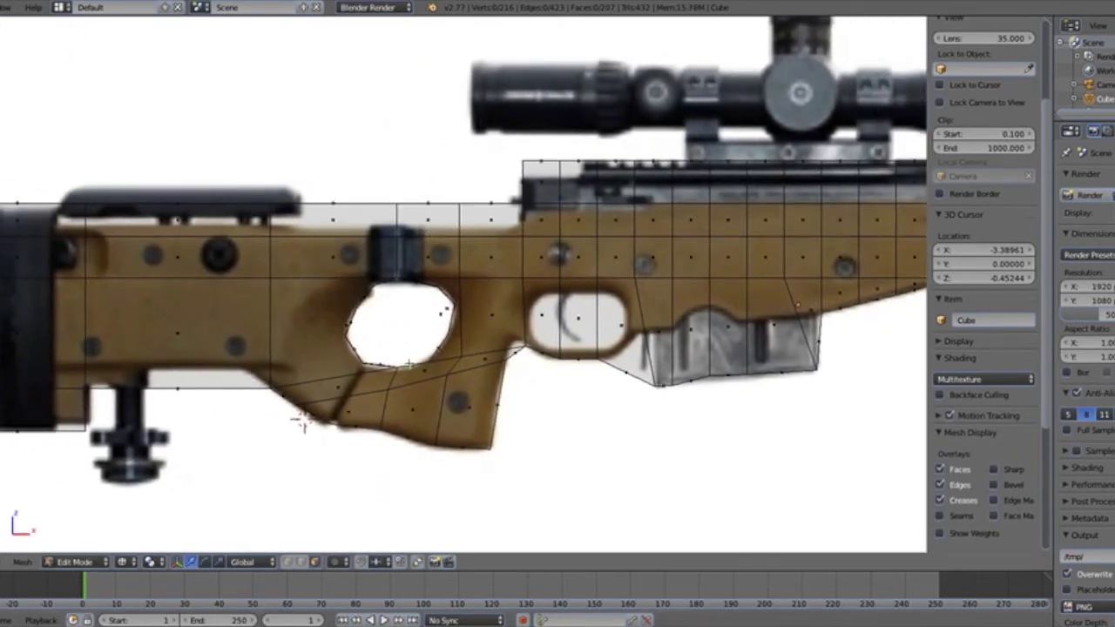
scroll(287, 436, up, 1)
drag(494, 187, 325, 186)
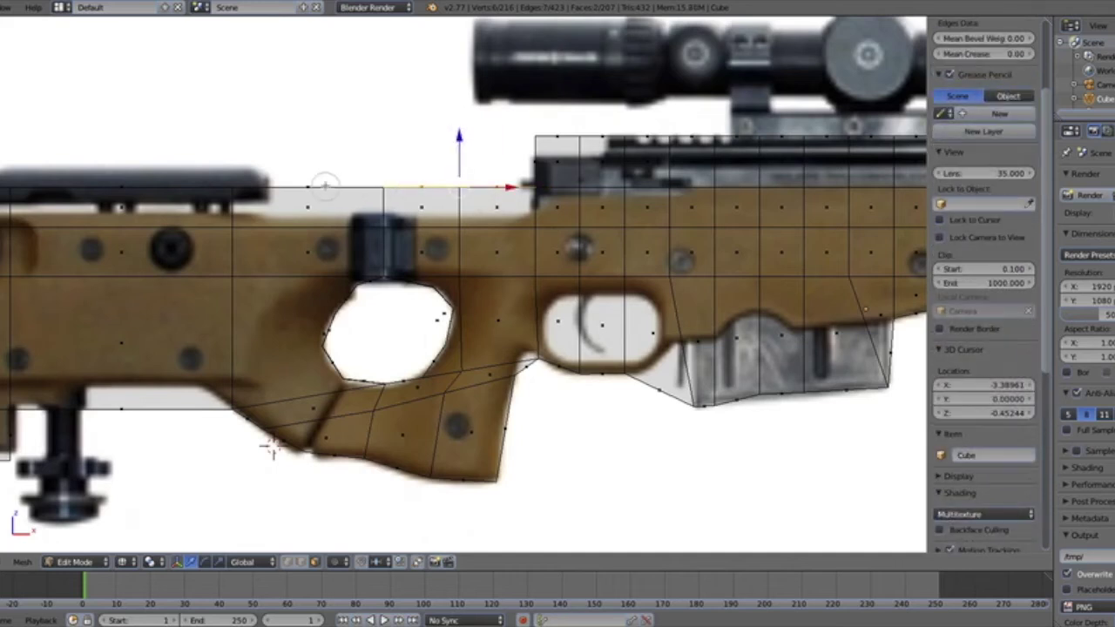
shift+right_click(307, 185)
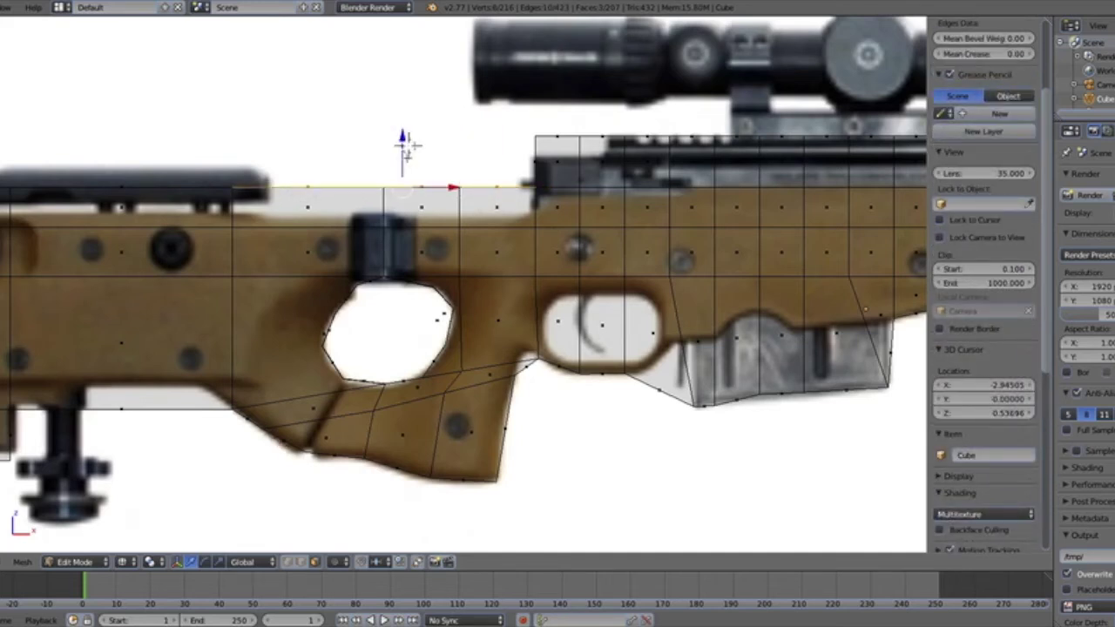
mouse_move(406, 140)
mouse_down()
mouse_move(407, 166)
mouse_move(406, 145)
mouse_up()
Add a vertical loop cut through the stock's upper strip, aligned with the front end of the reference cheek rest
shift+middle_drag(406, 145, 599, 124)
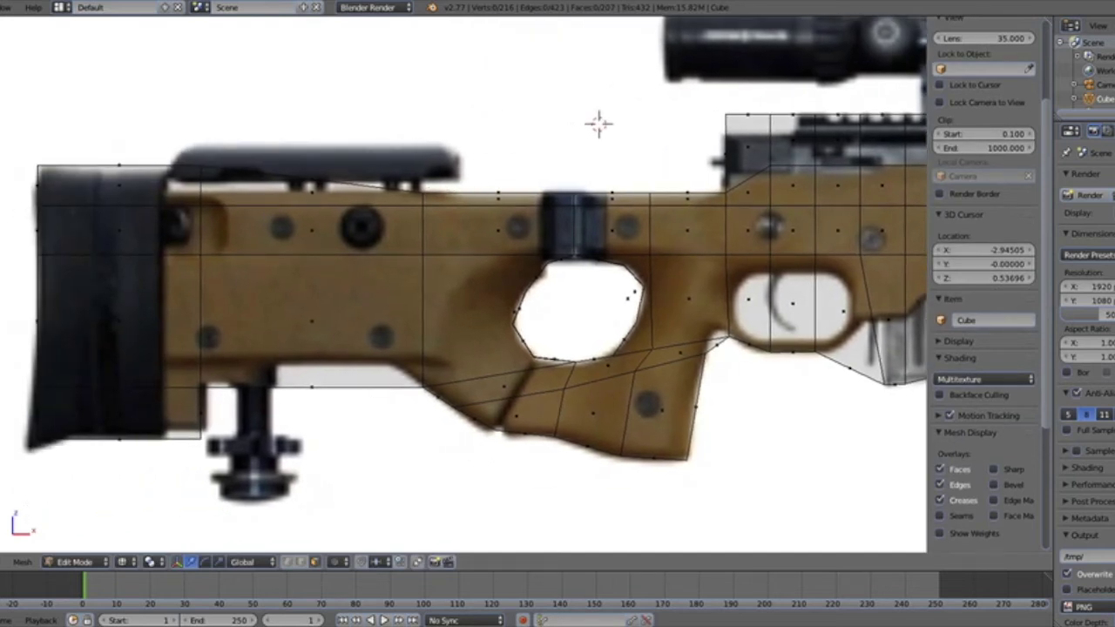
key(ctrl+r)
click(523, 207)
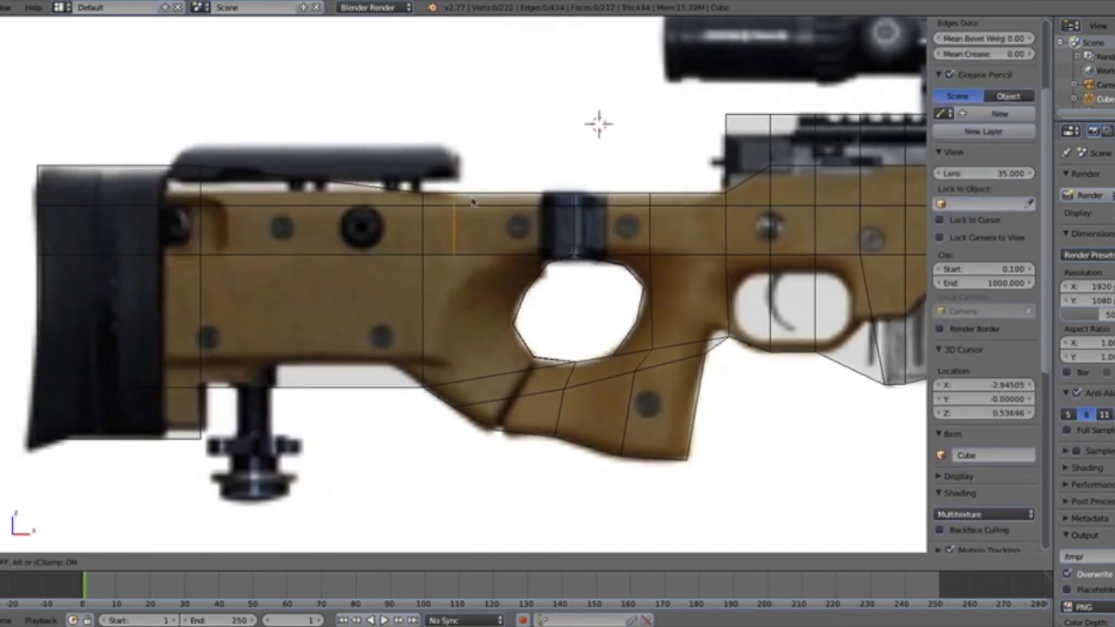
click(473, 202)
key(a)
key(a)
key(a)
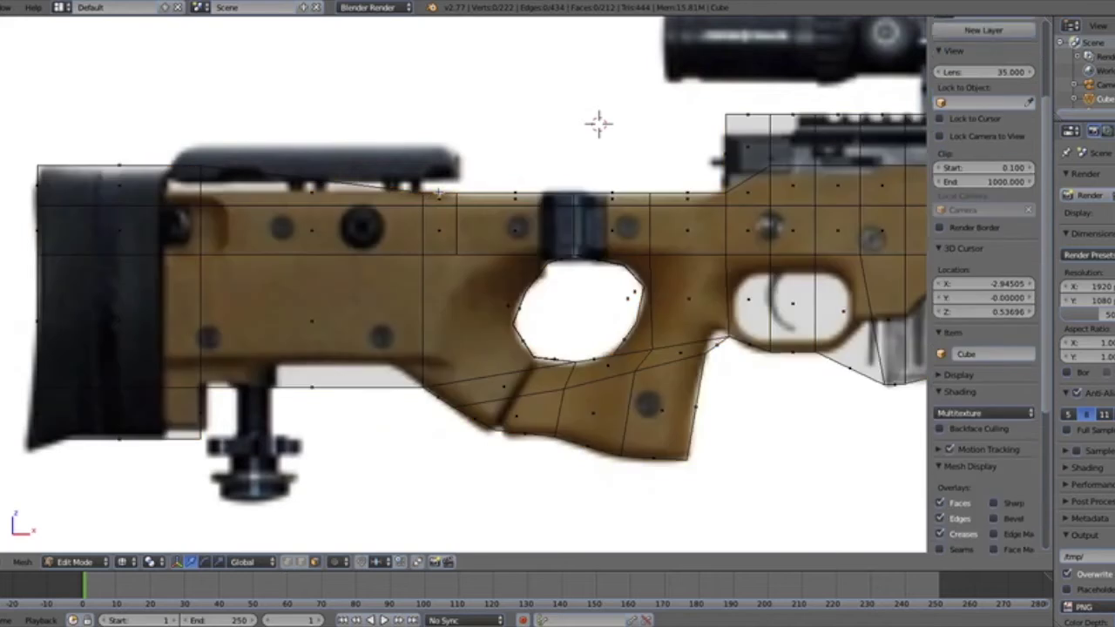
Select the narrow top face under the cheek rest's front end and extrude it up to the cheek rest's top
click(436, 187)
key(a)
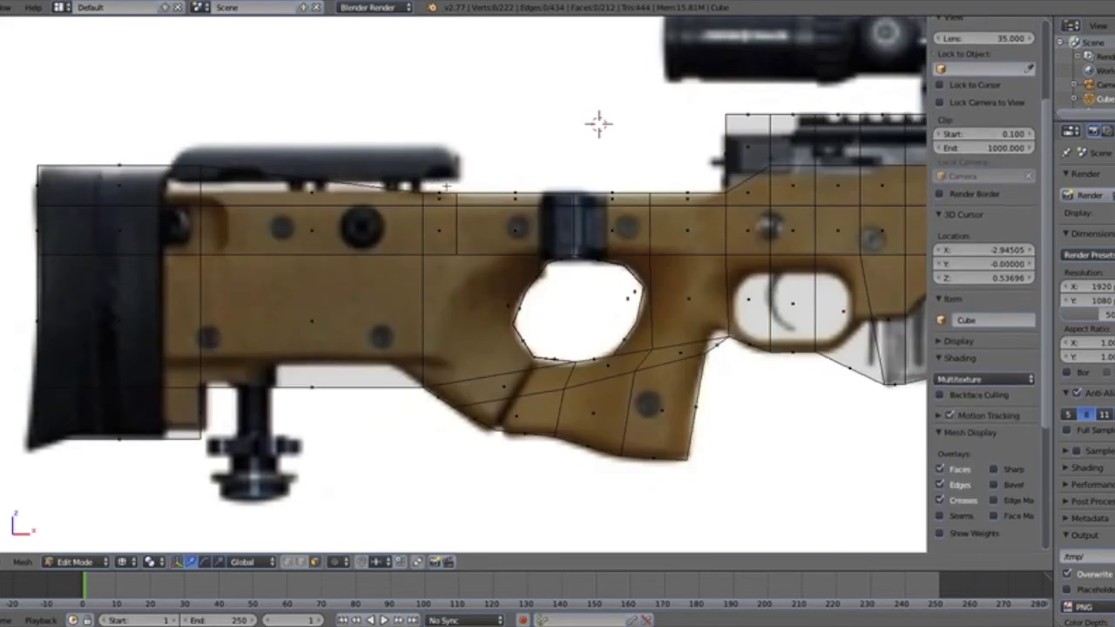
key(c)
click(436, 182)
right_click(437, 180)
key(ctrl+r)
click(440, 157)
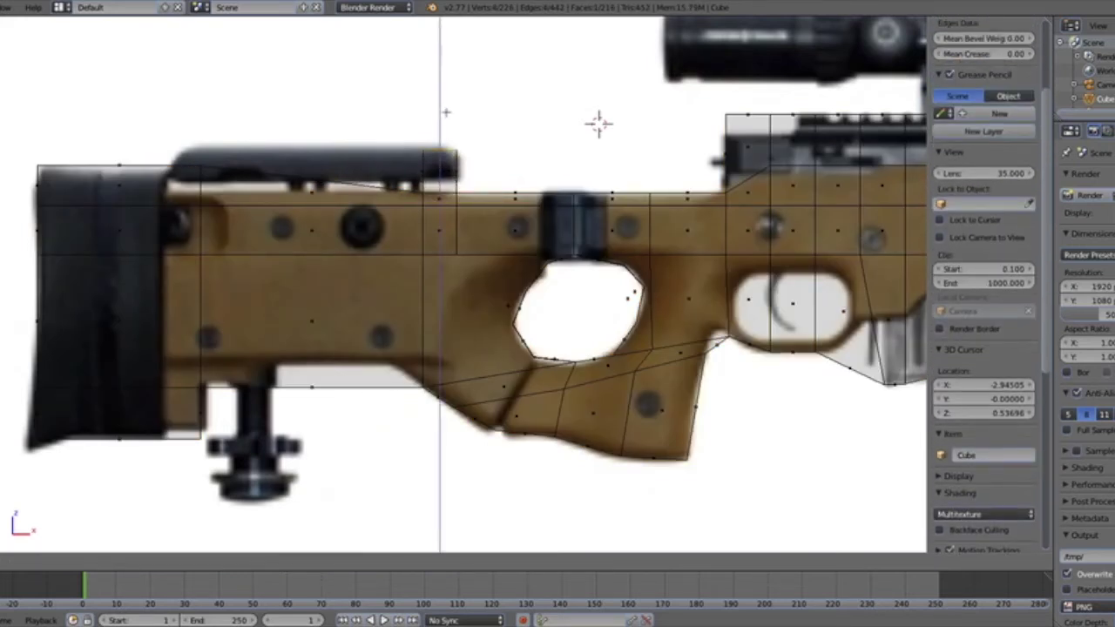
click(445, 107)
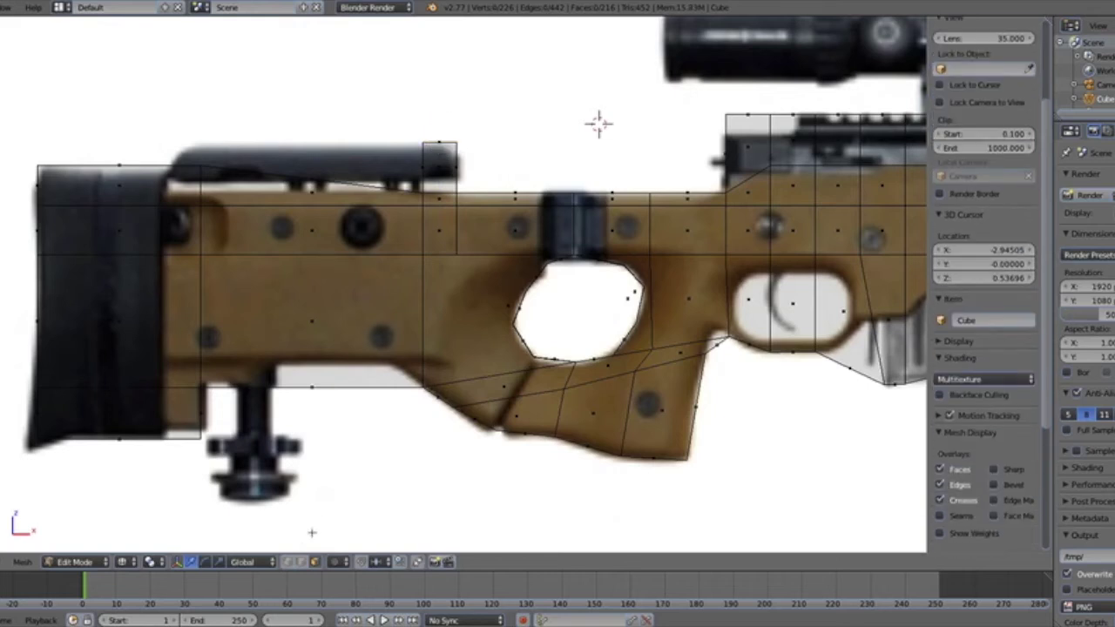
Select the edge at the rear base of the extruded block and raise it along Z level with the stock's rear top edge
key(c)
click(422, 192)
right_click(421, 193)
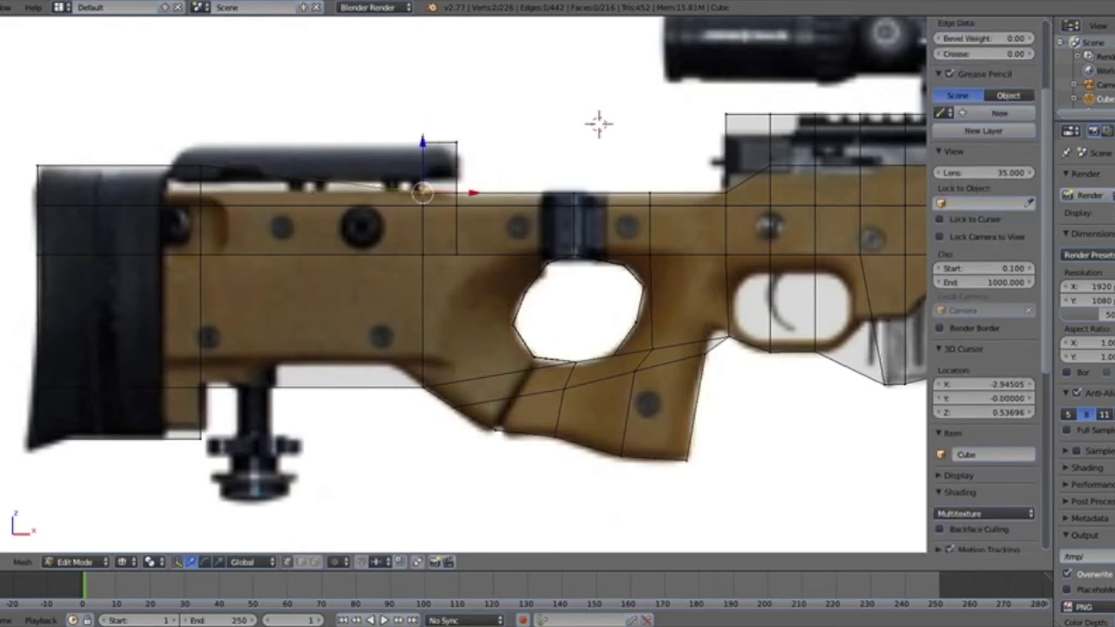
drag(425, 147, 425, 139)
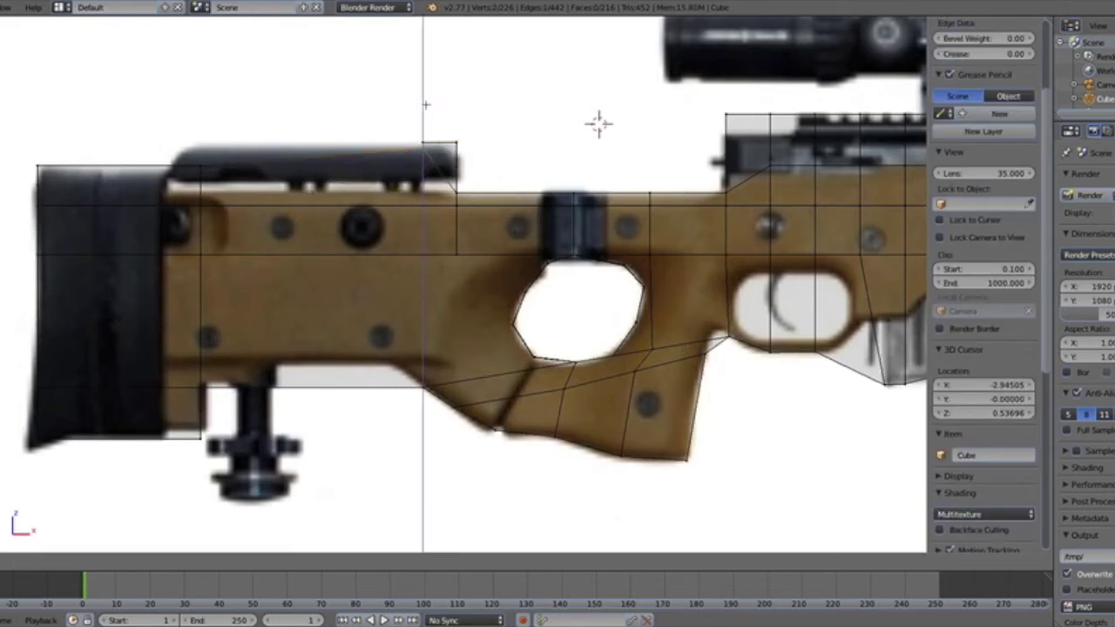
click(426, 124)
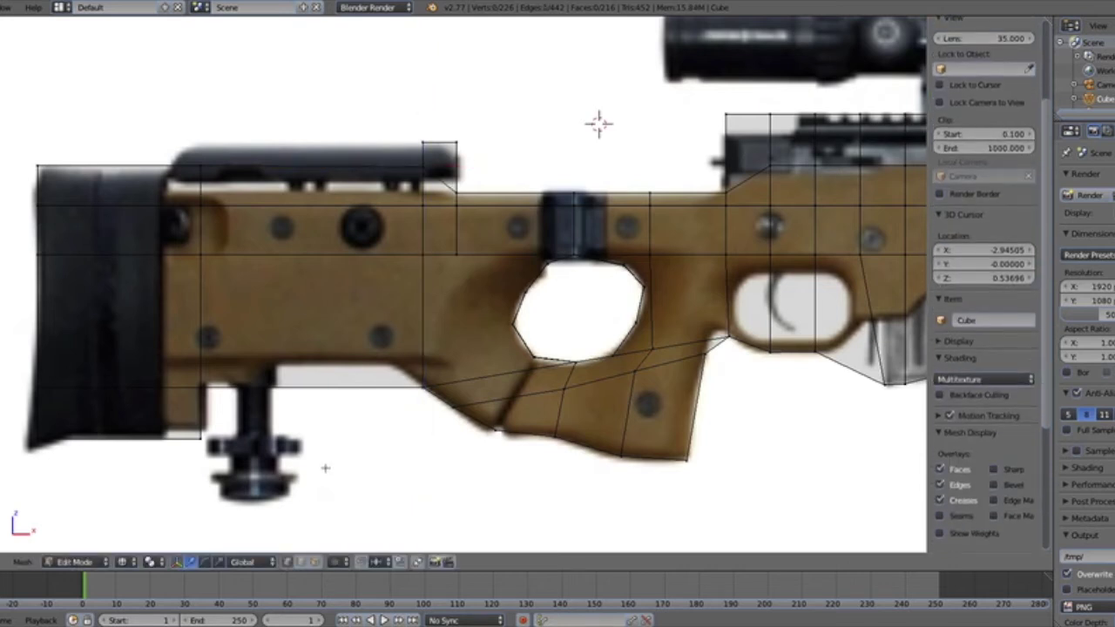
Extrude the long top face behind the block upward to the cheek rest's top height
right_click(311, 164)
key(e)
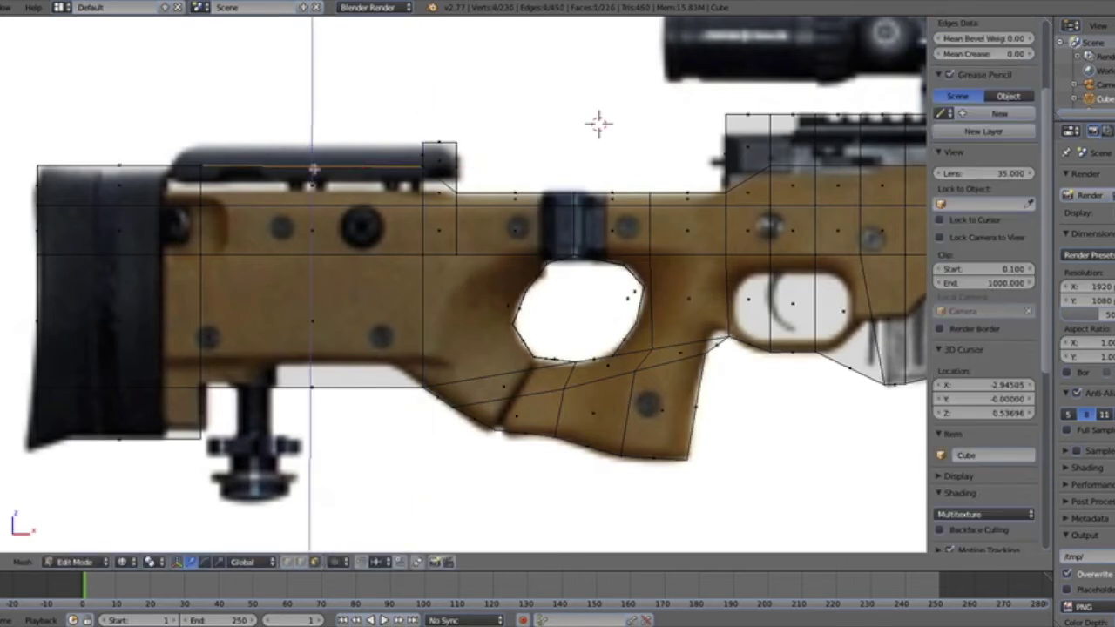
click(311, 140)
key(a)
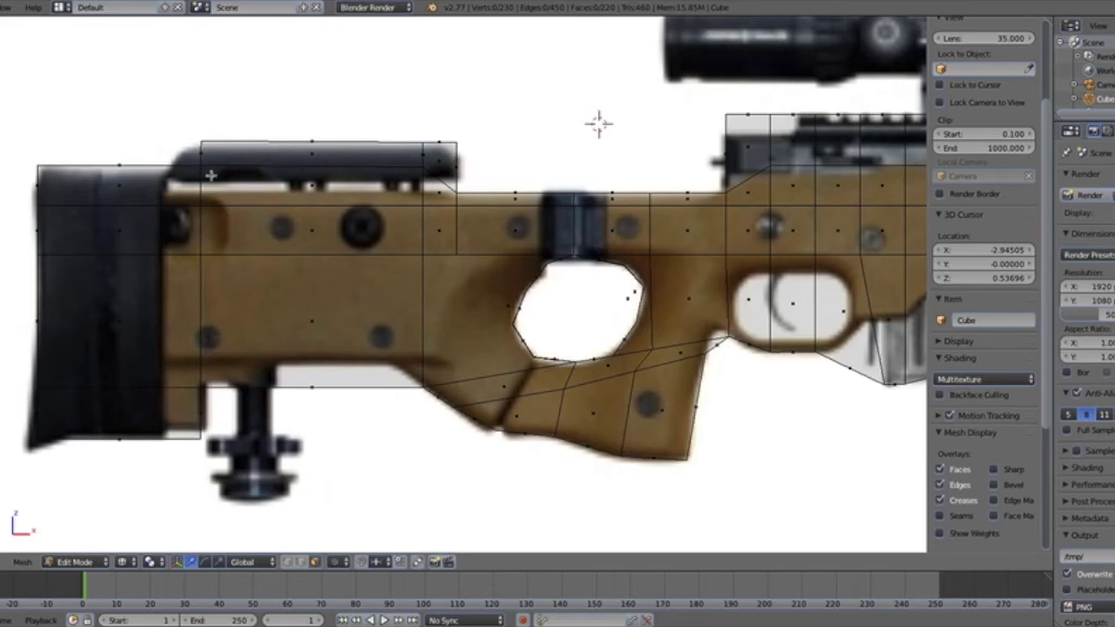
Move the edge at the cheek rest's rear base backward along X to match the slanted end in the reference
right_click(190, 162)
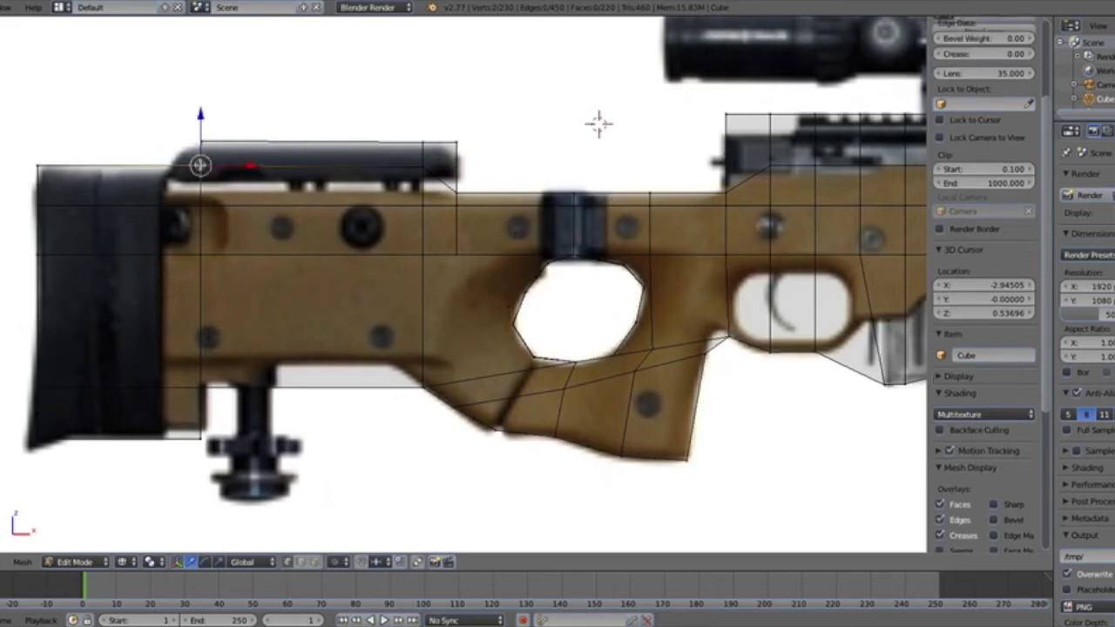
key(g)
key(x)
click(212, 163)
key(a)
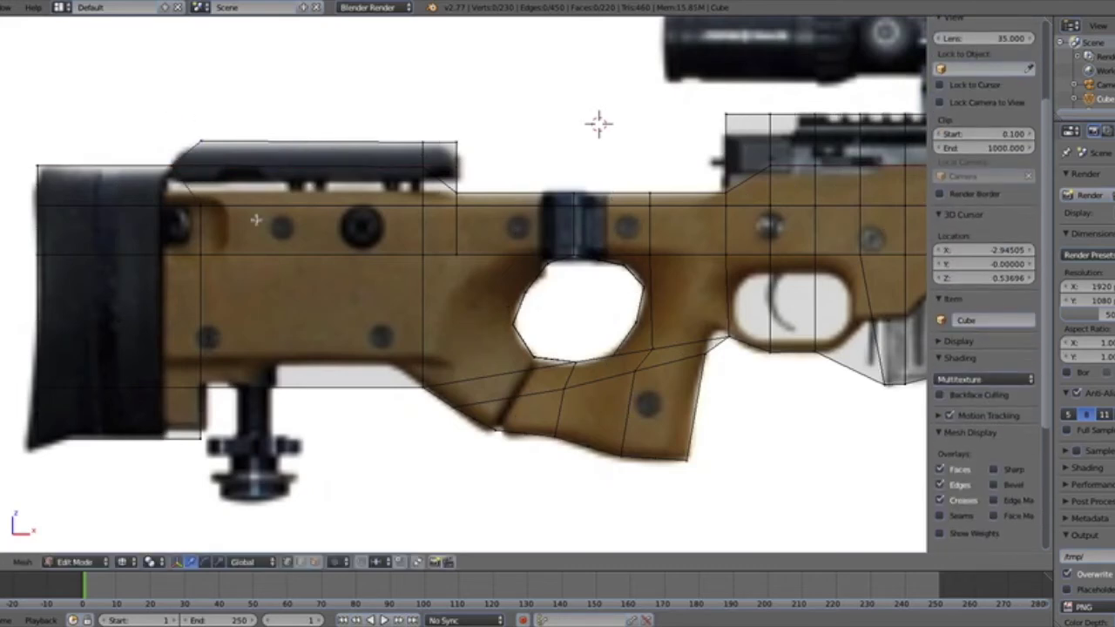
Compare the stock and new cheek rest outline with the front reference in wireframe and solid display
key(z)
scroll(259, 229, down, 5)
key(alt+z)
scroll(523, 213, up, 3)
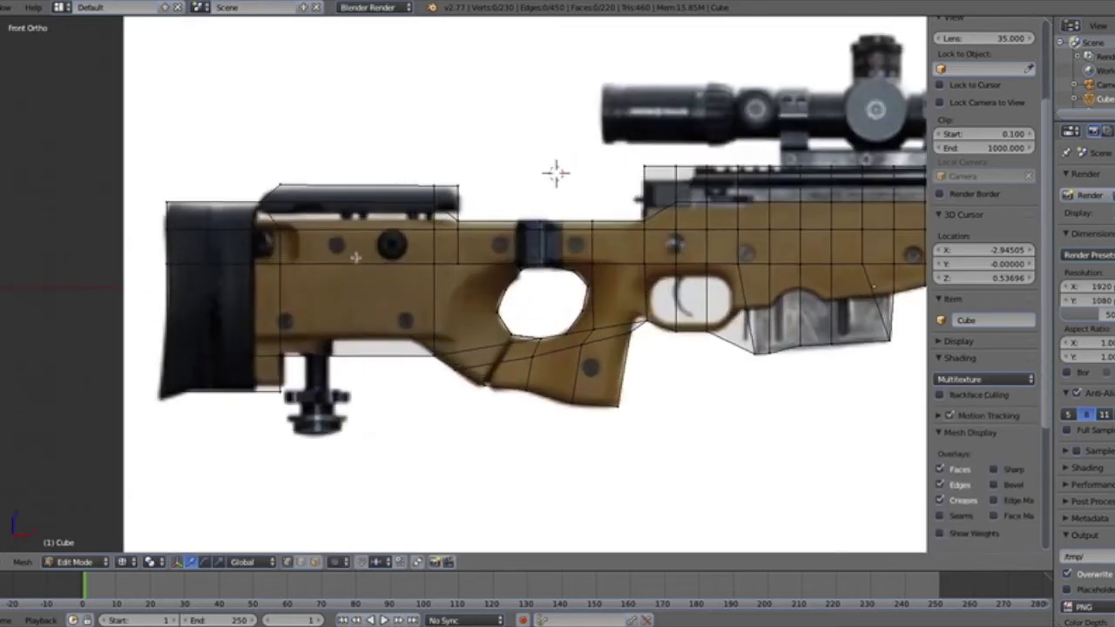
shift+middle_drag(555, 172, 640, 107)
scroll(641, 106, up, 2)
key(alt+z)
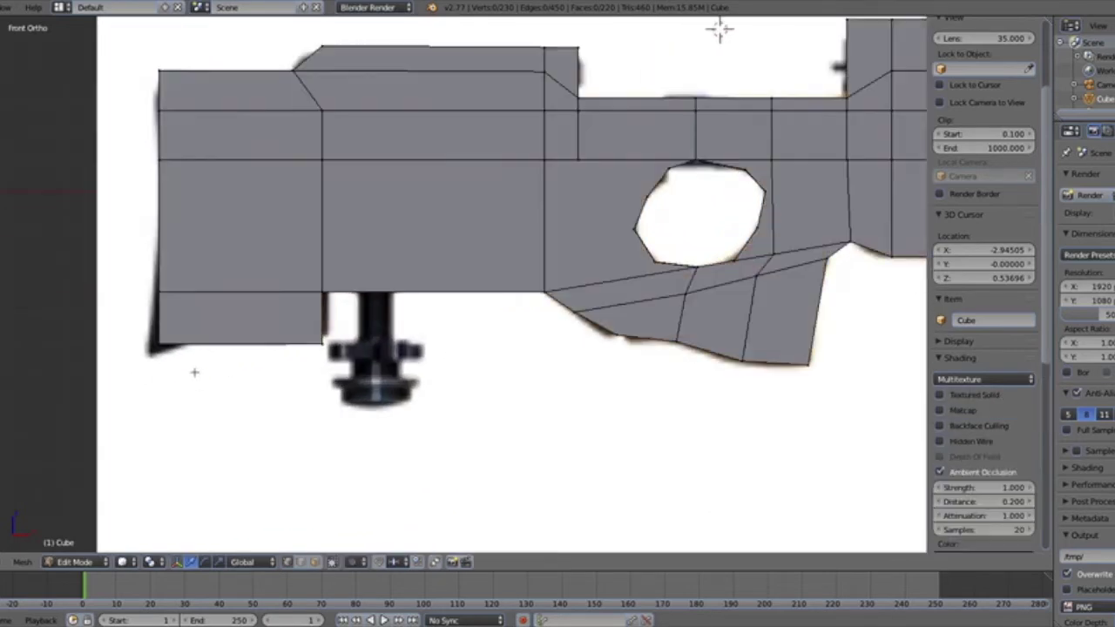
Move the vertices at the stock's lower rear corner outward to match the slanted butt end in the reference
key(alt+z)
key(b)
drag(146, 350, 170, 343)
drag(145, 302, 144, 312)
drag(180, 352, 189, 352)
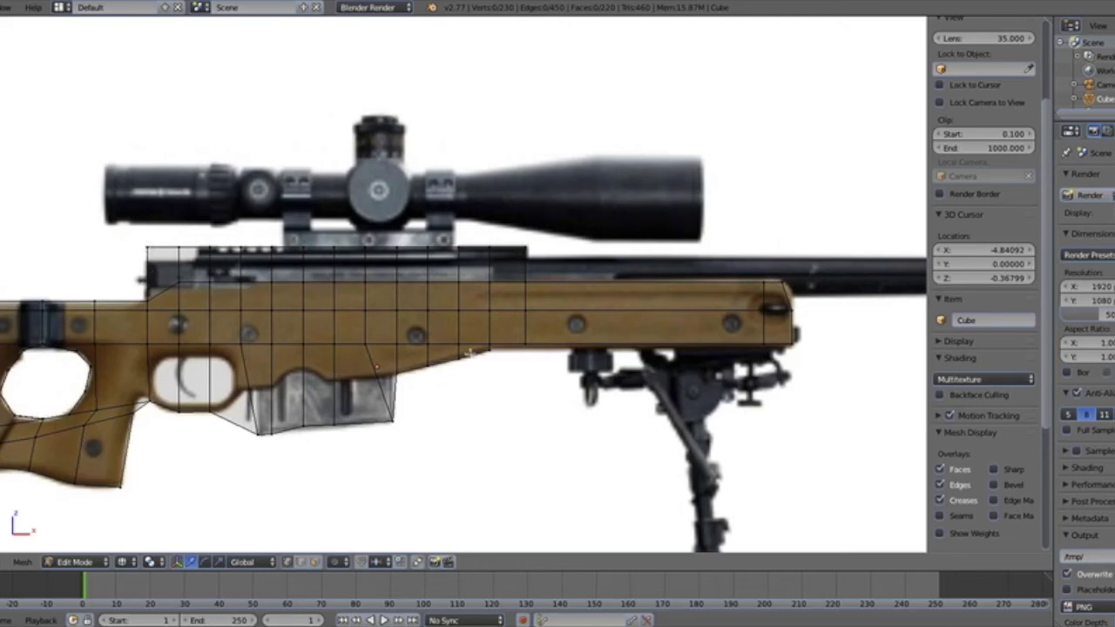
Add a cylinder at the receiver's front end, scale it down and rotate it 90° about the Y axis
mouse_move(469, 352)
shift+middle_down()
mouse_move(358, 349)
mouse_move(317, 319)
mouse_move(423, 264)
shift+middle_up()
key(z)
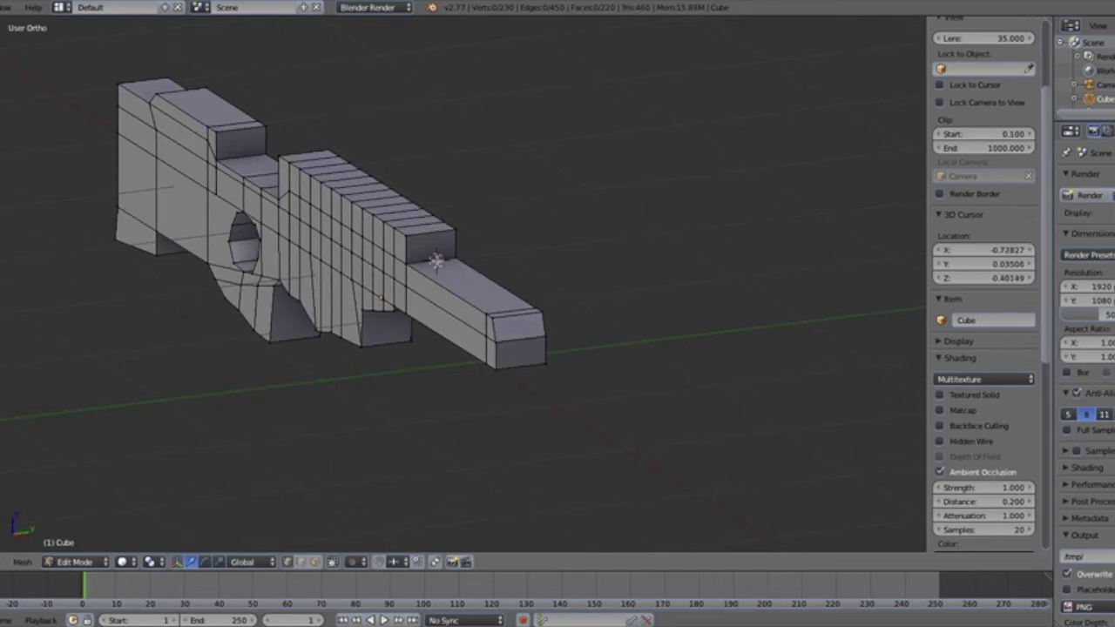
key(shift+a)
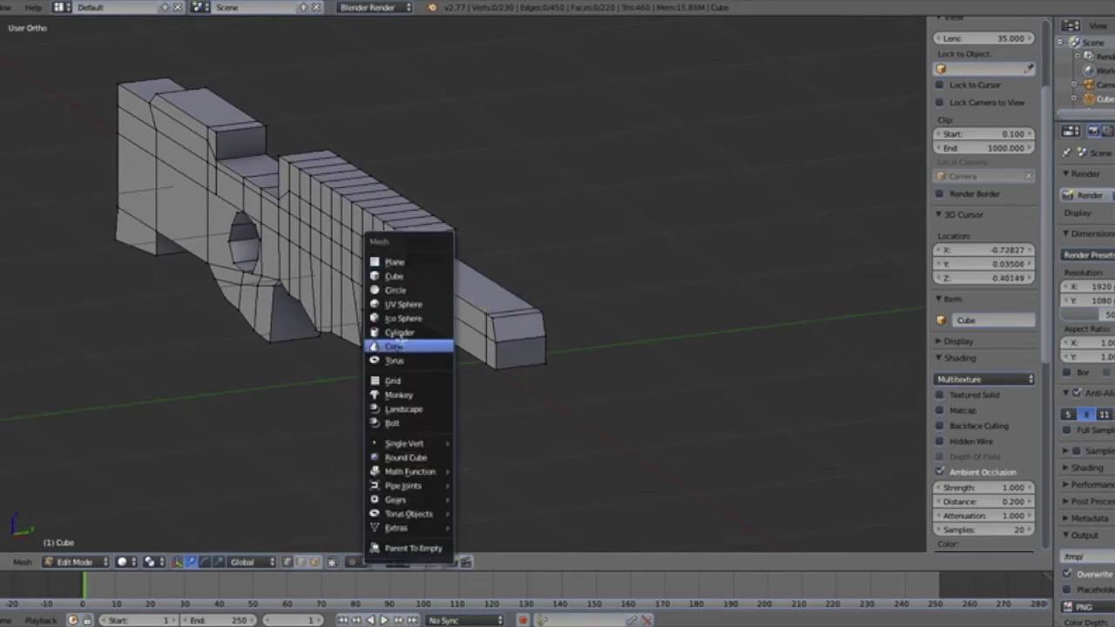
click(402, 332)
key(s)
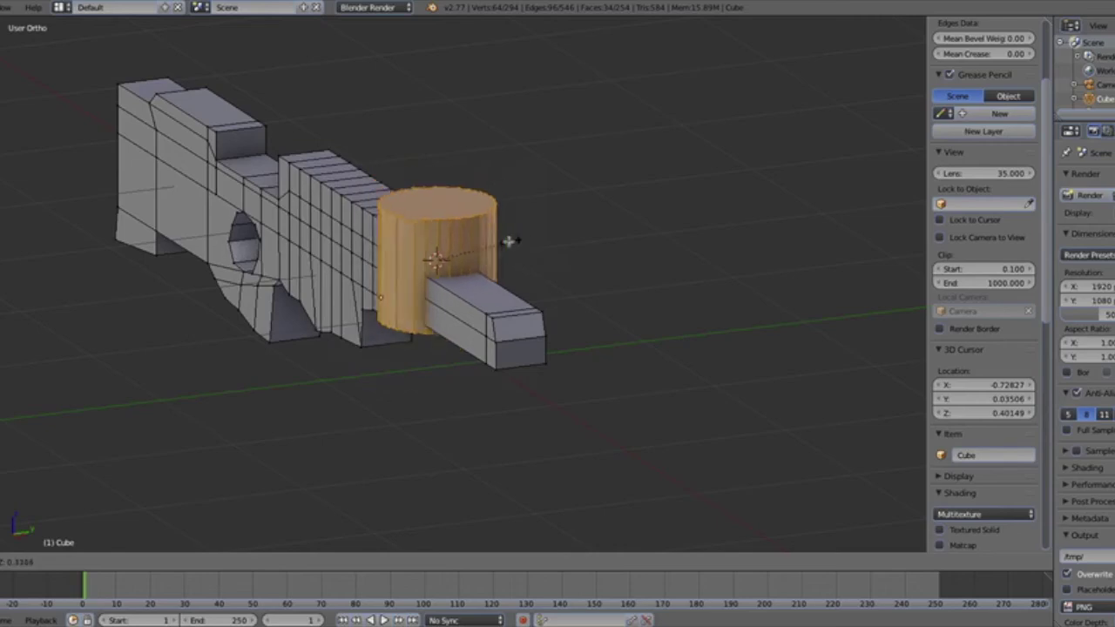
click(473, 257)
text(ry90)
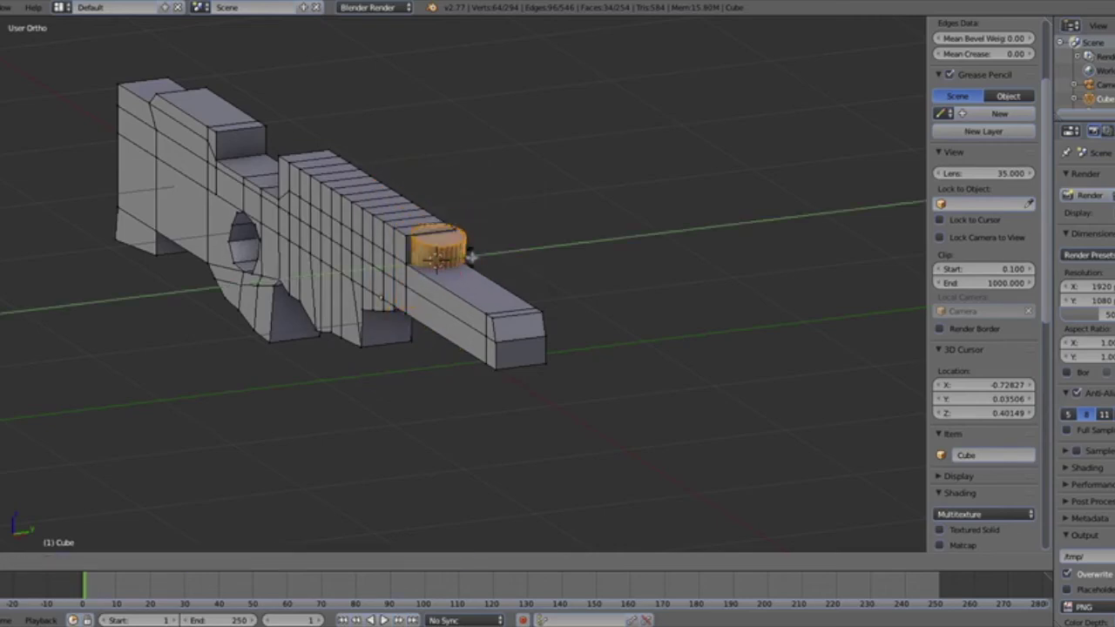
key(Return)
Centre the cylinder along Y on the gun body and scale it to fit within the receiver's front face
drag(484, 255, 478, 255)
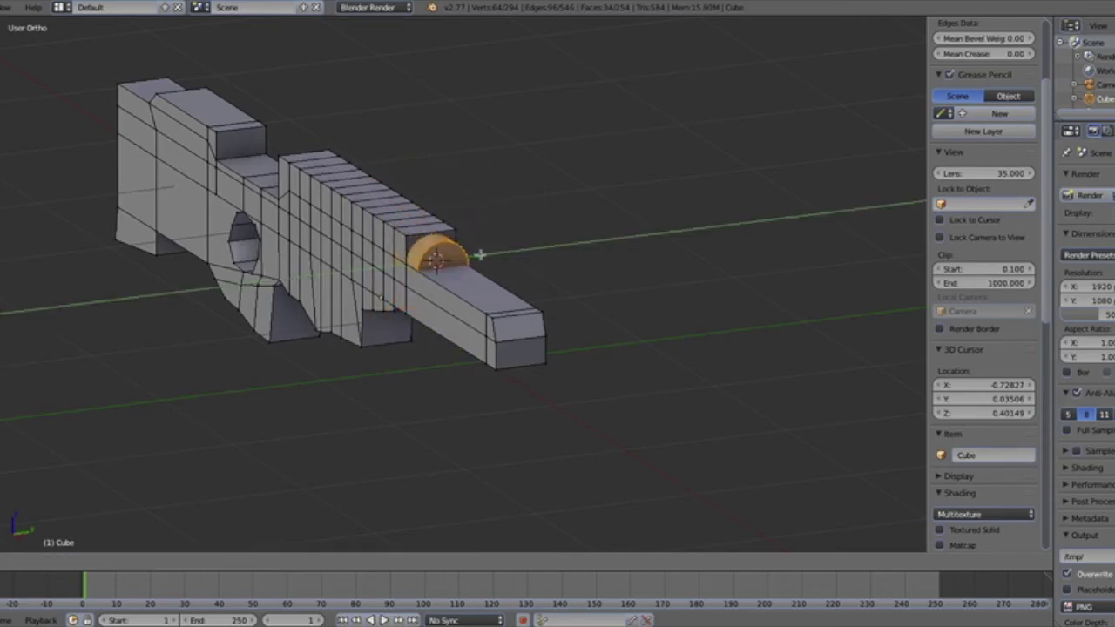
click(478, 256)
middle_drag(478, 255, 380, 364)
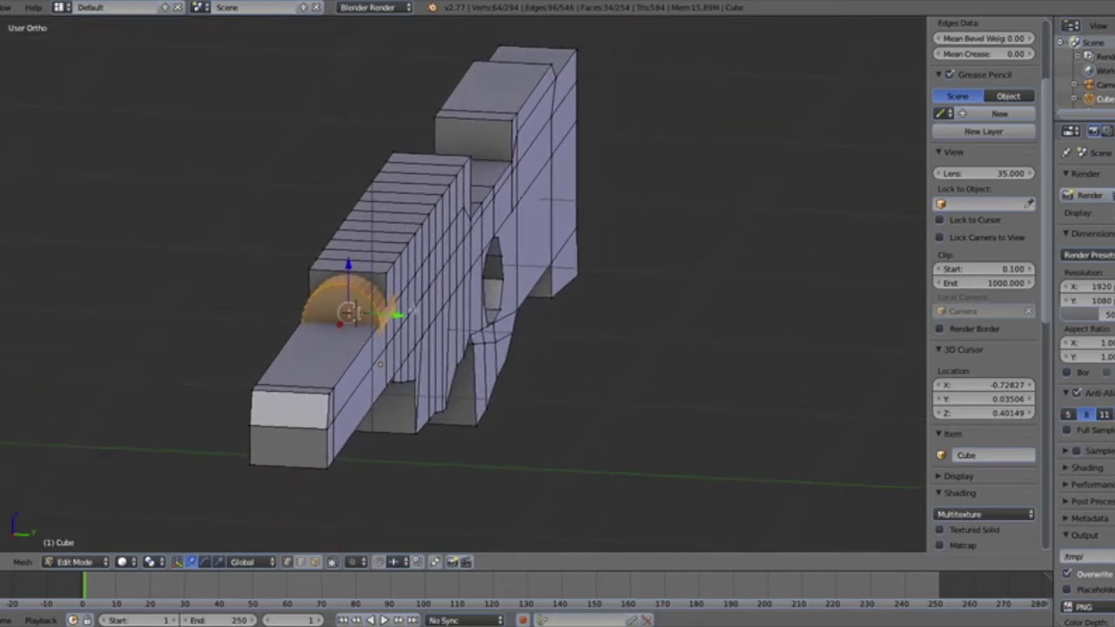
scroll(473, 296, up, 5)
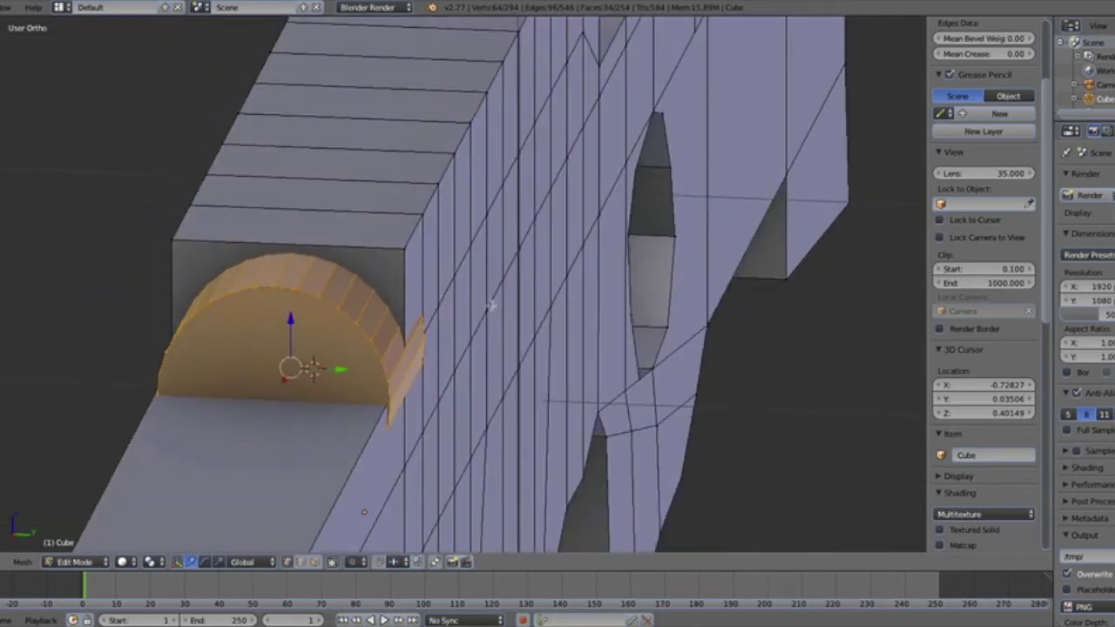
key(s)
click(470, 306)
middle_drag(465, 305, 526, 288)
drag(416, 361, 413, 361)
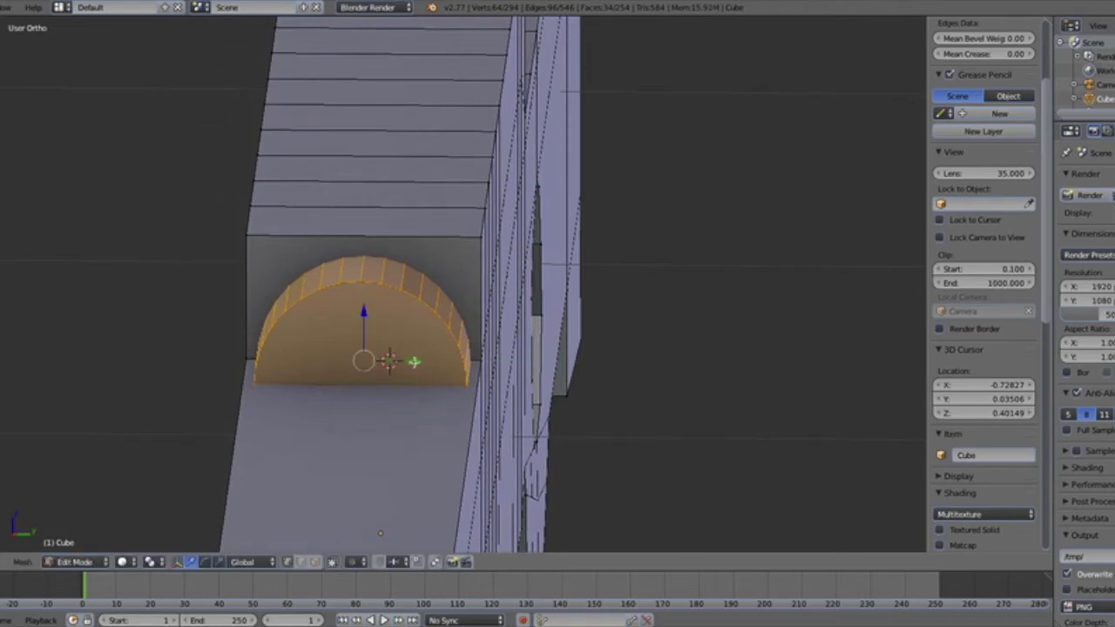
key(s)
click(462, 364)
middle_drag(462, 363, 547, 354)
scroll(467, 368, down, 4)
mouse_move(428, 348)
middle_down()
mouse_move(457, 358)
mouse_move(425, 367)
middle_up()
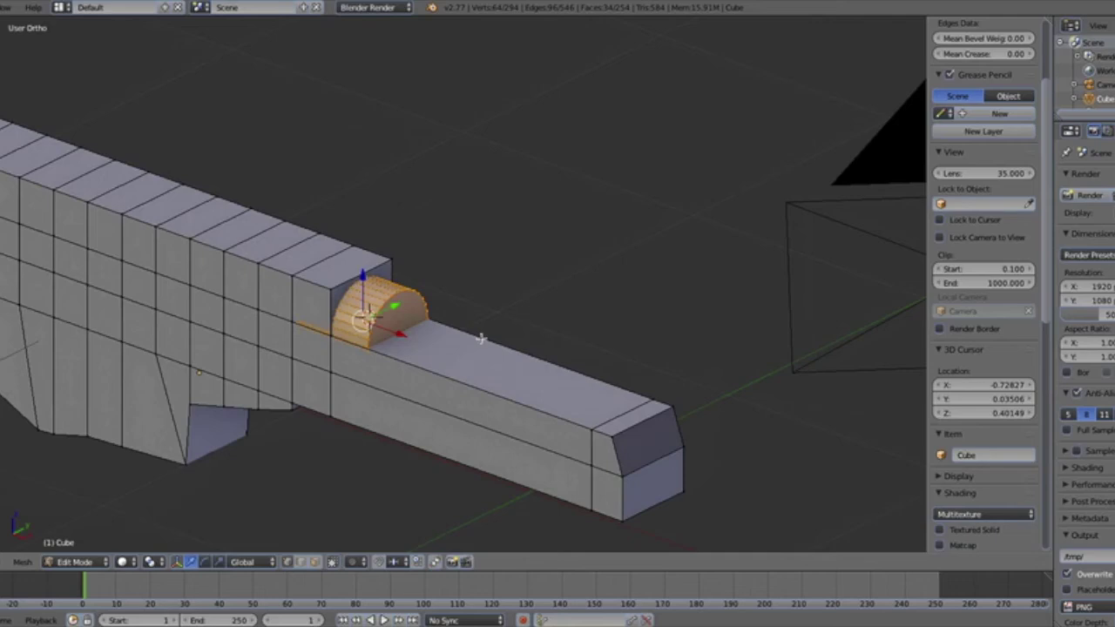
key(s)
Select the cylinder's front cap face and move it forward along X to form the long barrel
scroll(413, 353, down, 3)
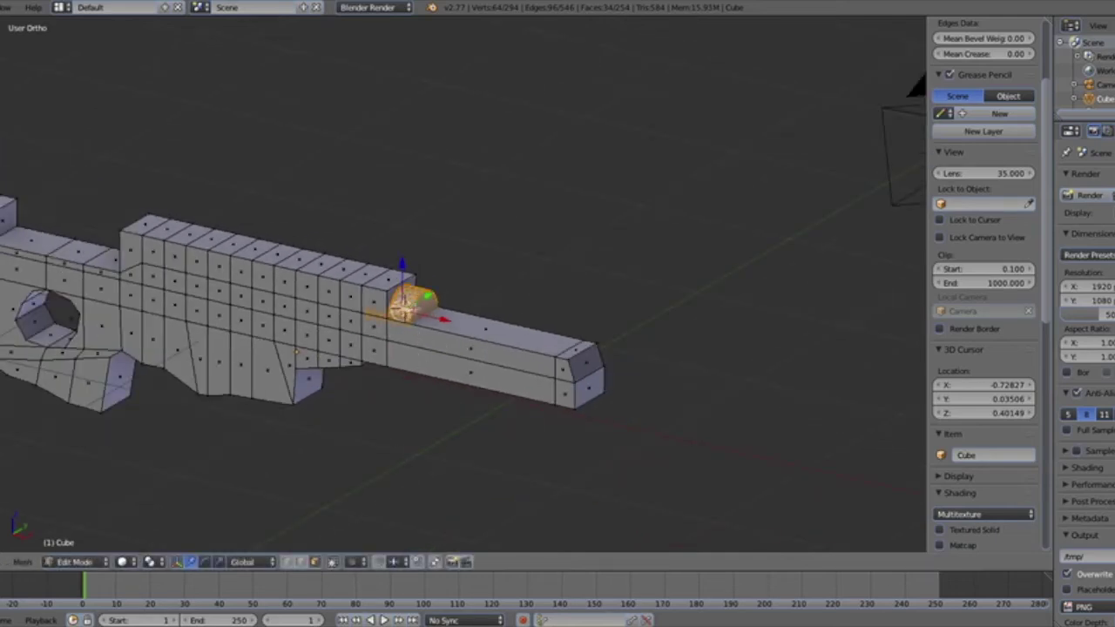
right_click(408, 313)
right_click(429, 311)
drag(464, 322, 784, 409)
scroll(746, 413, down, 4)
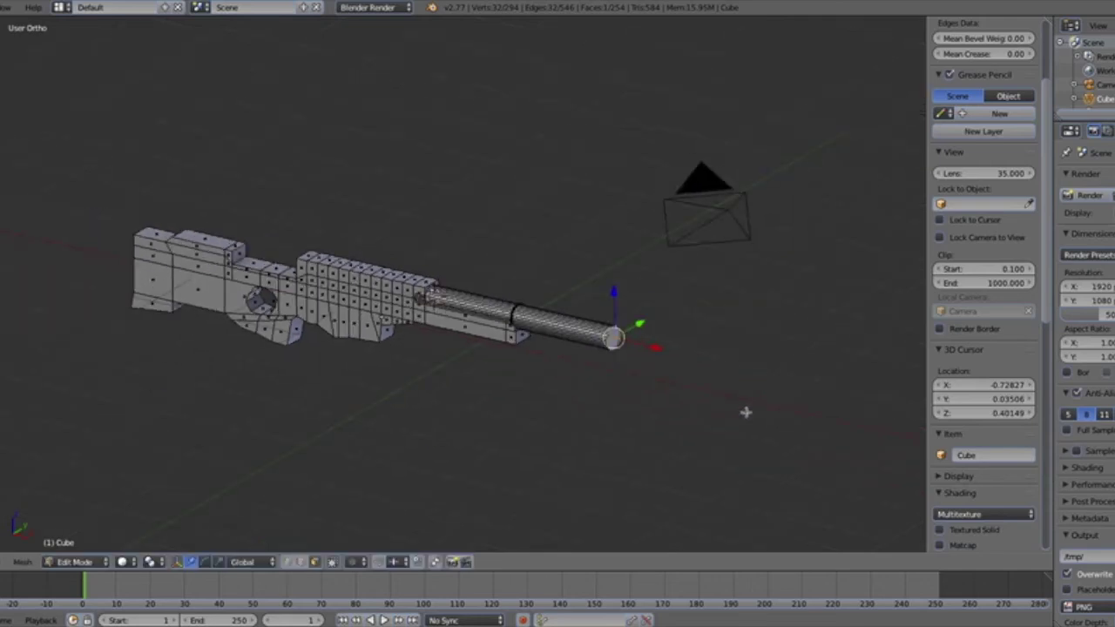
middle_drag(746, 412, 543, 287)
key(e)
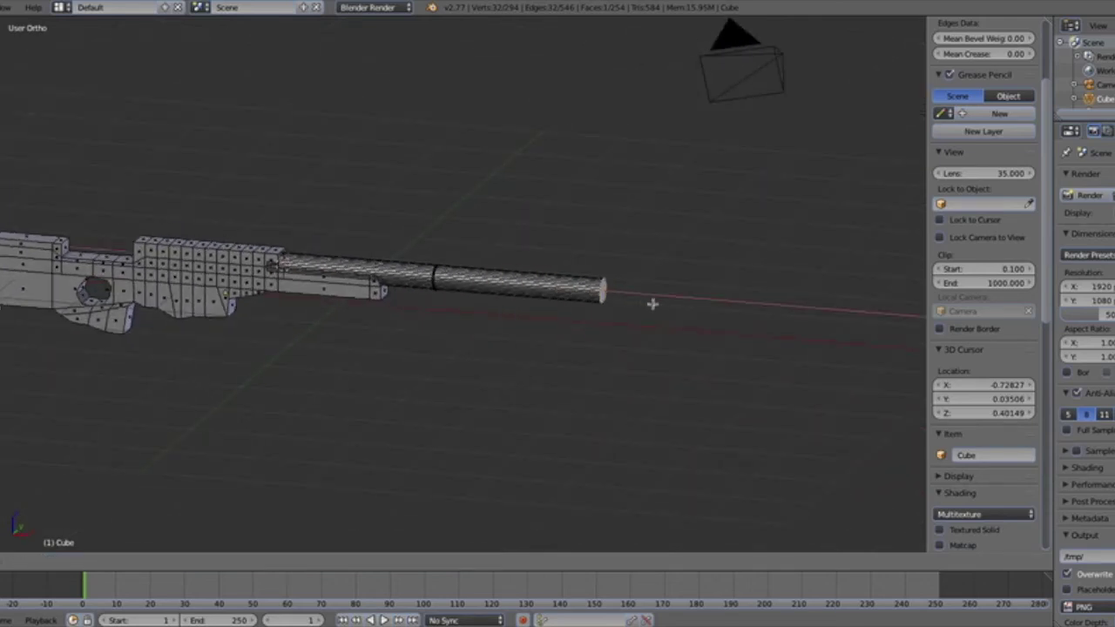
click(653, 304)
drag(643, 297, 685, 299)
key(ctrl+z)
Move the barrel's end face back along X in front view to just behind the suppressor in the reference
key(KP_1)
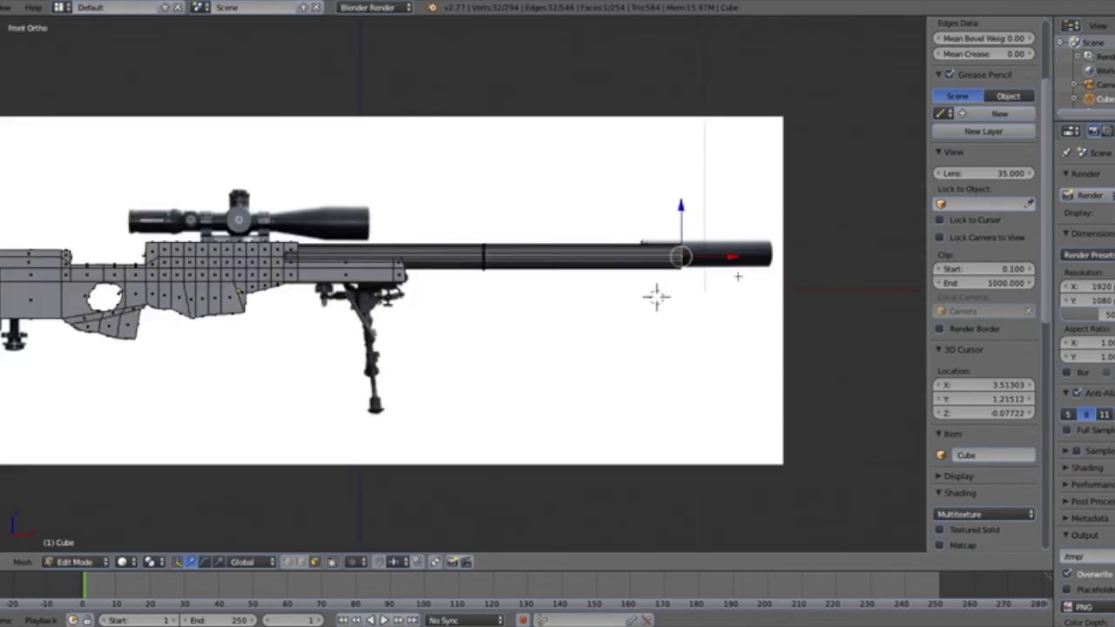
drag(731, 255, 687, 257)
click(625, 304)
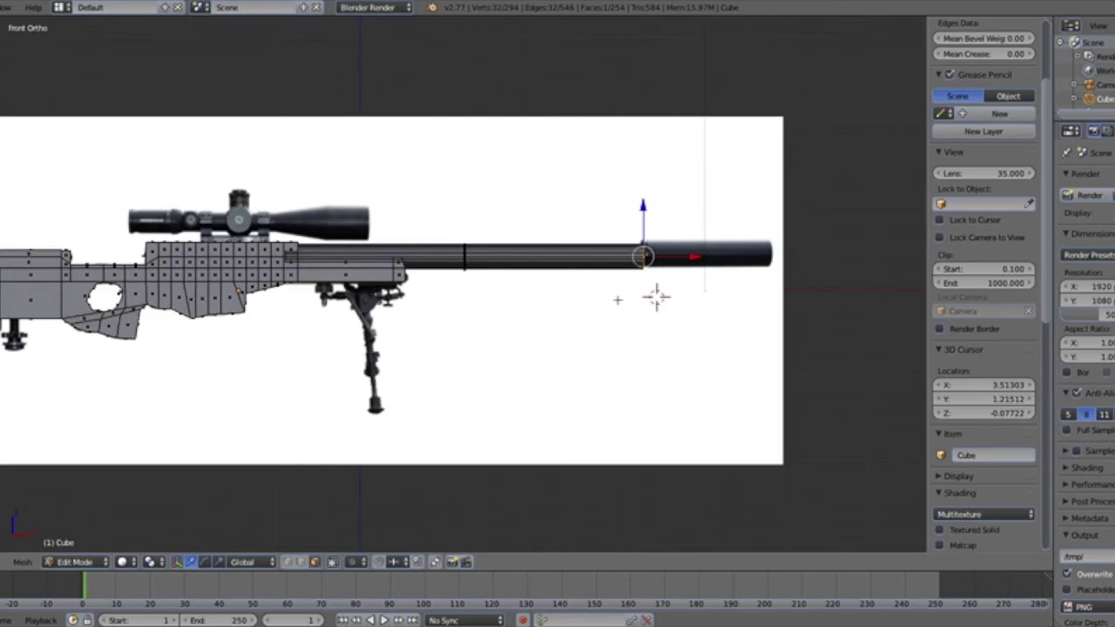
shift+middle_drag(644, 295, 540, 286)
scroll(562, 273, up, 2)
shift+middle_drag(612, 278, 517, 283)
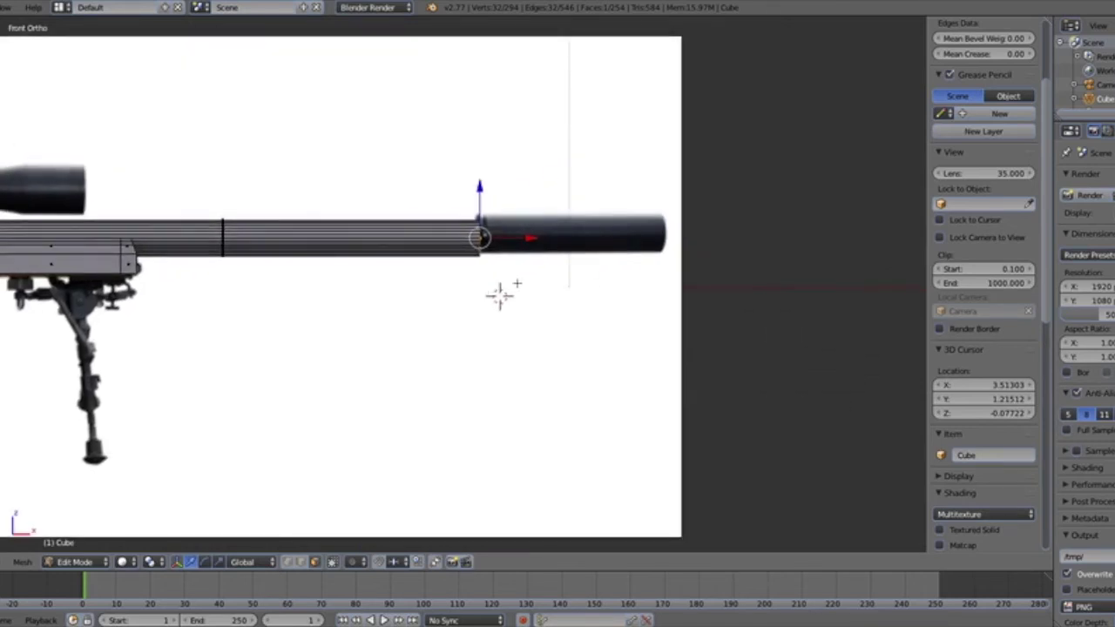
drag(528, 239, 513, 241)
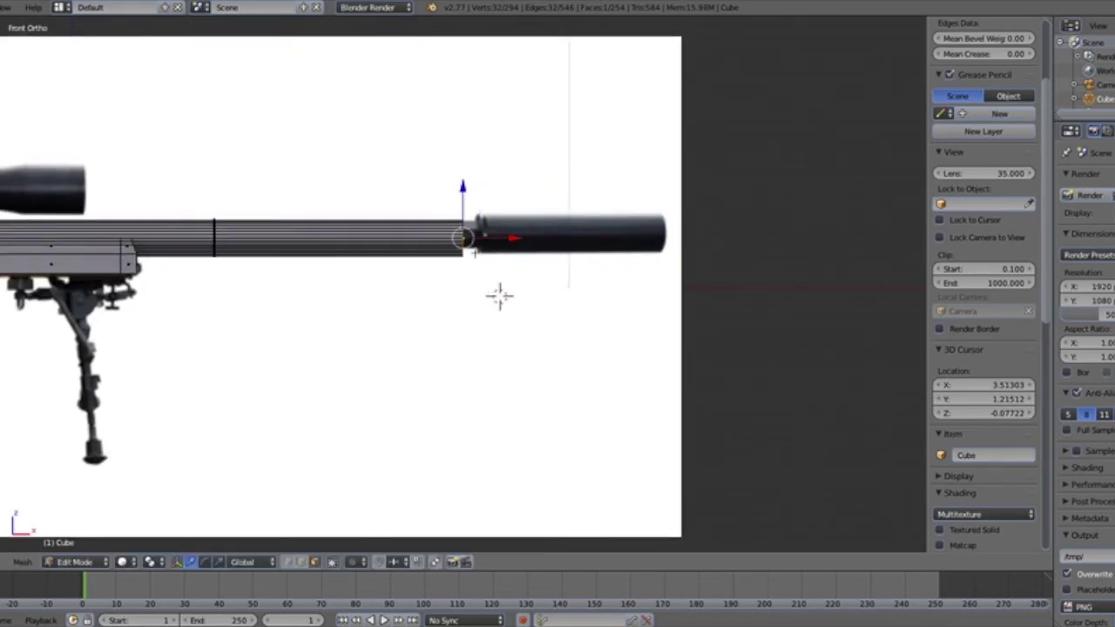
Extrude the barrel's end face forward in short segments and scale the last one up about 1.4 times as a flared collar
key(e)
click(499, 296)
key(e)
click(499, 296)
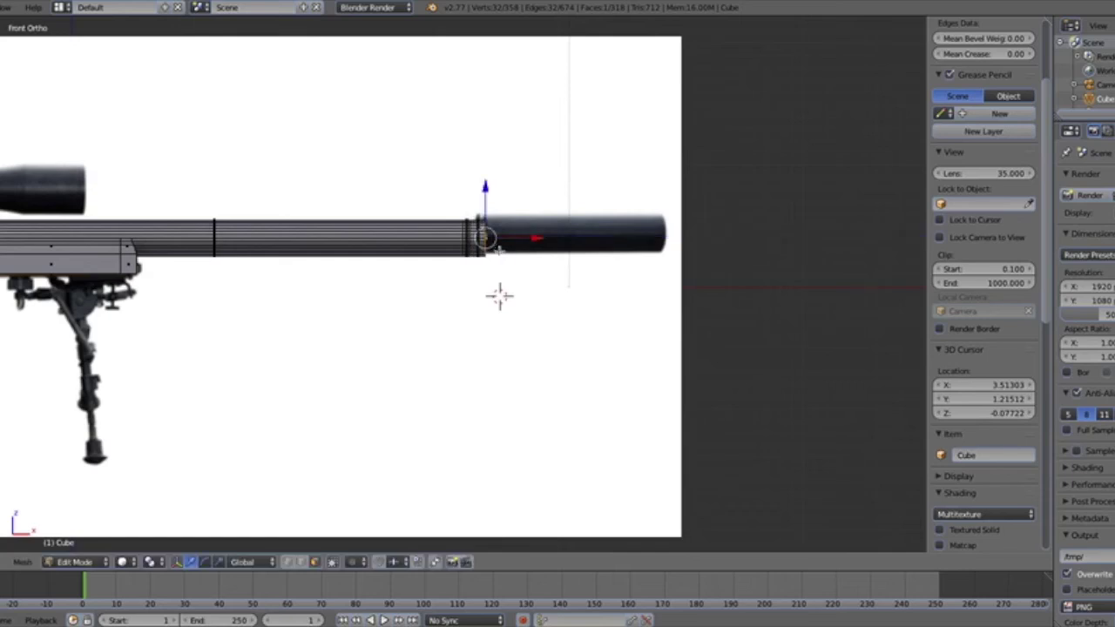
key(s)
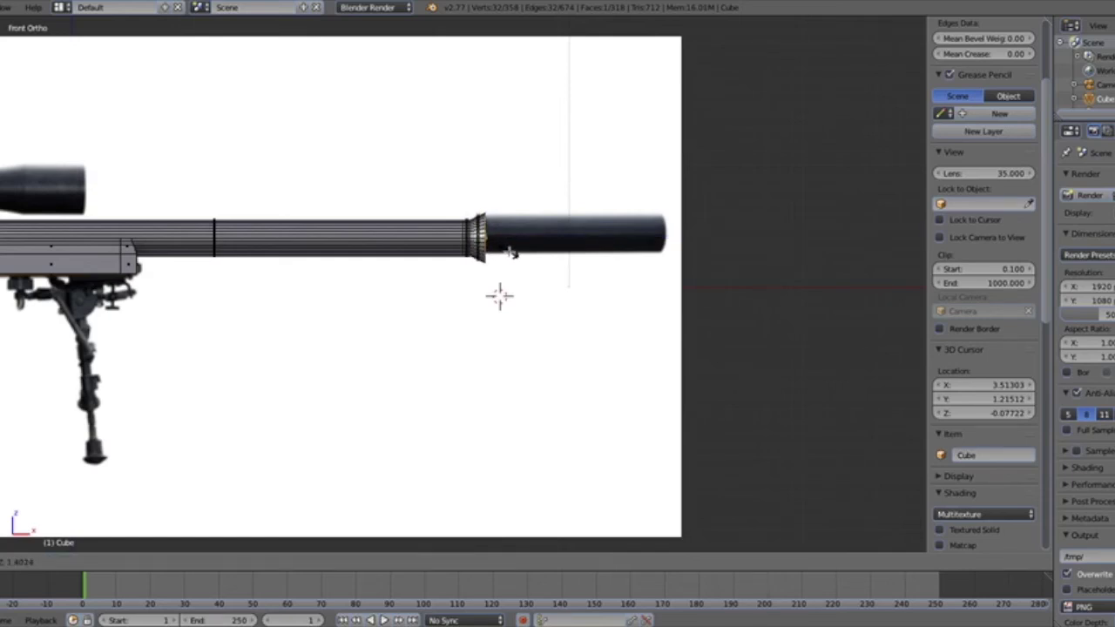
click(512, 251)
Extrude the collar's end face forward to the suppressor's tip in the reference and clear the selection
key(e)
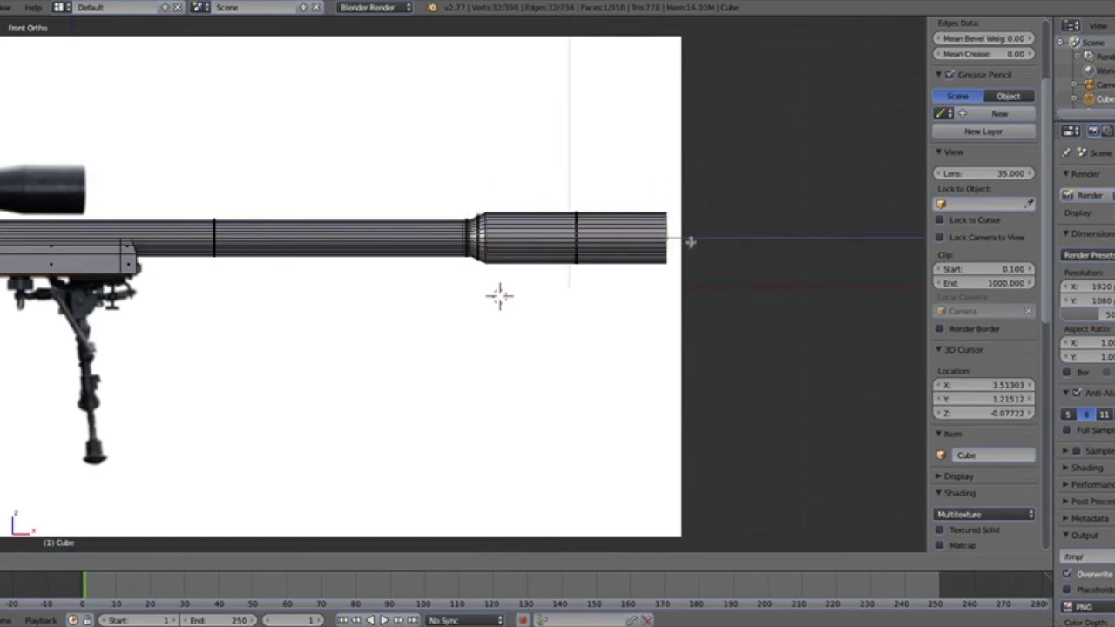
click(499, 296)
key(a)
Extrude the receiver's six top faces beneath the scope mount upward to the height of the mount's base rail
shift+middle_drag(499, 296, 890, 348)
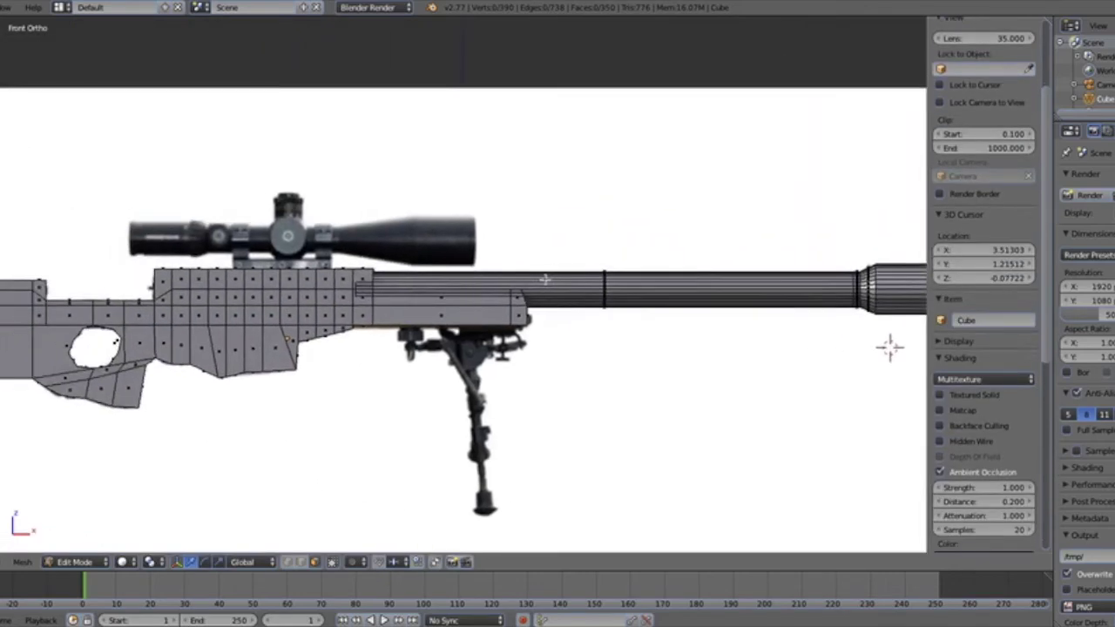
scroll(889, 347, down, 2)
shift+middle_drag(787, 326, 858, 339)
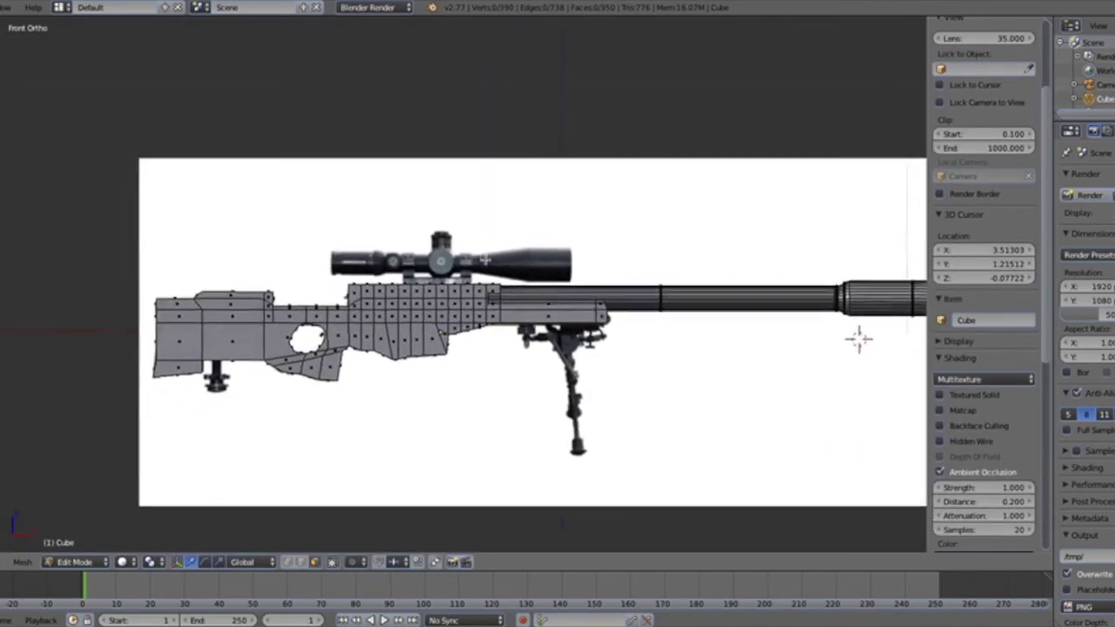
scroll(485, 259, up, 6)
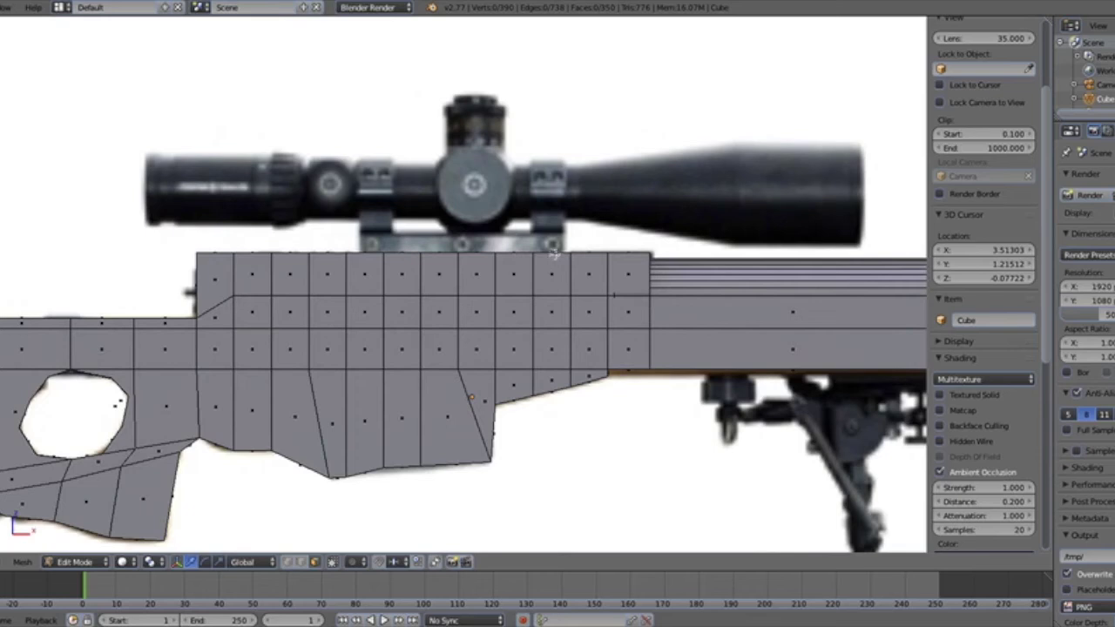
right_click(551, 254)
key(a)
key(alt+z)
right_click(585, 255)
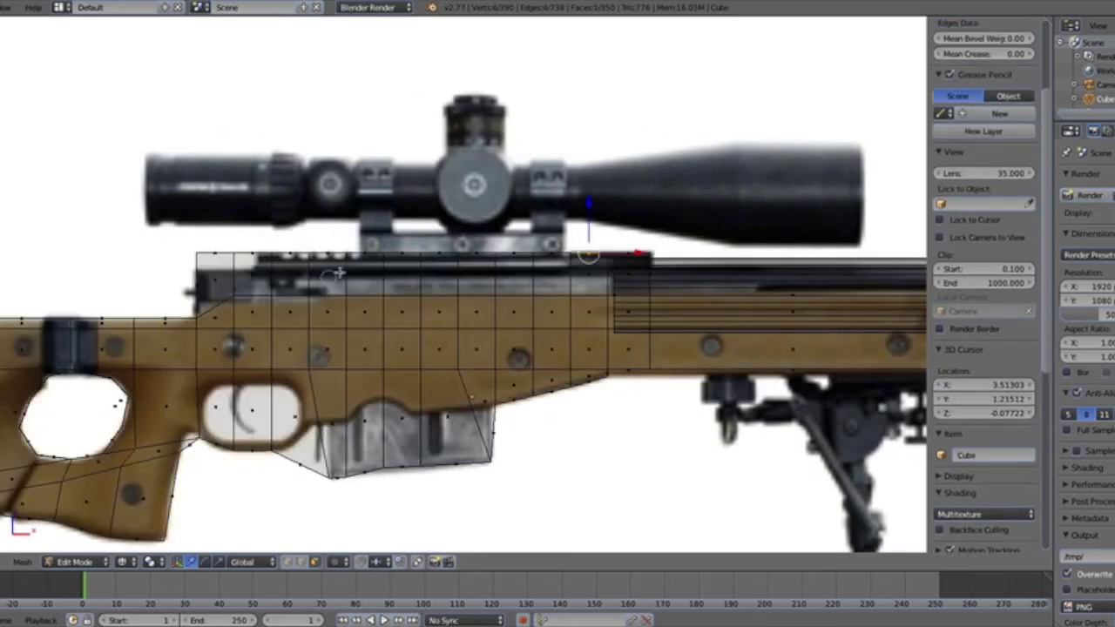
shift+right_click(364, 257)
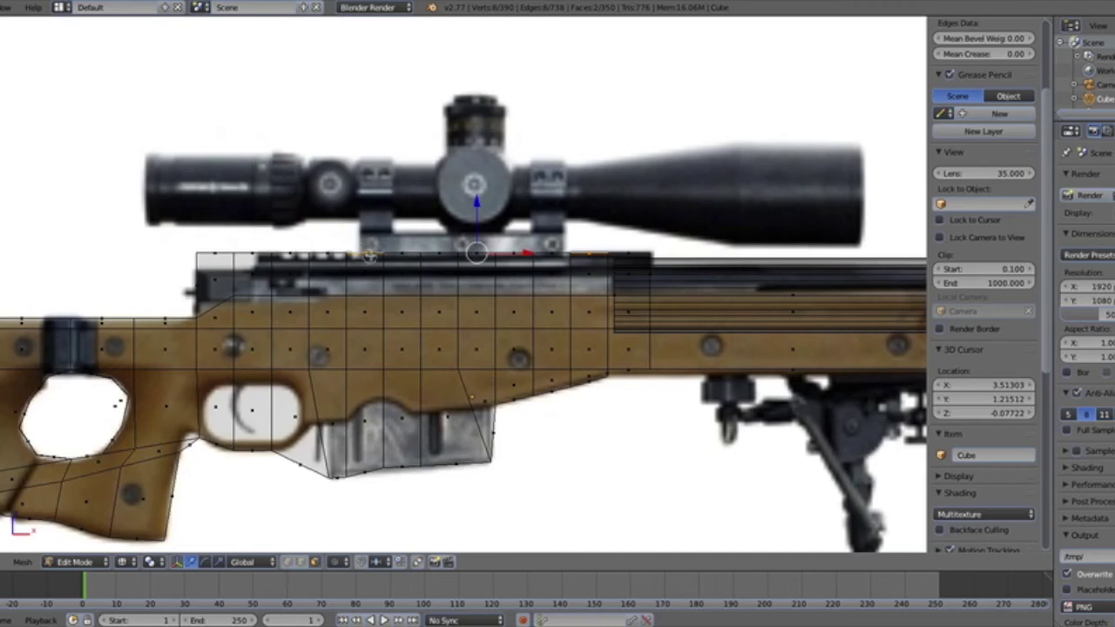
ctrl+right_click(550, 251)
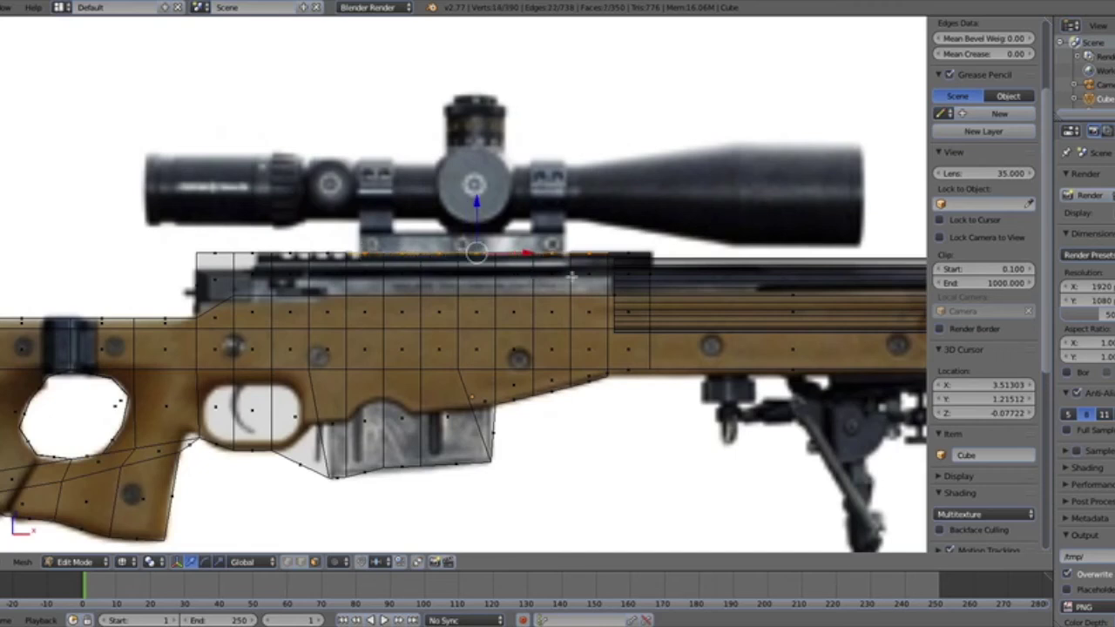
shift+right_click(589, 254)
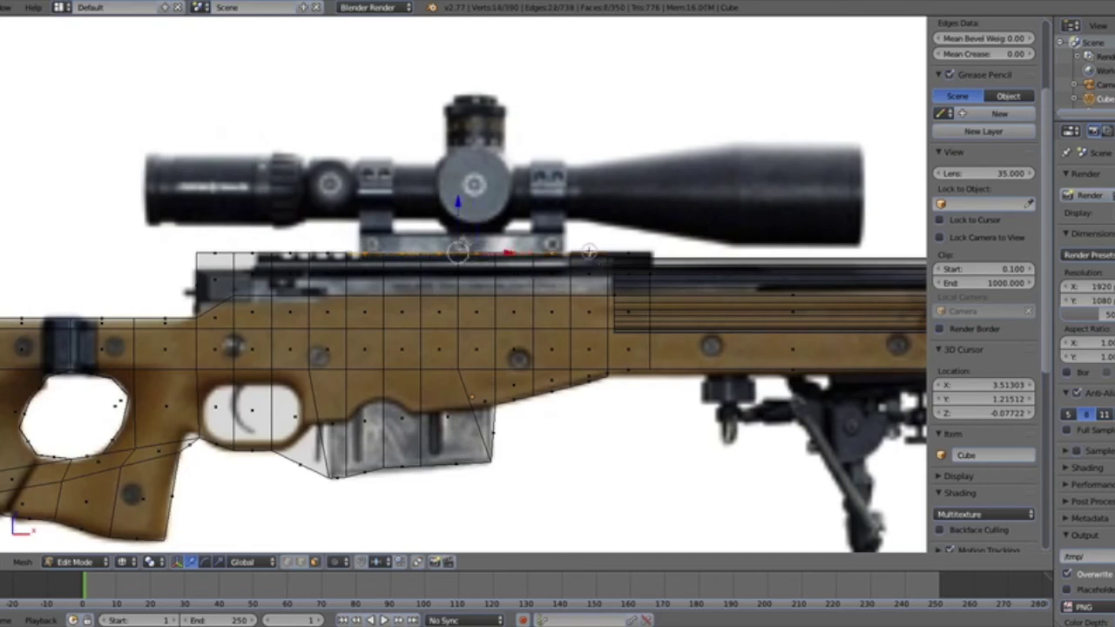
key(e)
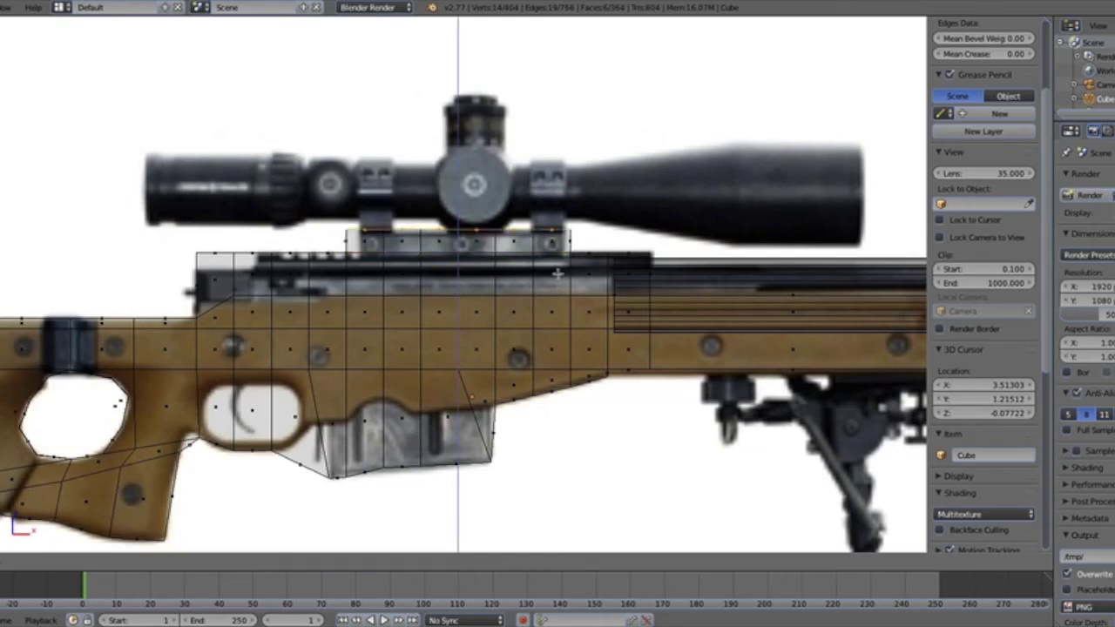
click(558, 275)
Extrude the base rail's front and rear top faces upward as blocks supporting the two scope rings
right_click(552, 239)
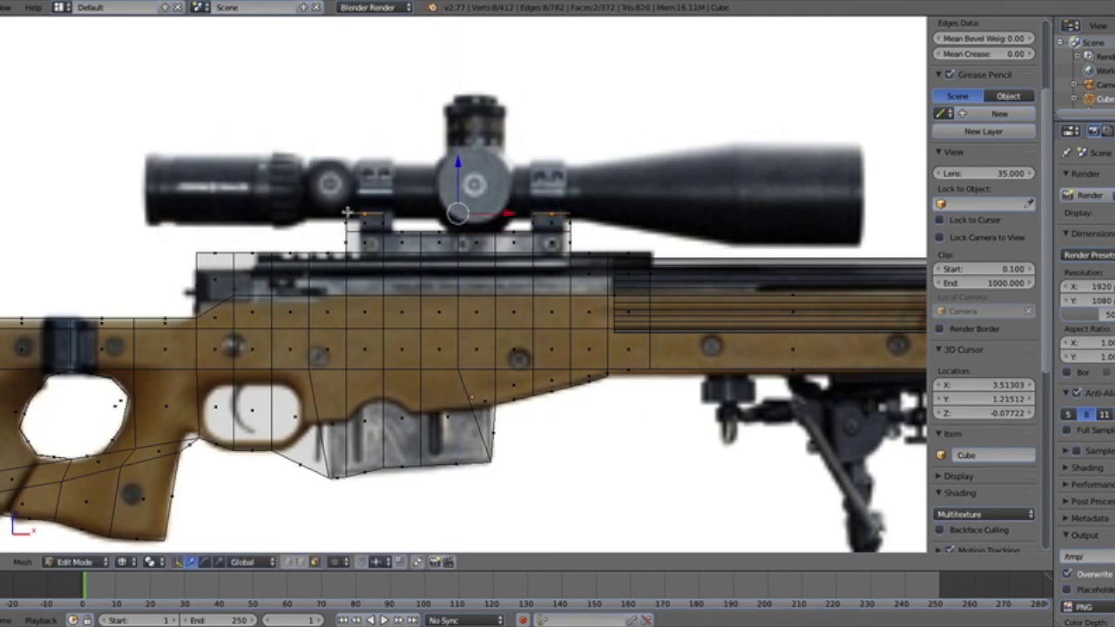
scroll(984, 262, down, 5)
key(a)
key(z)
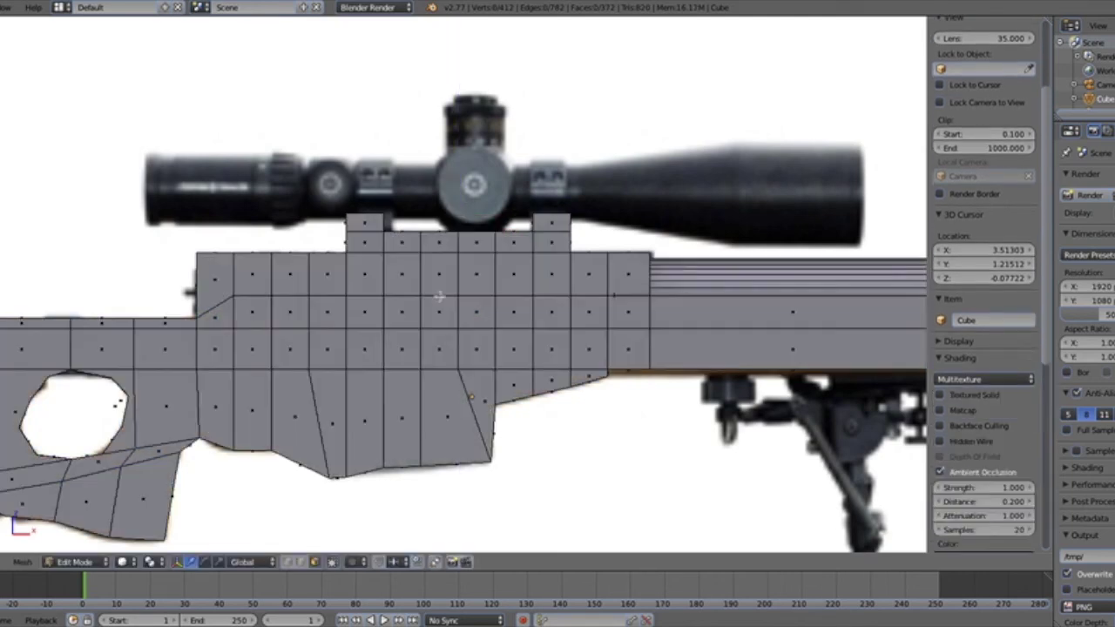
Add a cylinder for the scope at the rear scope mount block
mouse_move(440, 298)
middle_down()
mouse_move(365, 337)
mouse_move(342, 284)
mouse_move(883, 311)
mouse_move(672, 293)
mouse_move(587, 274)
mouse_move(409, 283)
mouse_move(356, 230)
mouse_move(374, 261)
middle_up()
scroll(364, 337, down, 6)
middle_drag(425, 230, 391, 233)
middle_drag(396, 284, 447, 348)
scroll(447, 349, up, 4)
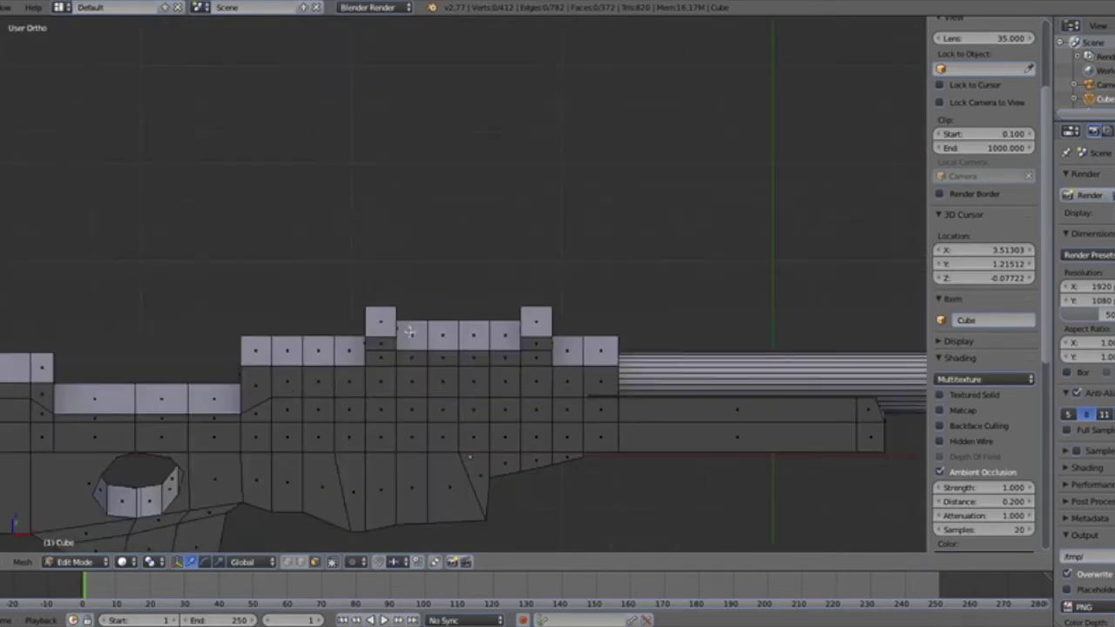
key(shift+a)
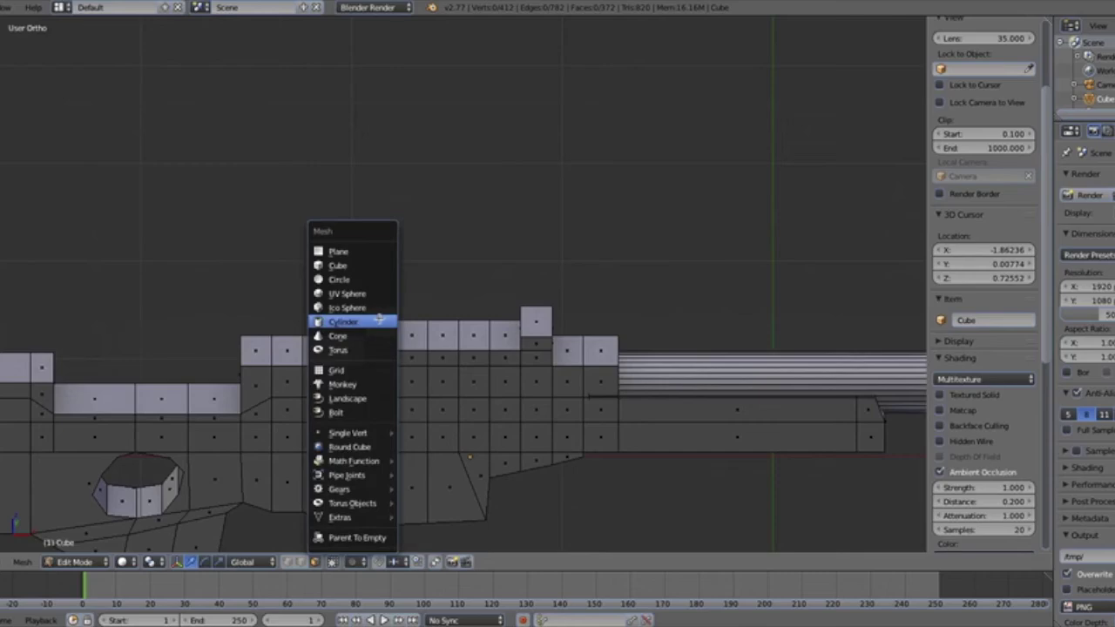
click(380, 321)
middle_drag(516, 341, 652, 262)
Scale the scope cylinder down to near the mount block's width and rotate it 90° about the Y axis
key(s)
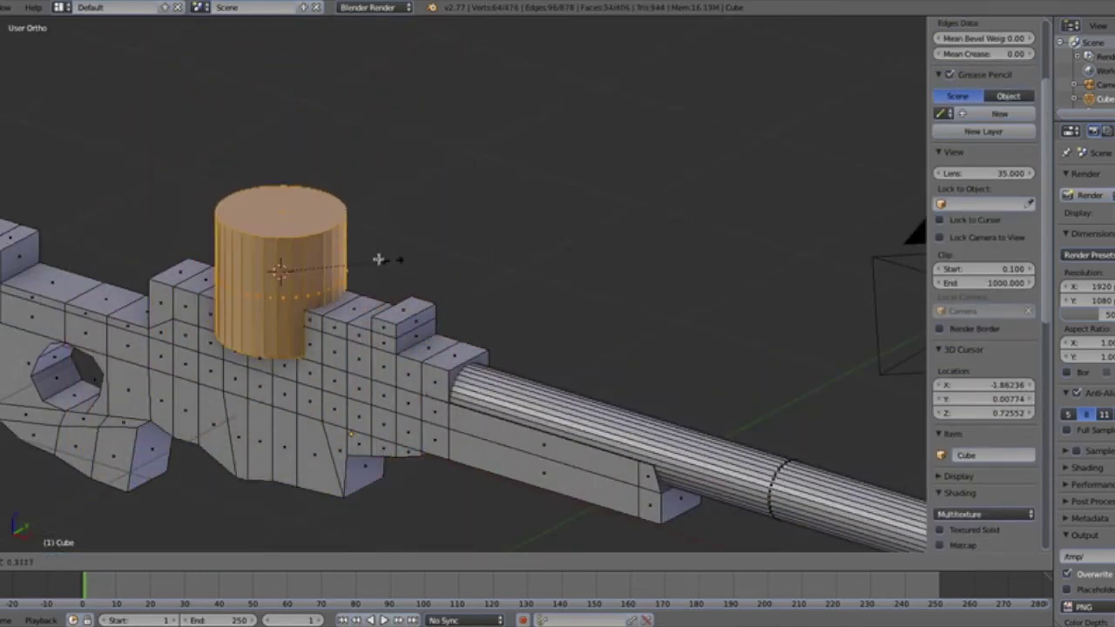
click(340, 265)
text(ry)
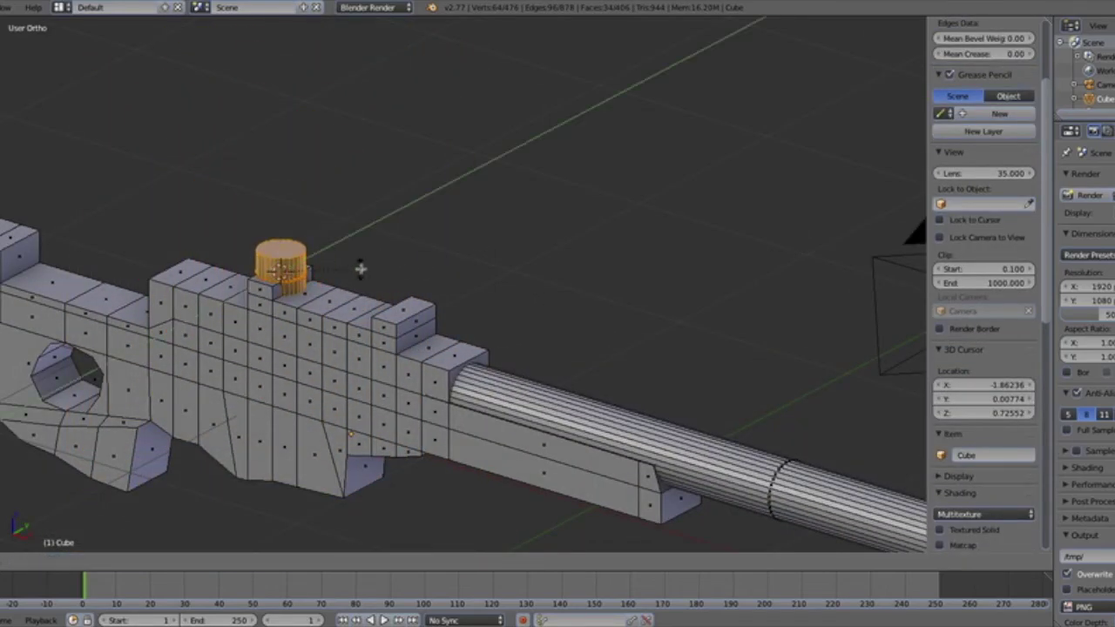
text(90)
key(Return)
middle_drag(361, 269, 429, 269)
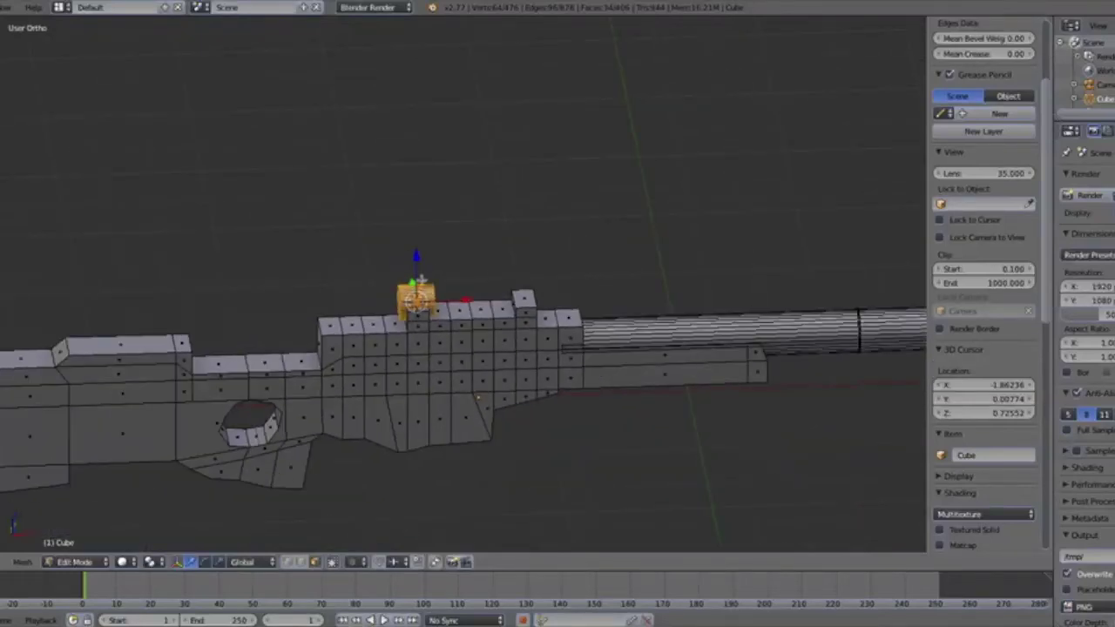
Stretch the scope cylinder lengthwise along the X axis into a long tube and move it forward and up over the mount blocks
key(s)
key(x)
click(643, 274)
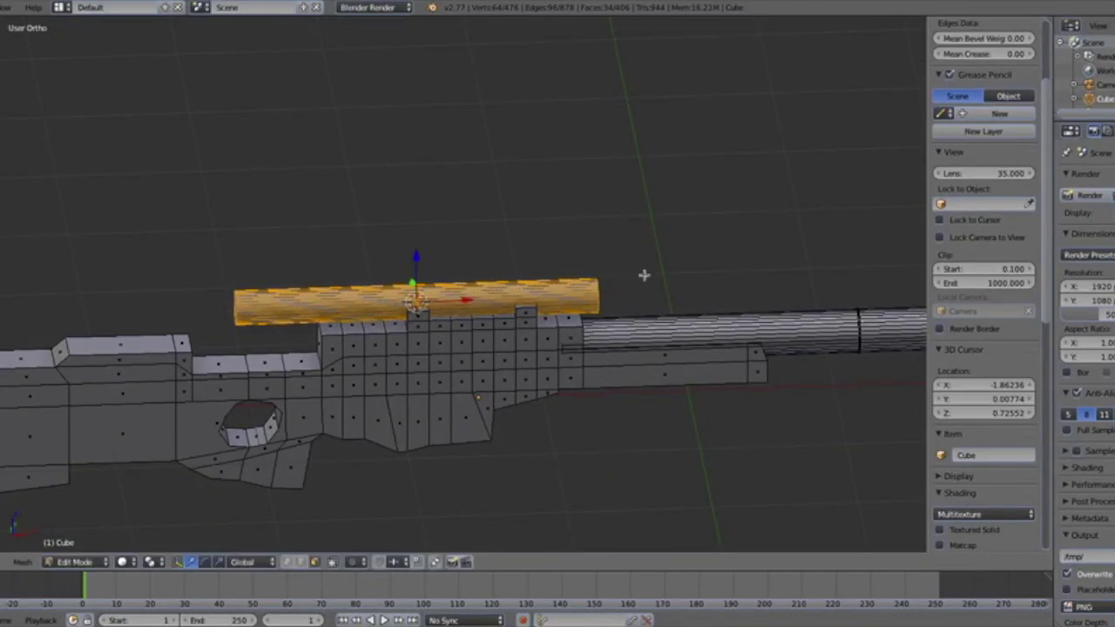
middle_drag(601, 292, 472, 267)
key(g)
key(x)
drag(473, 271, 474, 271)
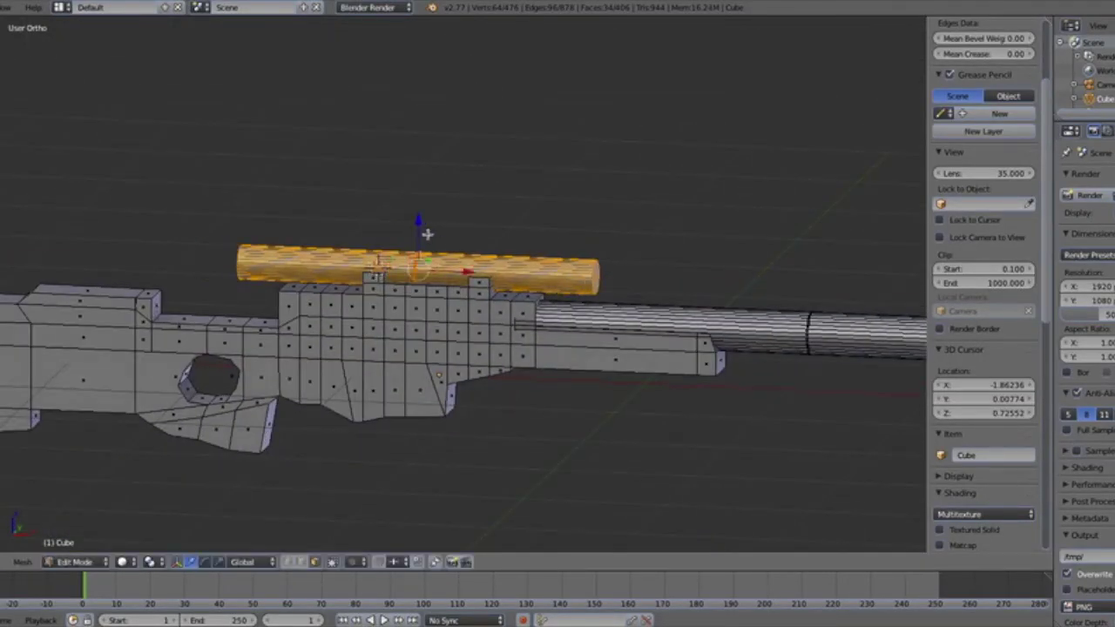
drag(419, 222, 419, 213)
Align the scope tube with the reference scope in front view, matching its height and placing its rear end at the eyepiece end
middle_drag(422, 253, 467, 209)
key(KP_1)
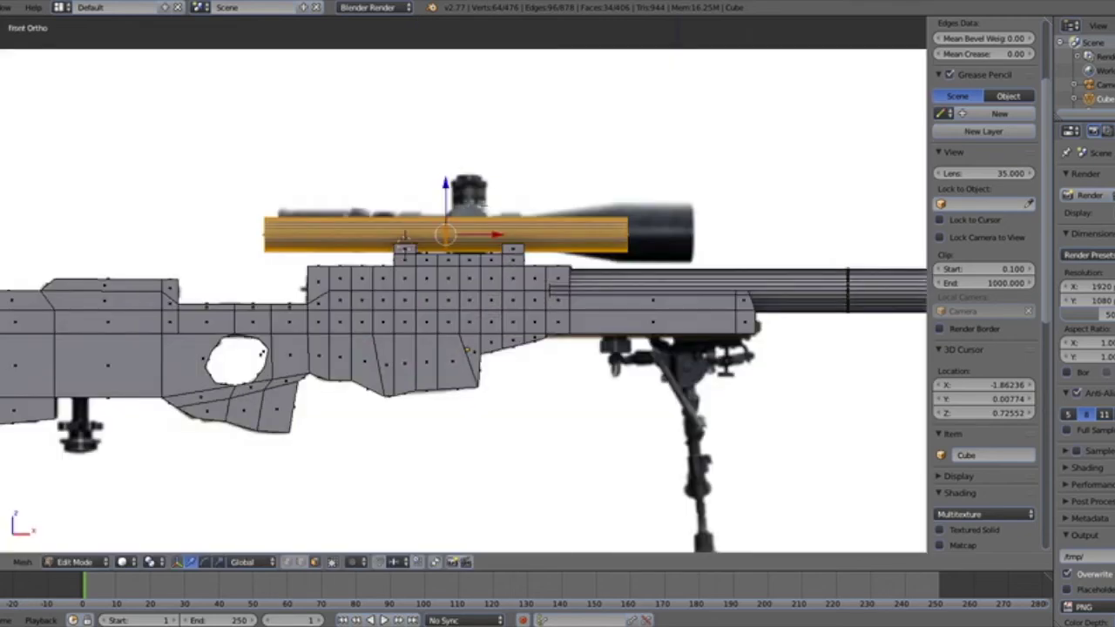
key(alt+z)
scroll(478, 216, up, 3)
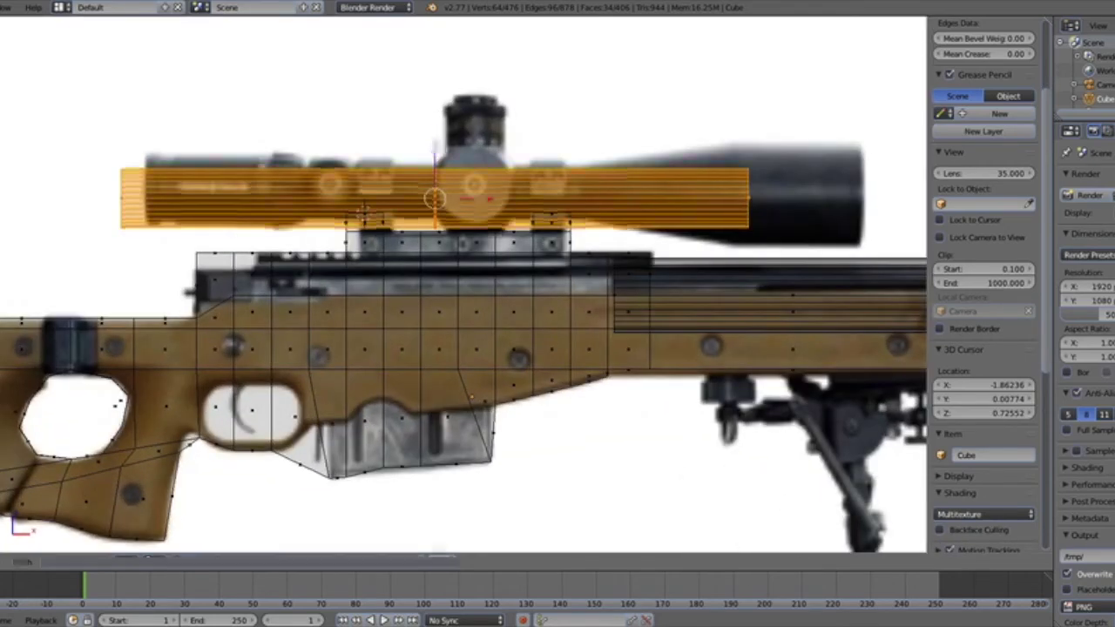
drag(439, 135, 440, 132)
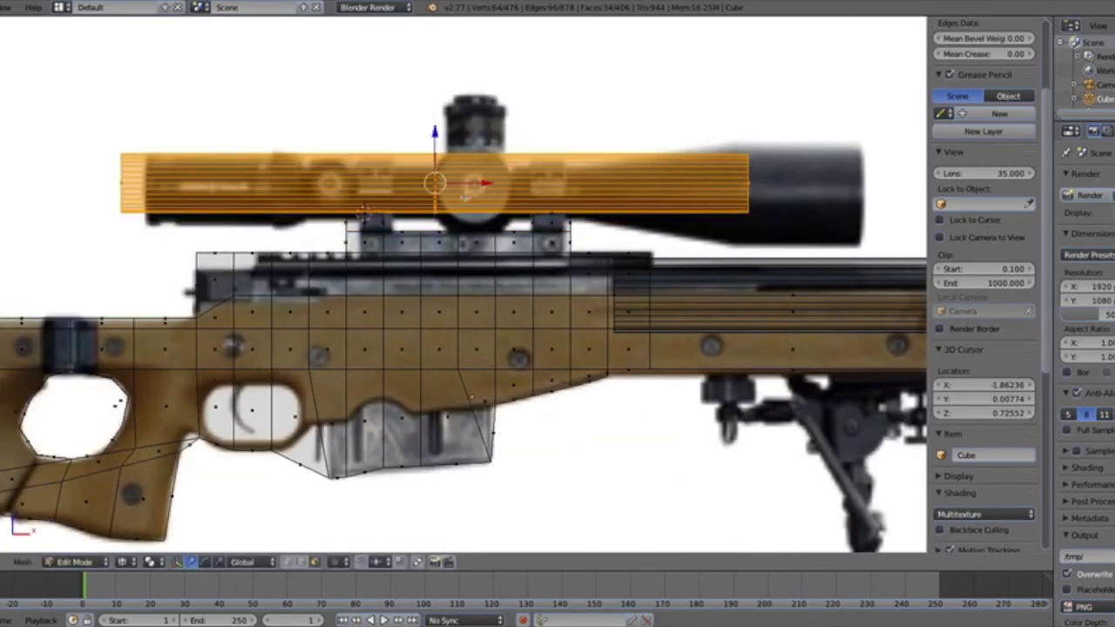
drag(481, 187, 504, 187)
drag(456, 148, 455, 152)
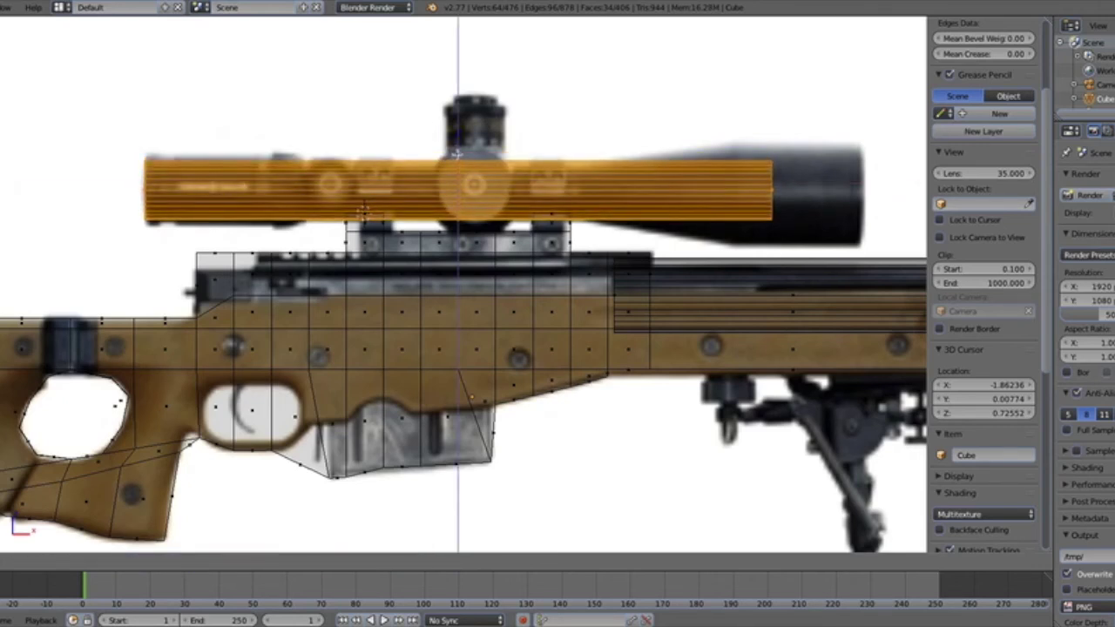
key(Return)
Add two loop cuts around the scope tube, one at the front mount's forward edge and one just ahead of it
key(a)
key(ctrl+r)
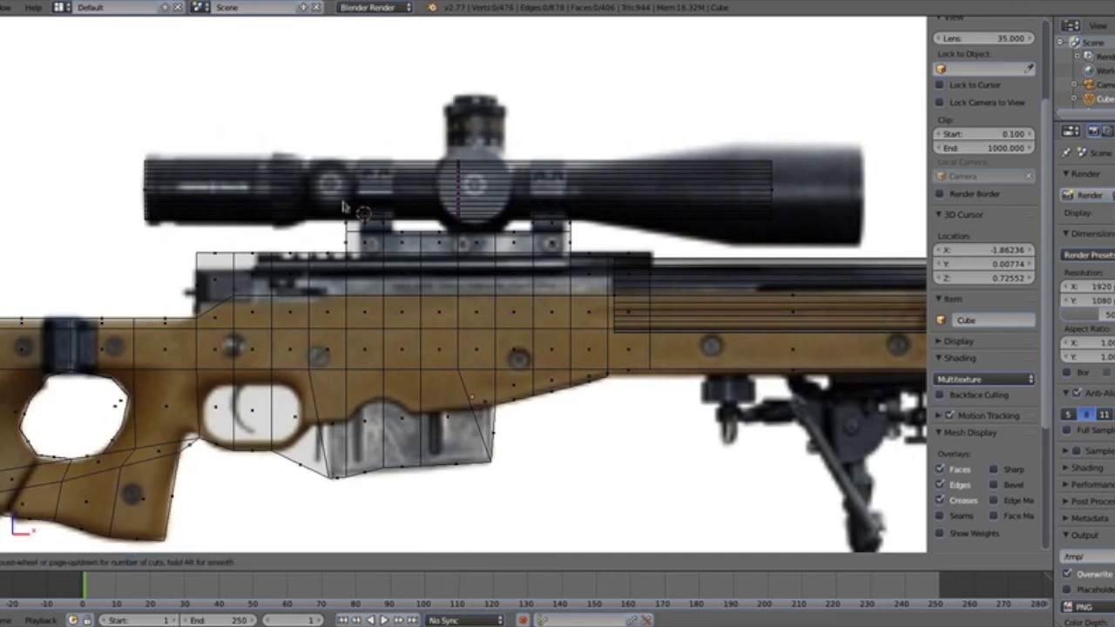
click(505, 178)
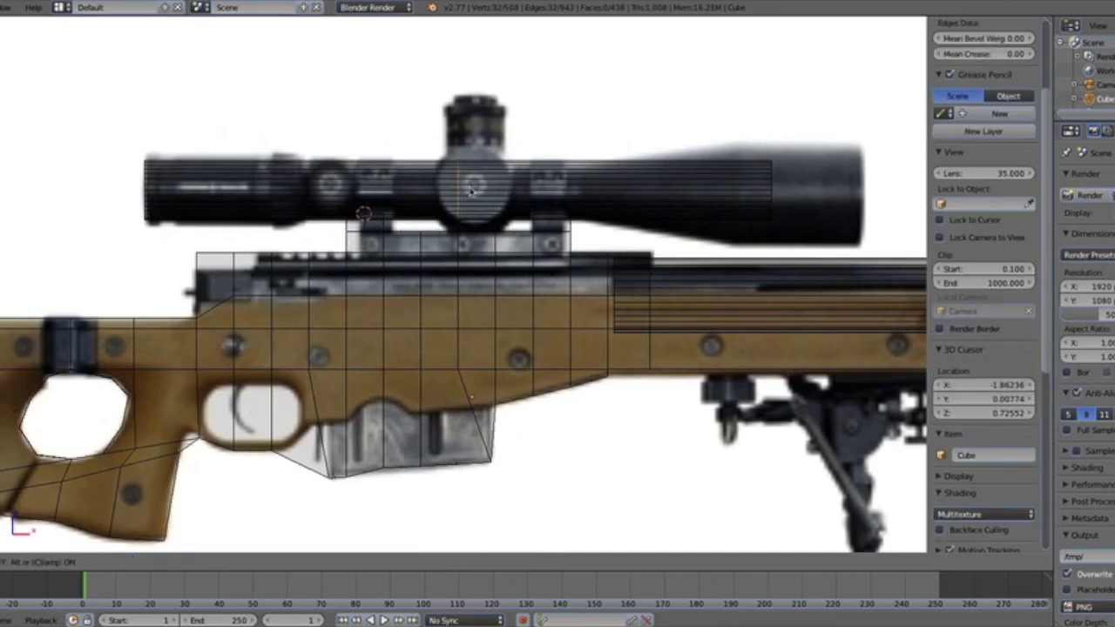
click(574, 202)
key(ctrl+r)
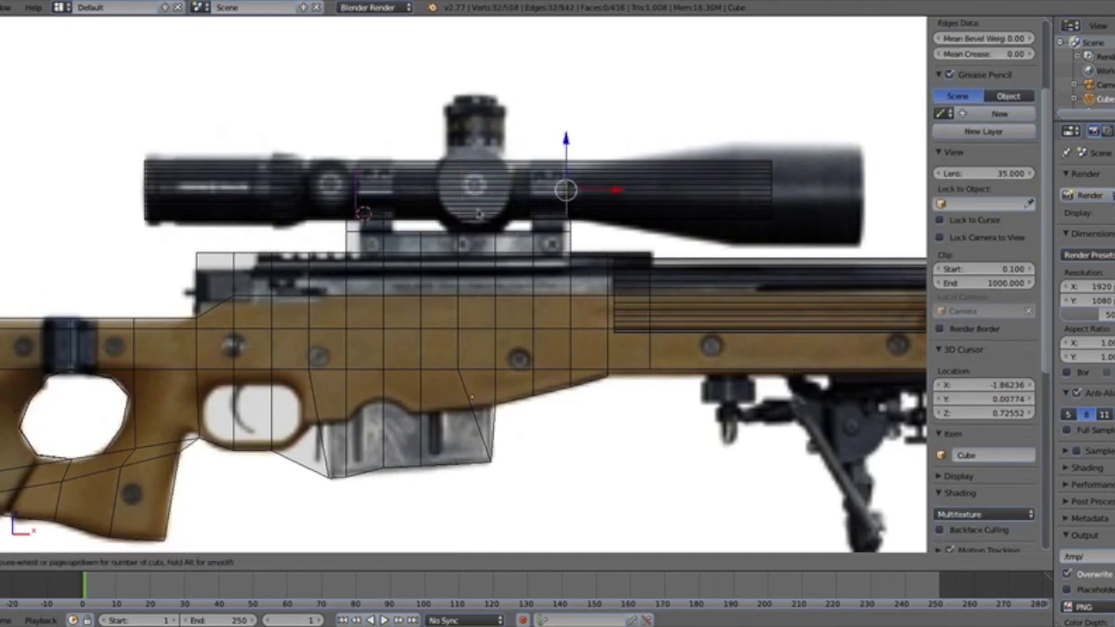
click(598, 192)
click(512, 199)
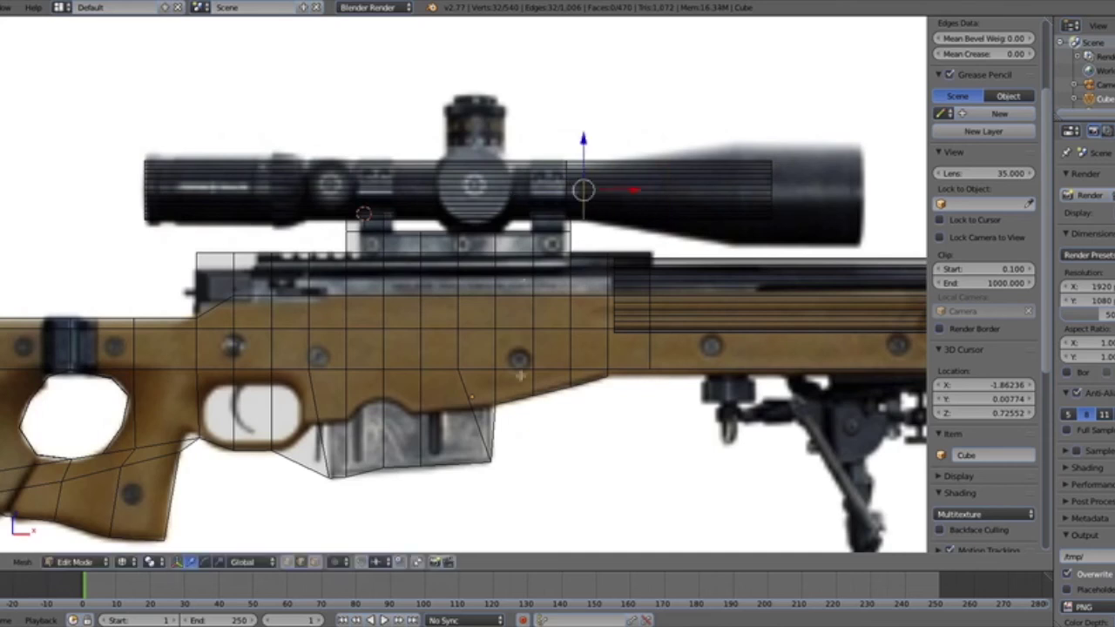
Select the scope tube's front section, scale it up slightly and move it forward along X towards the reference lens end
key(a)
drag(683, 148, 683, 225)
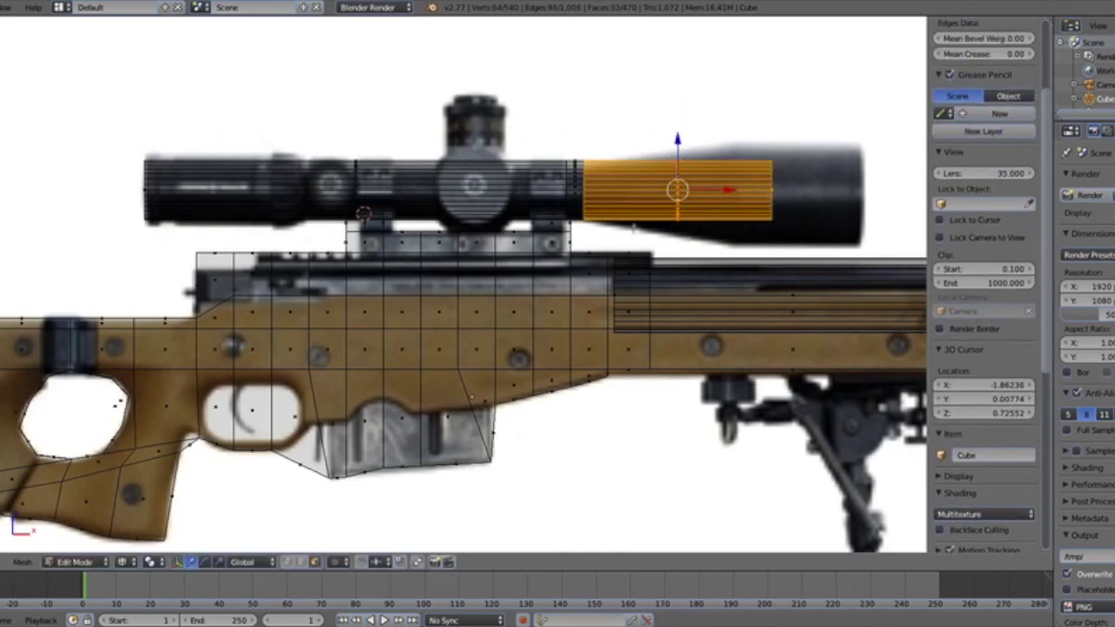
key(s)
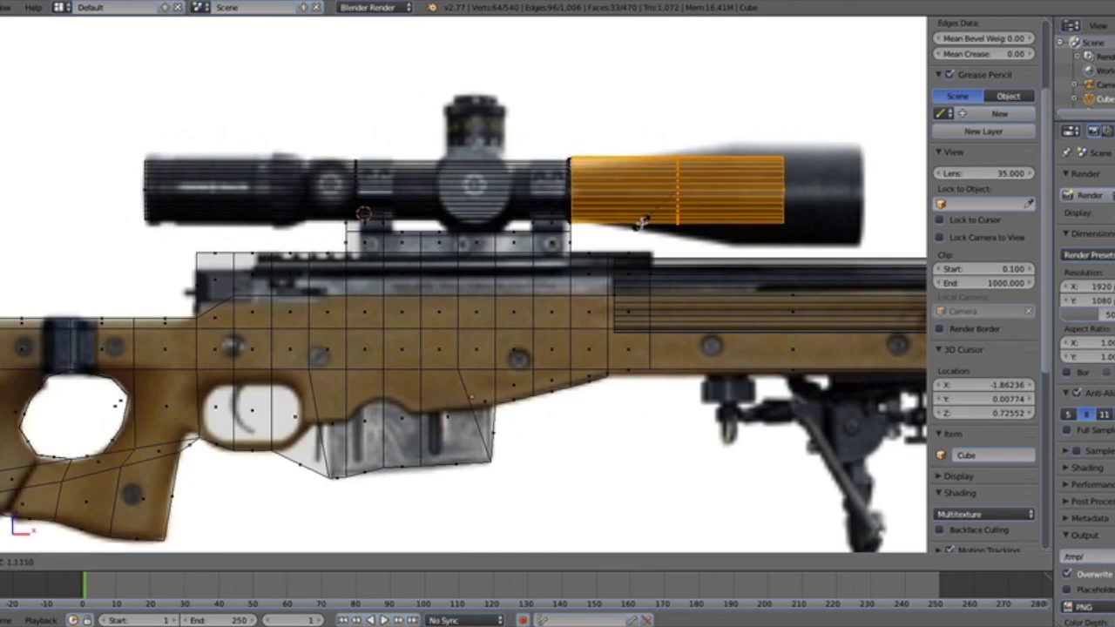
click(664, 215)
drag(732, 194, 793, 198)
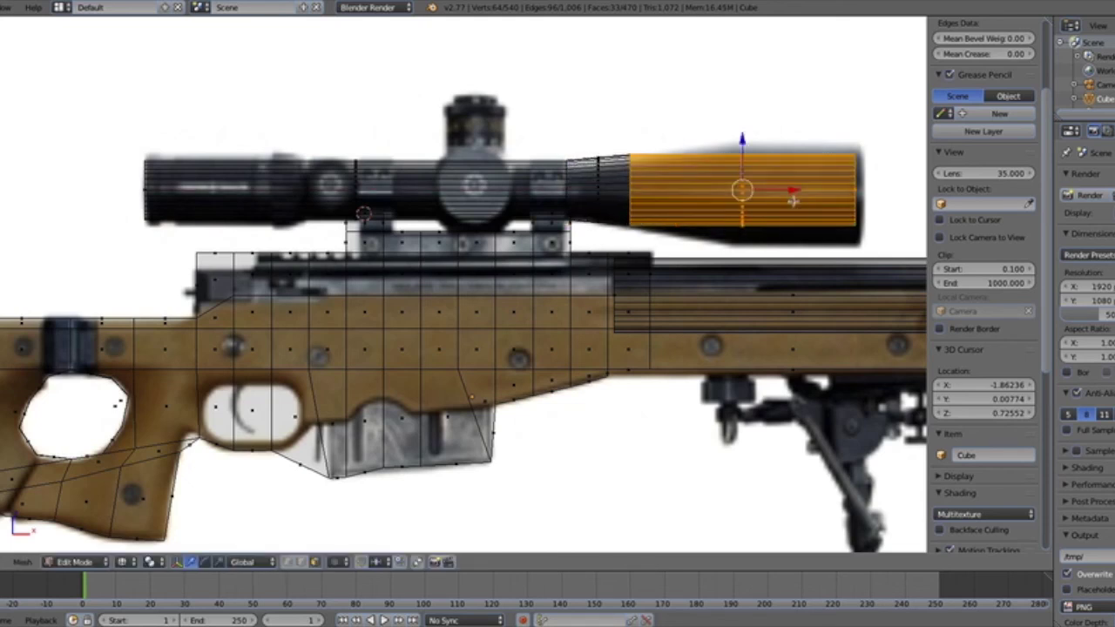
Enlarge the scope's front section towards the reference objective bell's diameter and adjust its length along X
key(s)
click(803, 197)
key(s)
key(x)
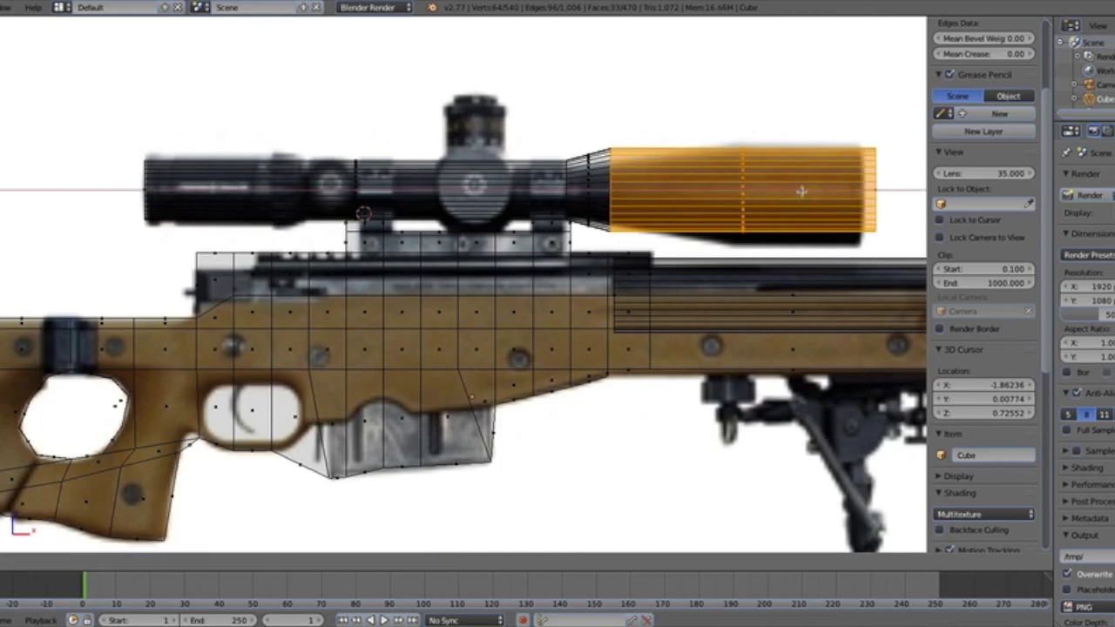
click(802, 191)
key(s)
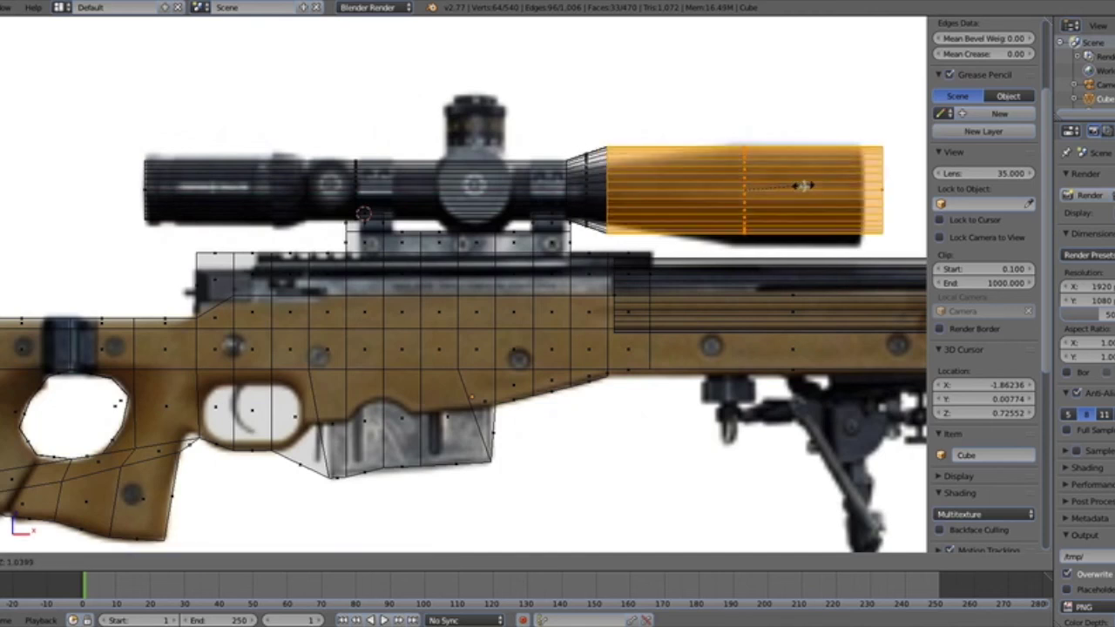
click(802, 186)
key(a)
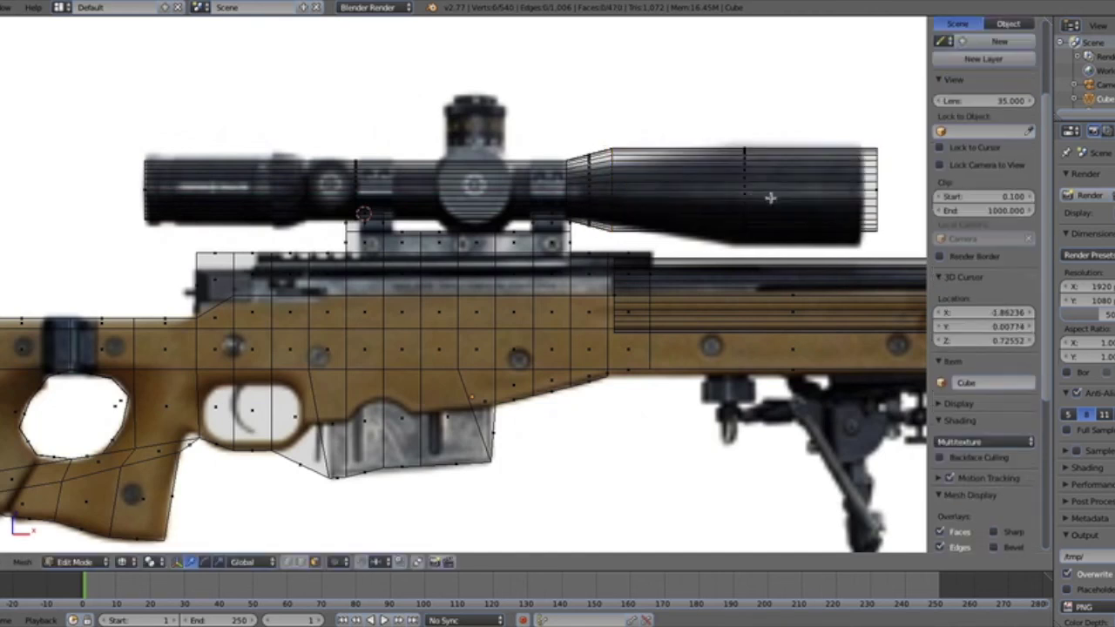
Check the scope's shape in 3D and add a loop cut around its tube at the front edge of the reference eyepiece
key(z)
middle_drag(744, 196, 479, 213)
scroll(615, 220, down, 3)
scroll(479, 214, up, 3)
key(z)
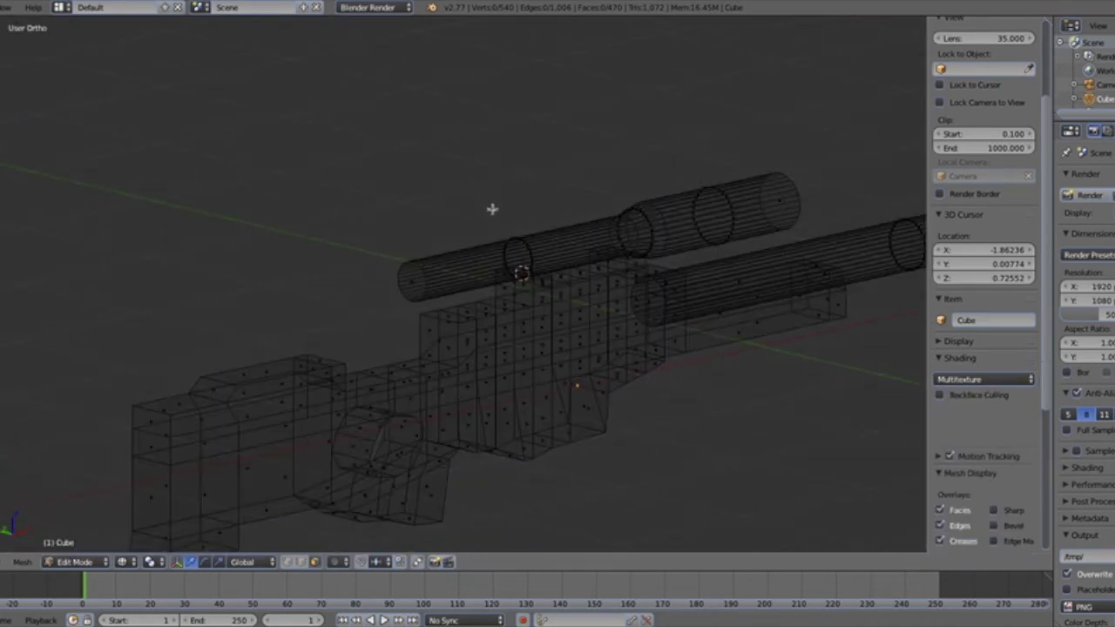
key(KP_1)
scroll(357, 187, up, 4)
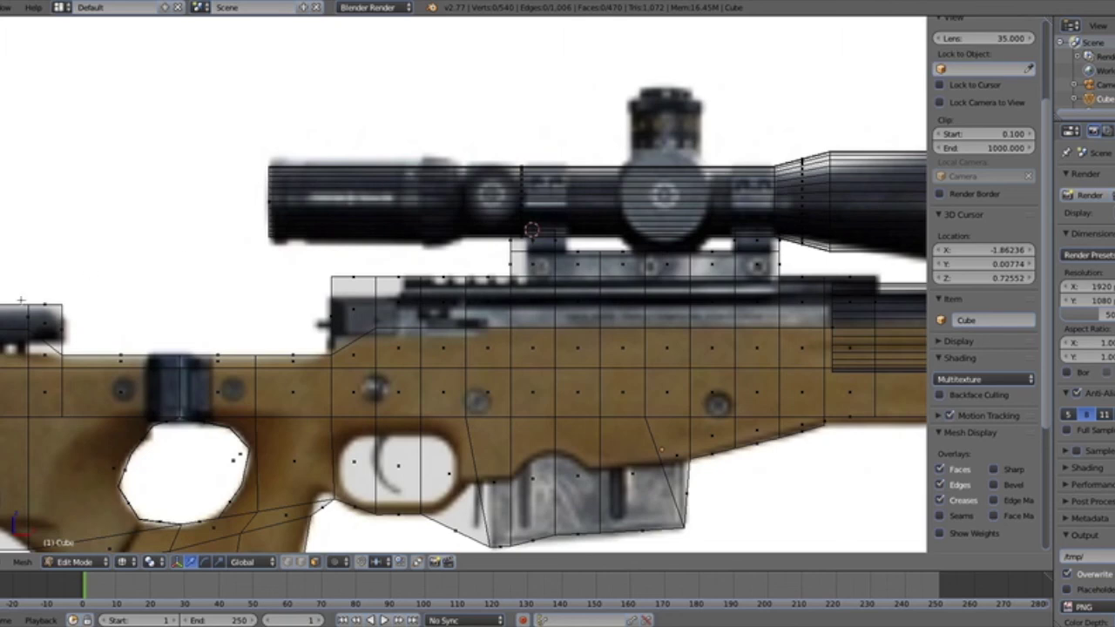
key(ctrl+r)
click(496, 186)
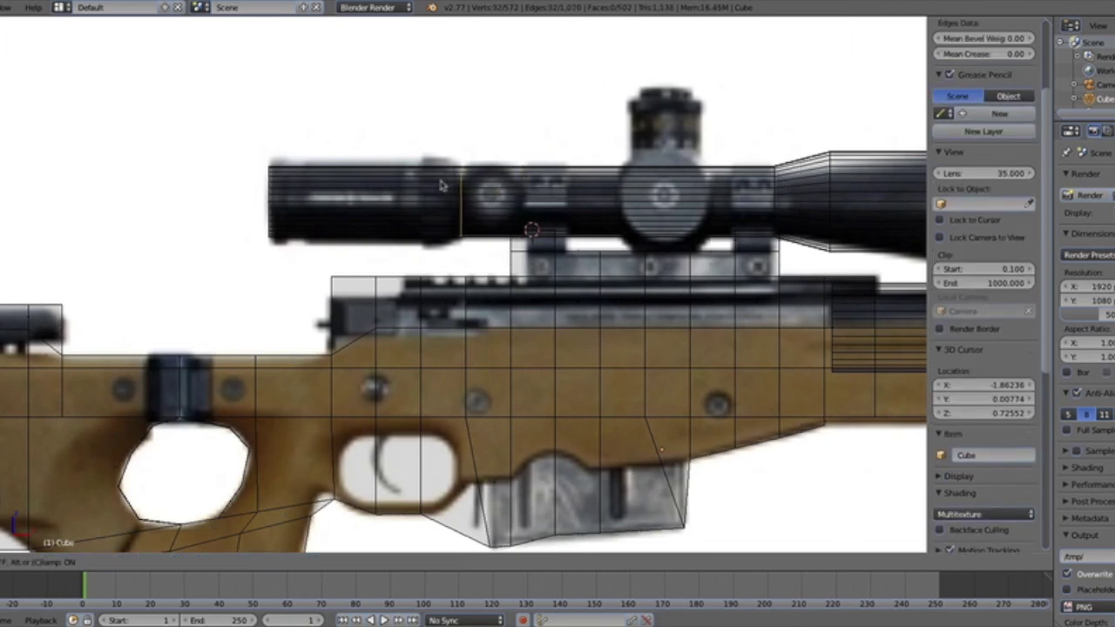
click(442, 185)
Try scaling down the new edge loop at the eyepiece's front edge and undo it
middle_drag(473, 177, 587, 226)
key(z)
key(s)
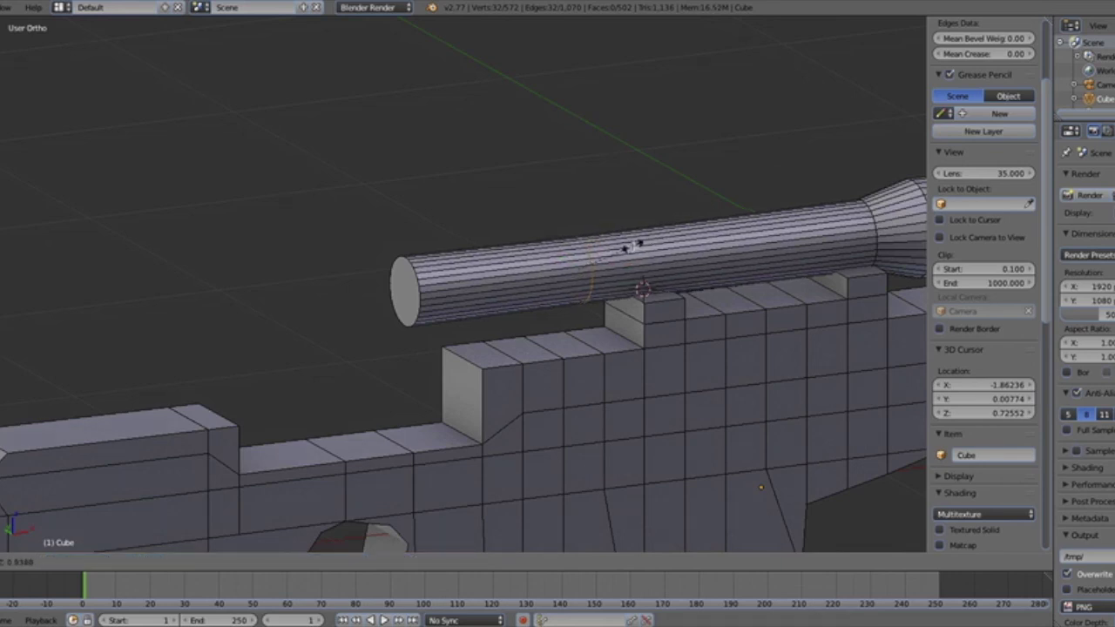
click(633, 245)
key(ctrl+z)
Add two more loop cuts around the scope tube, one closely ahead of and one closely behind the eyepiece's edge loop
key(ctrl+r)
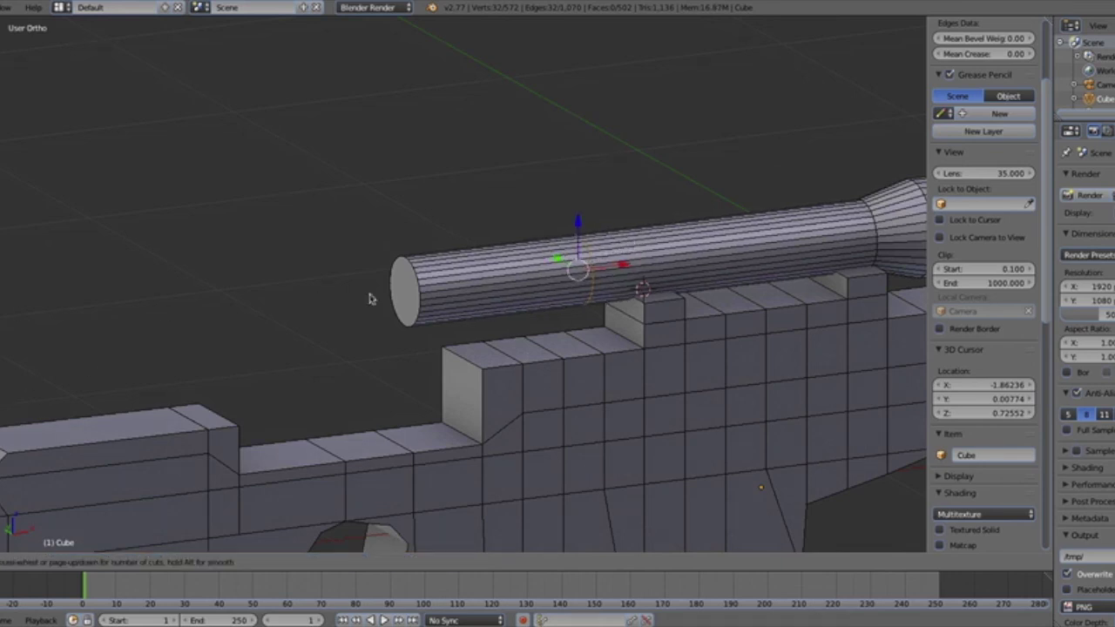
click(660, 275)
right_click(526, 288)
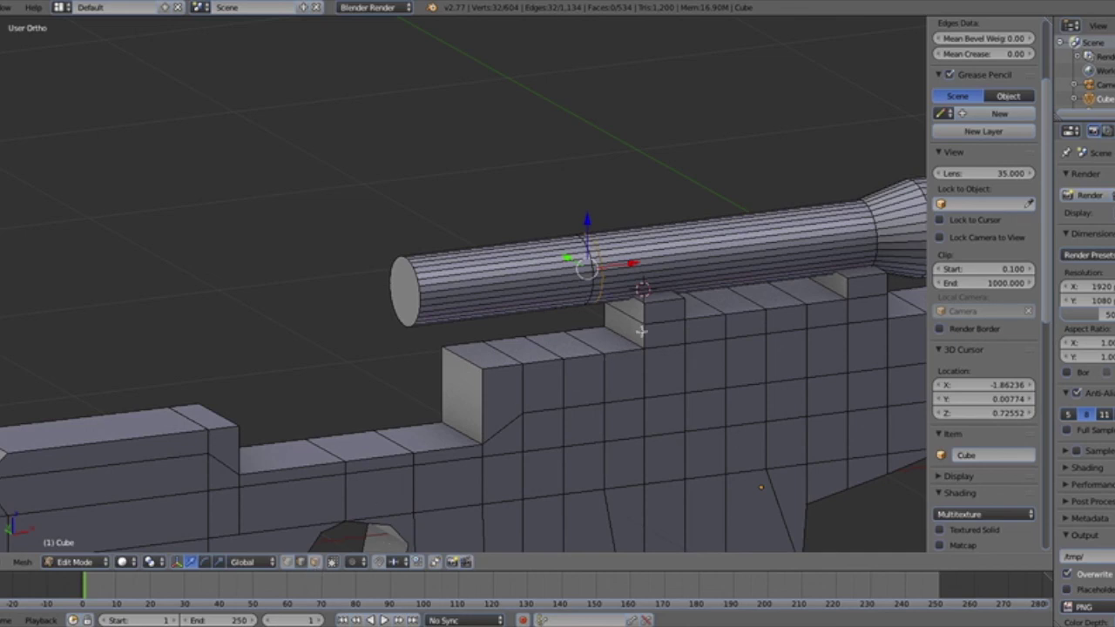
key(a)
key(ctrl+r)
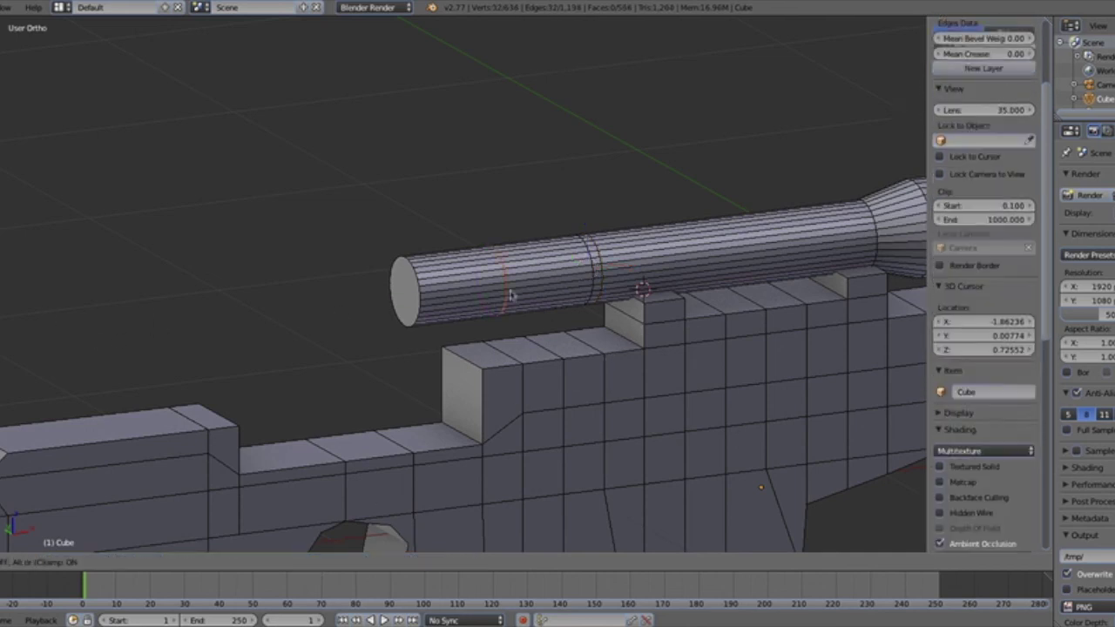
click(508, 296)
click(592, 280)
Scale the rearmost of the three close edge loops down slightly
key(g)
key(g)
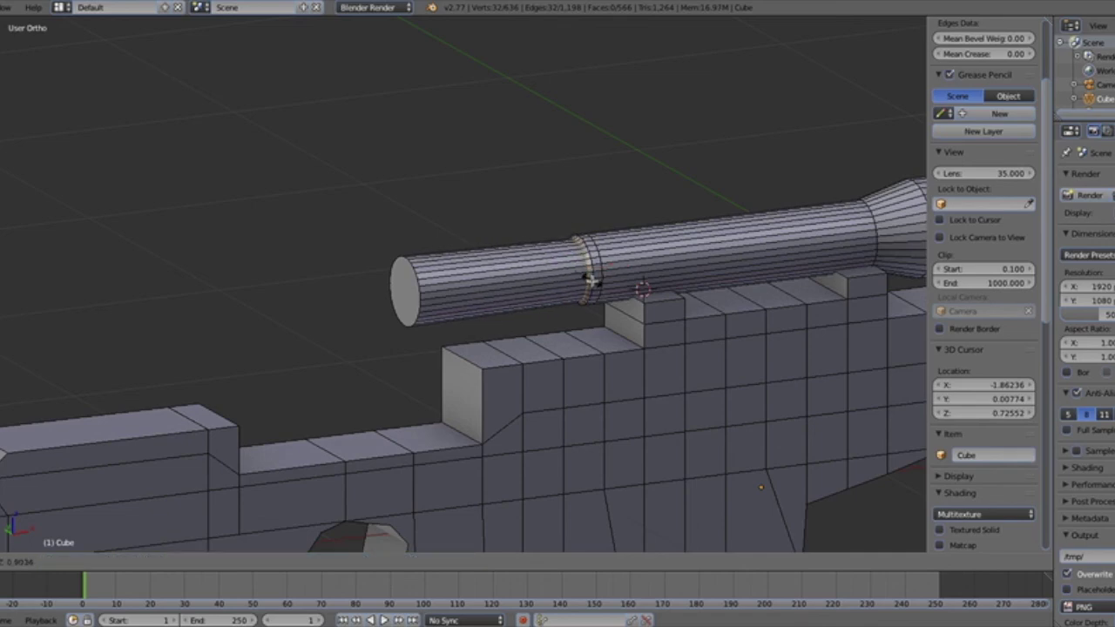
click(593, 281)
Select all faces of the scope's rear eyepiece section, including its end cap, and scale the section uniformly
middle_drag(571, 291, 450, 291)
click(316, 562)
key(KP_1)
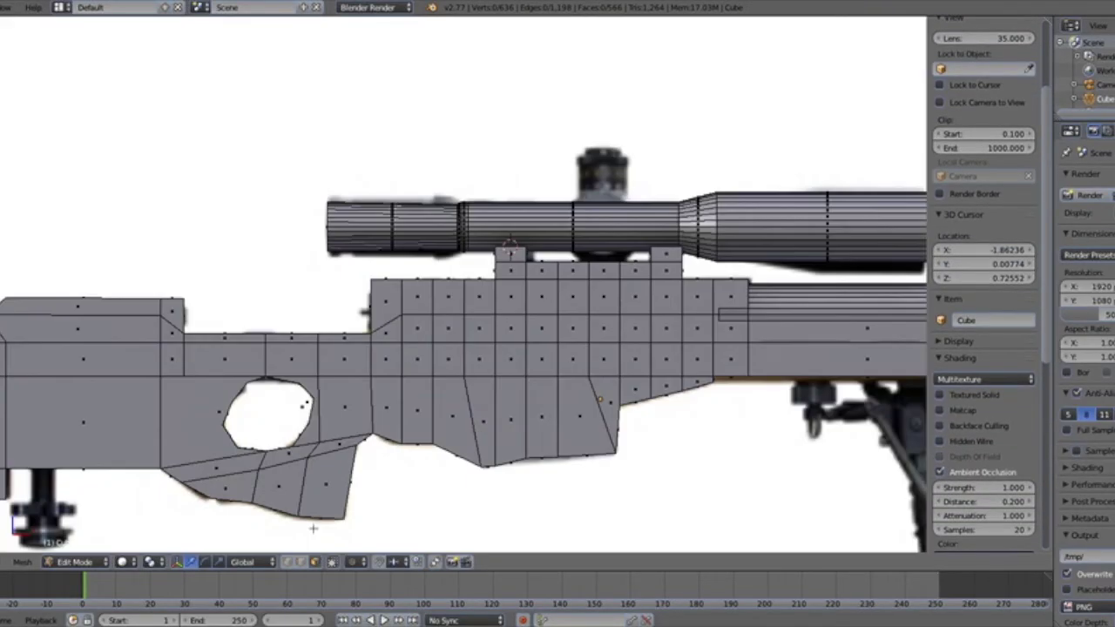
scroll(398, 370, up, 2)
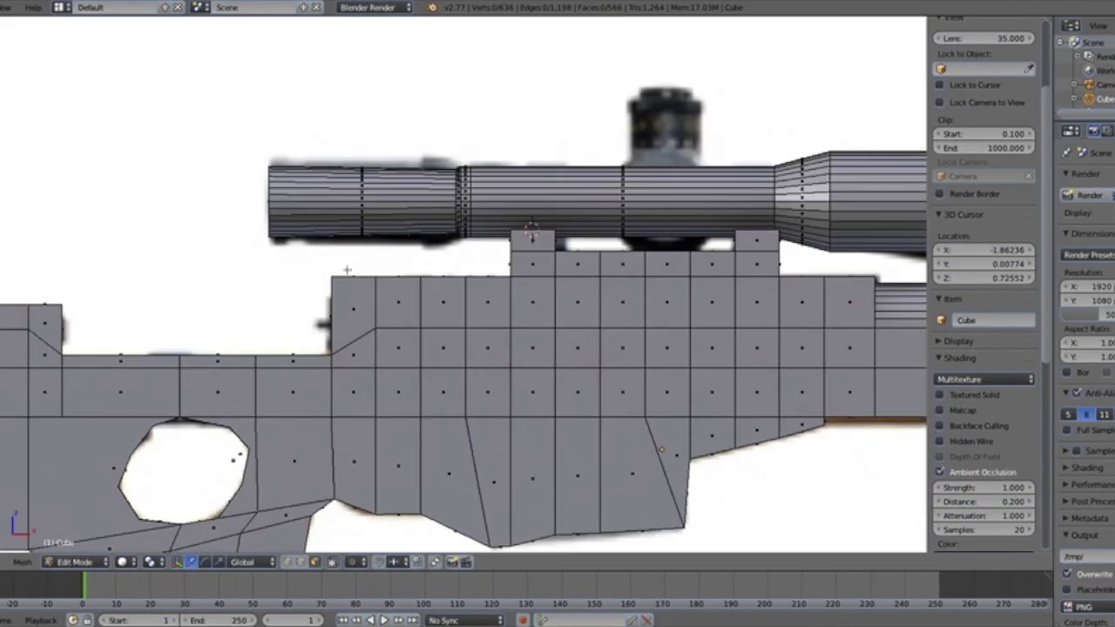
key(alt+z)
key(l)
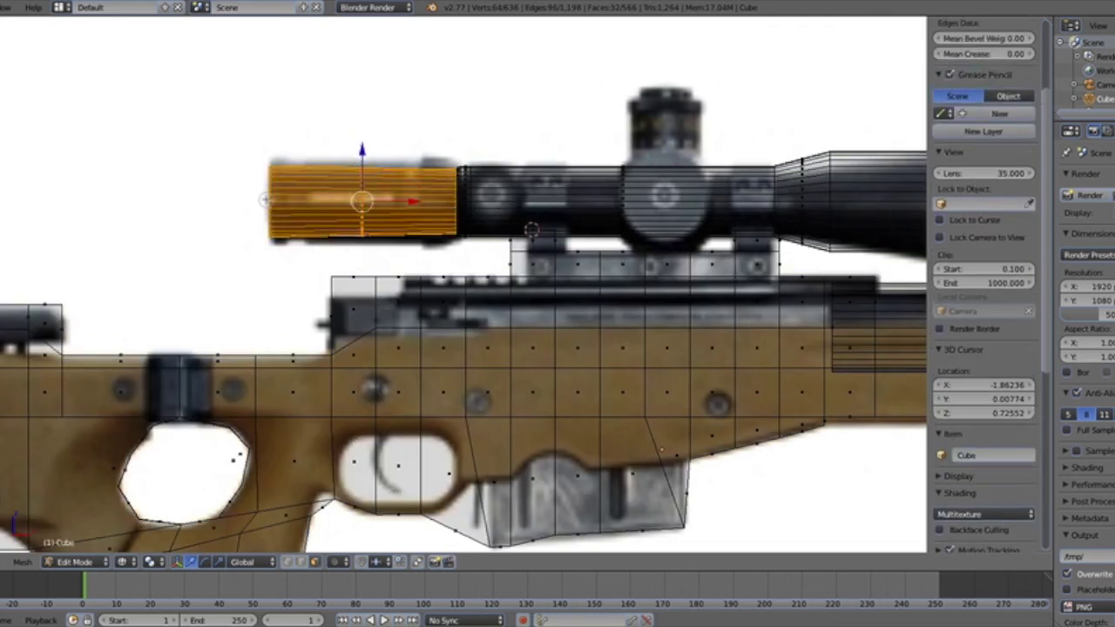
middle_drag(266, 200, 411, 209)
key(z)
key(s)
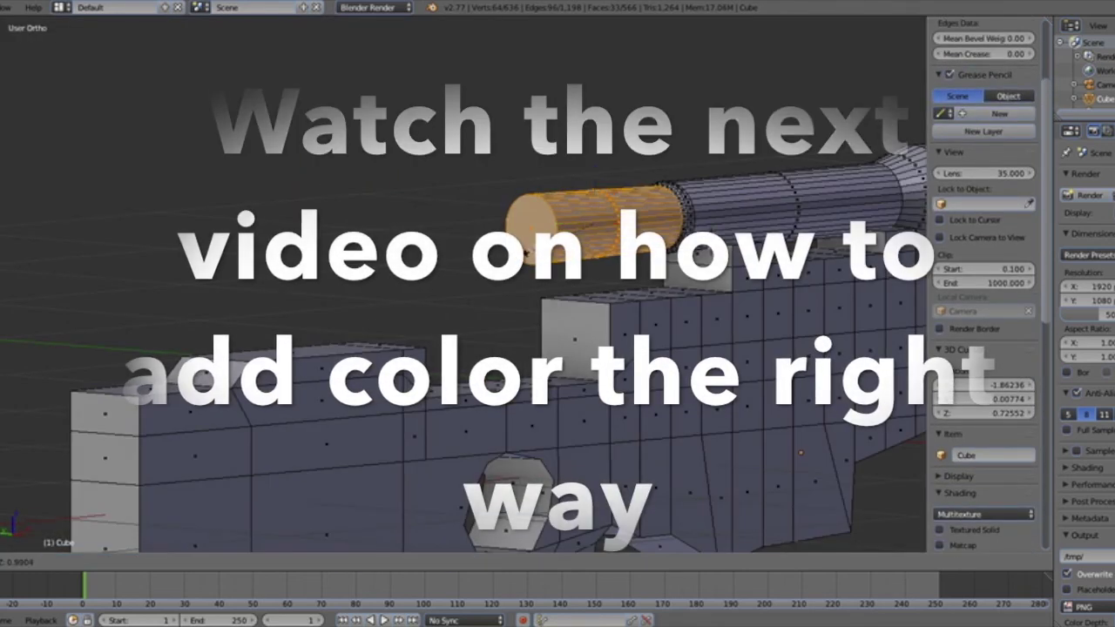
click(524, 254)
middle_drag(524, 254, 428, 253)
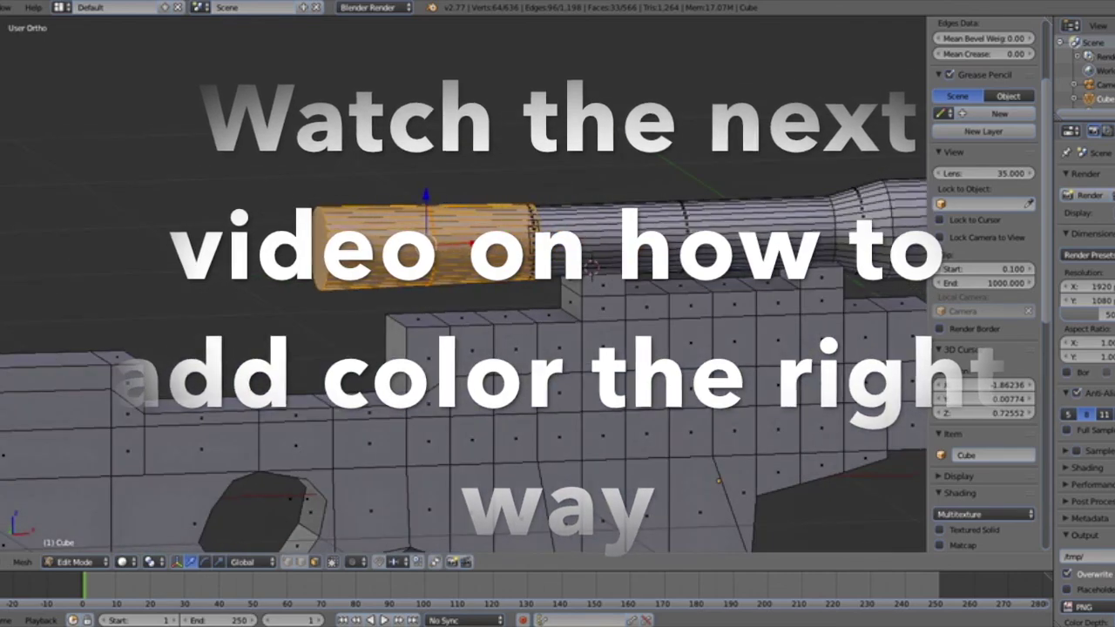